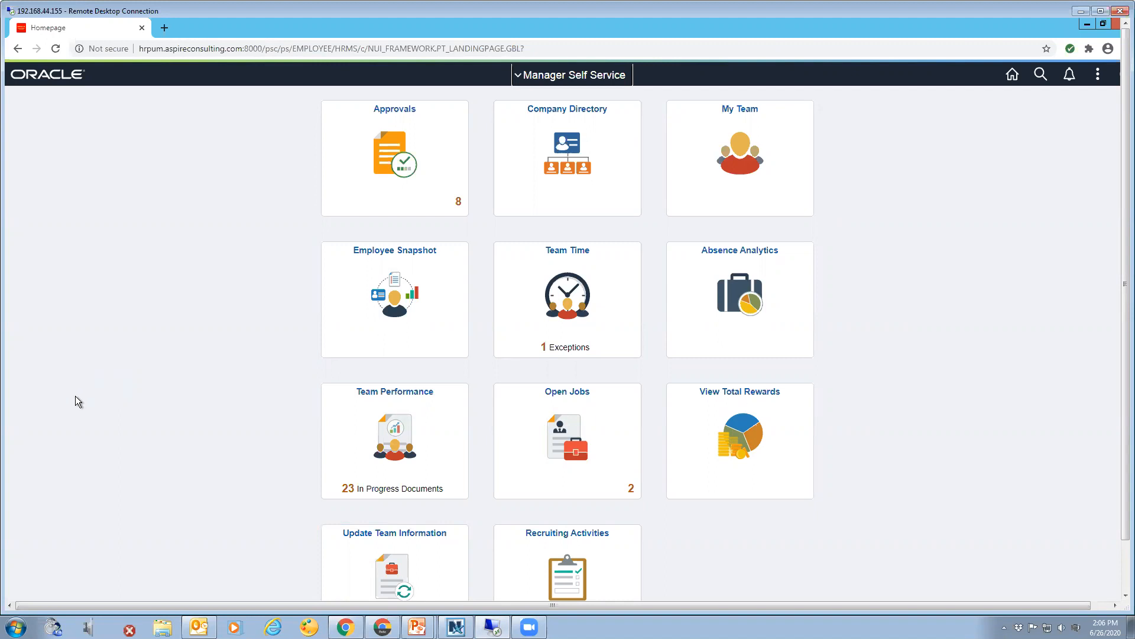
# Open the Total Headcount analytics from the manager's My Team page.
pyautogui.click(739, 157)
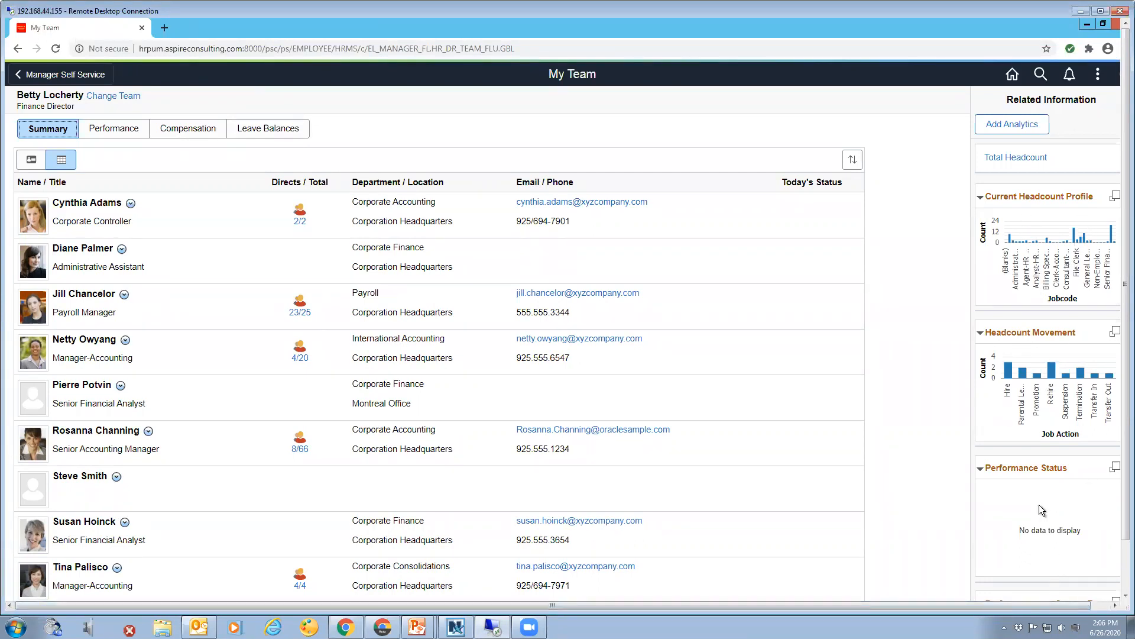
pyautogui.click(1006, 162)
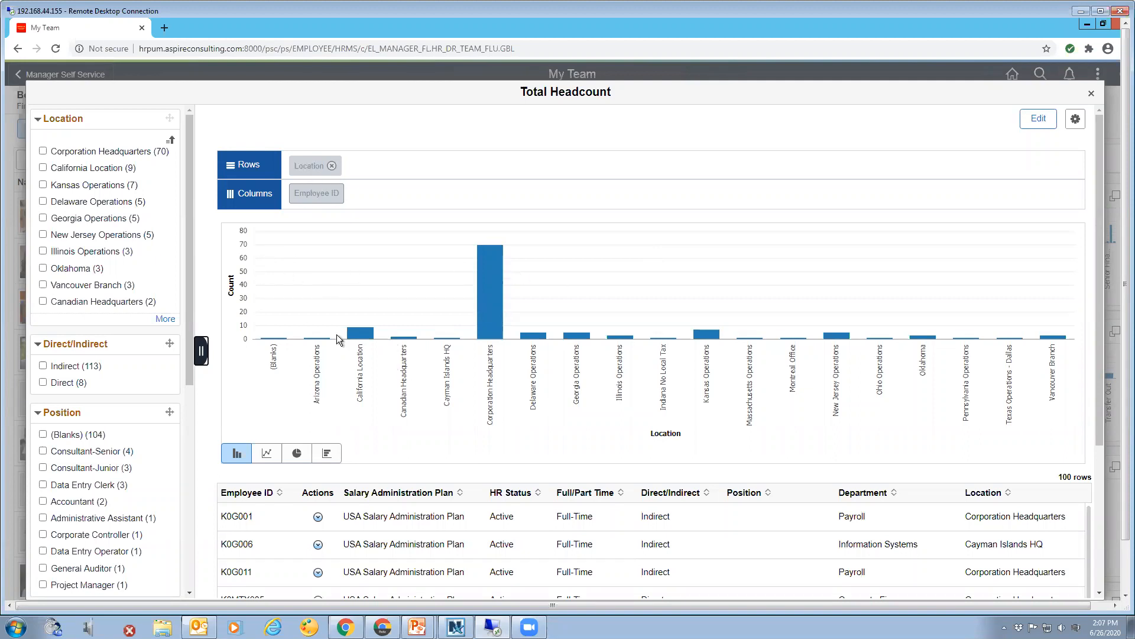
# Add Full/Part Time to the rows of the Total Headcount chart alongside Location.
pyautogui.moveTo(1099, 421); pyautogui.dragTo(1087, 360)
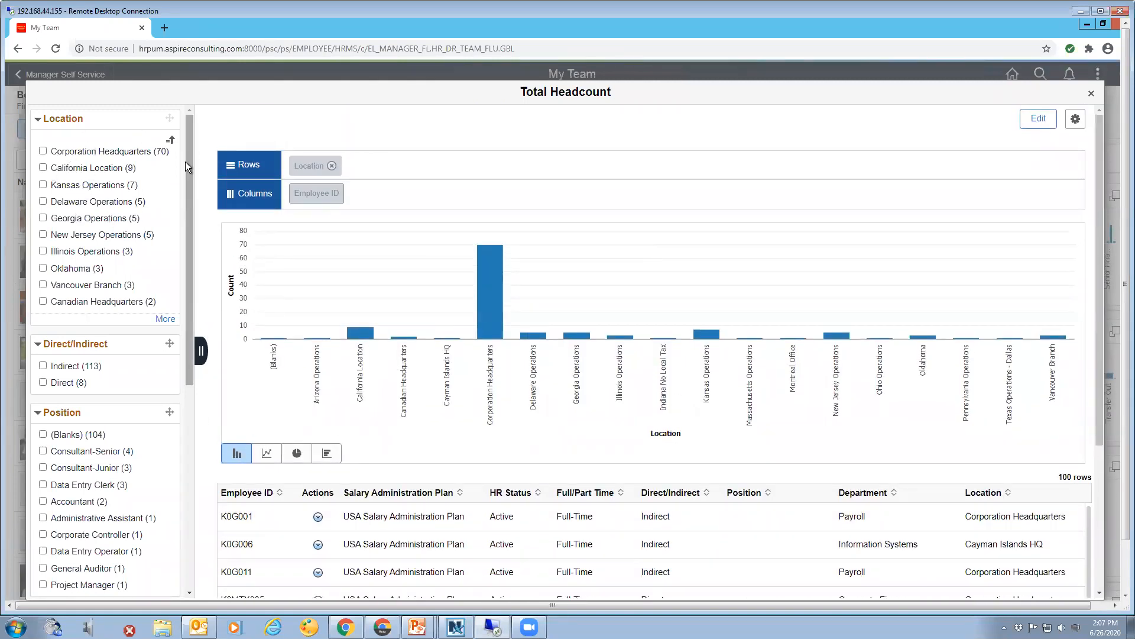
pyautogui.moveTo(187, 165); pyautogui.dragTo(218, 384)
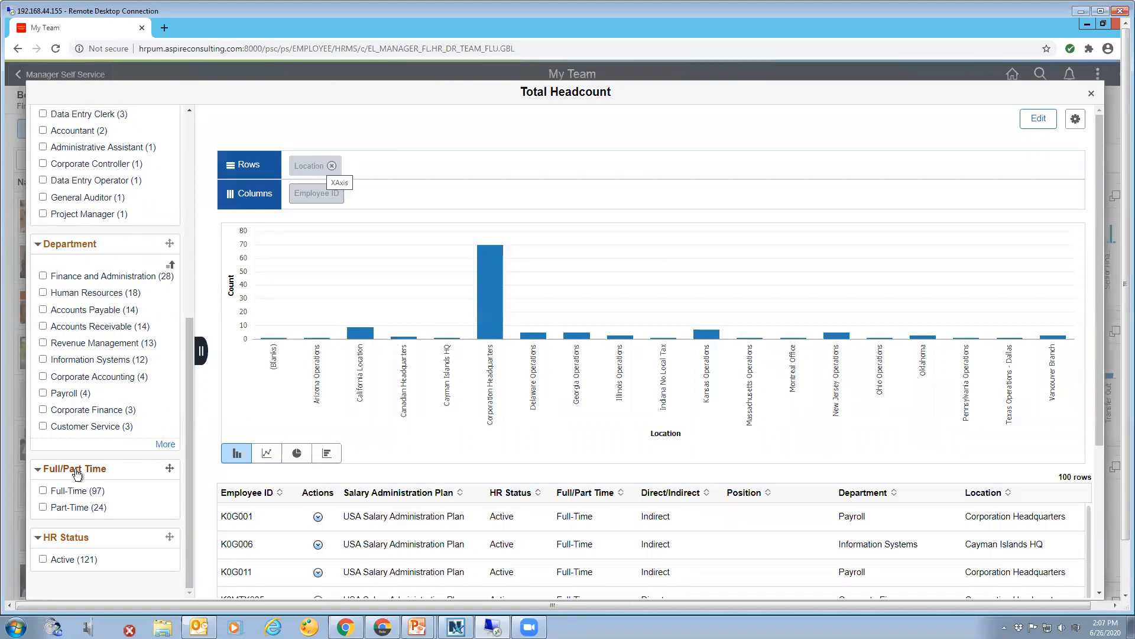
pyautogui.moveTo(77, 473); pyautogui.dragTo(354, 162)
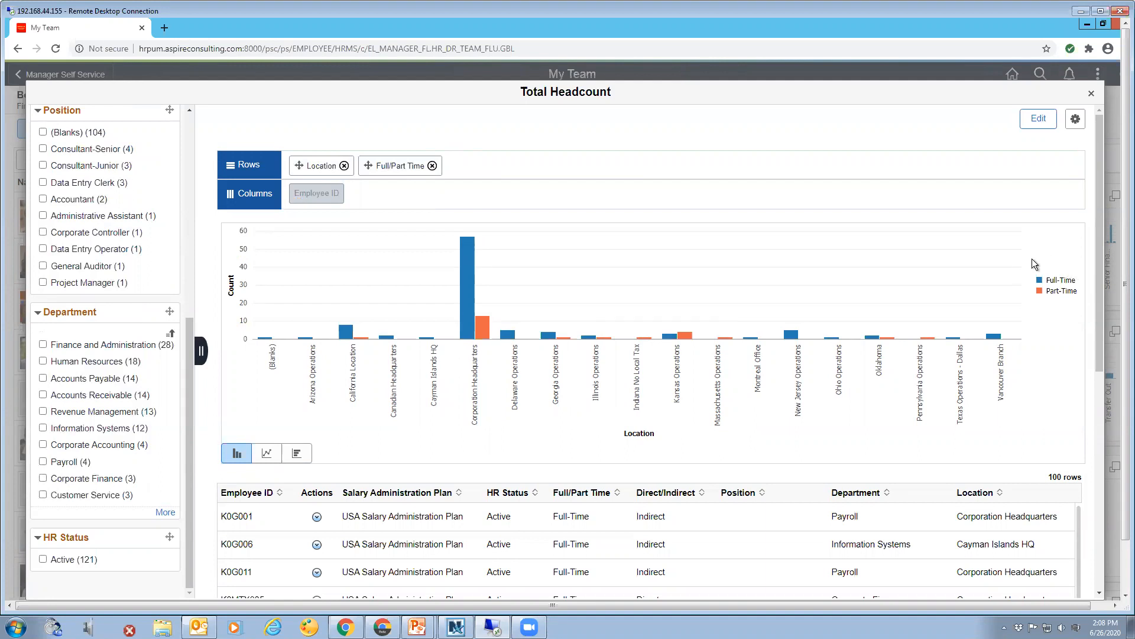
# Show the detailed view for part-time employees at Corporation Headquarters, and review the employee rows and available filter fields.
pyautogui.moveTo(468, 282)
pyautogui.click(485, 329)
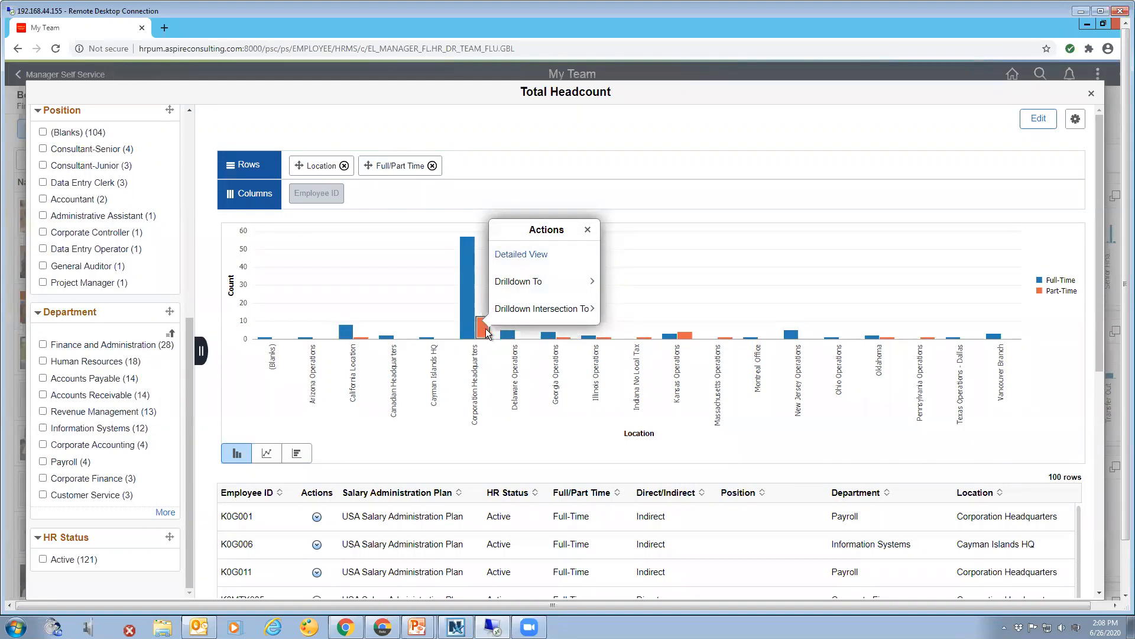
pyautogui.click(516, 256)
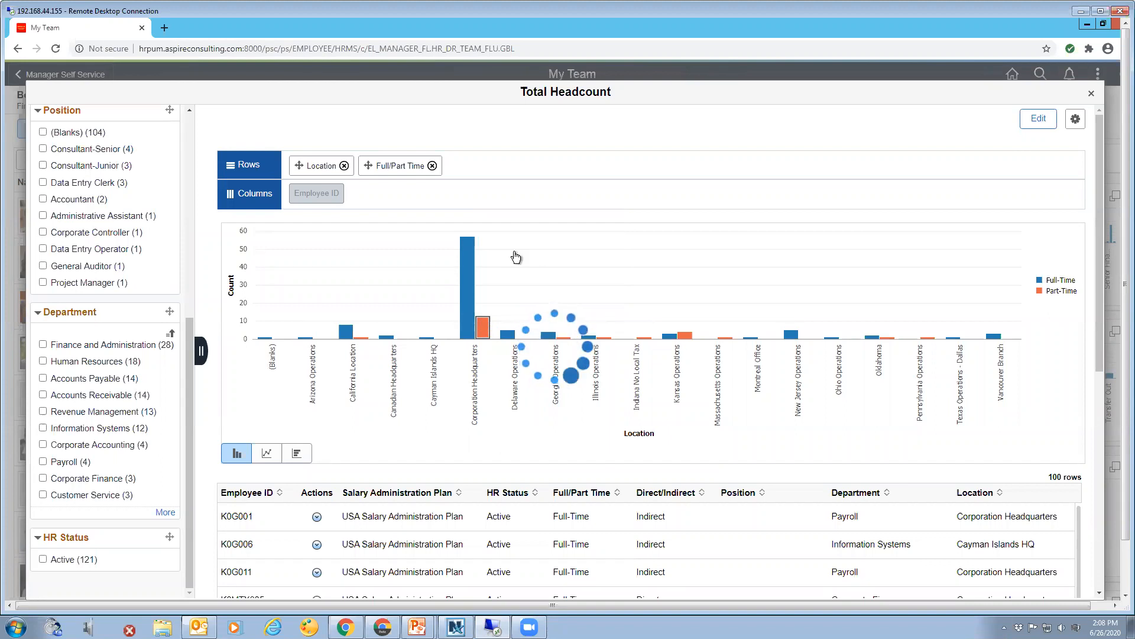
pyautogui.moveTo(1098, 331); pyautogui.dragTo(1110, 558)
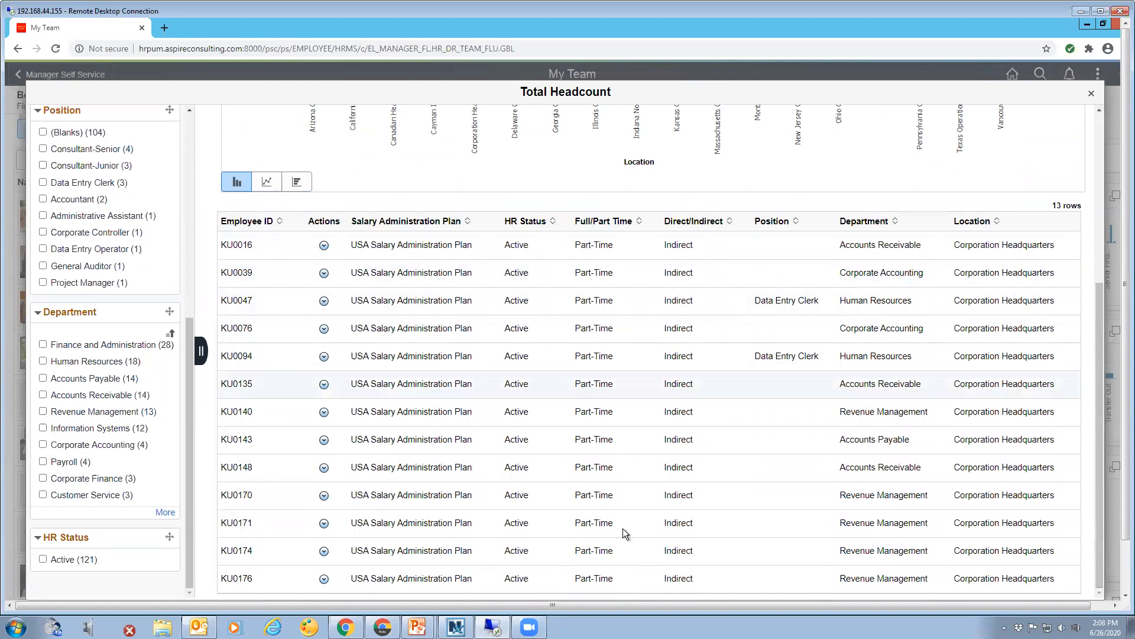
pyautogui.moveTo(1098, 336); pyautogui.dragTo(1092, 148)
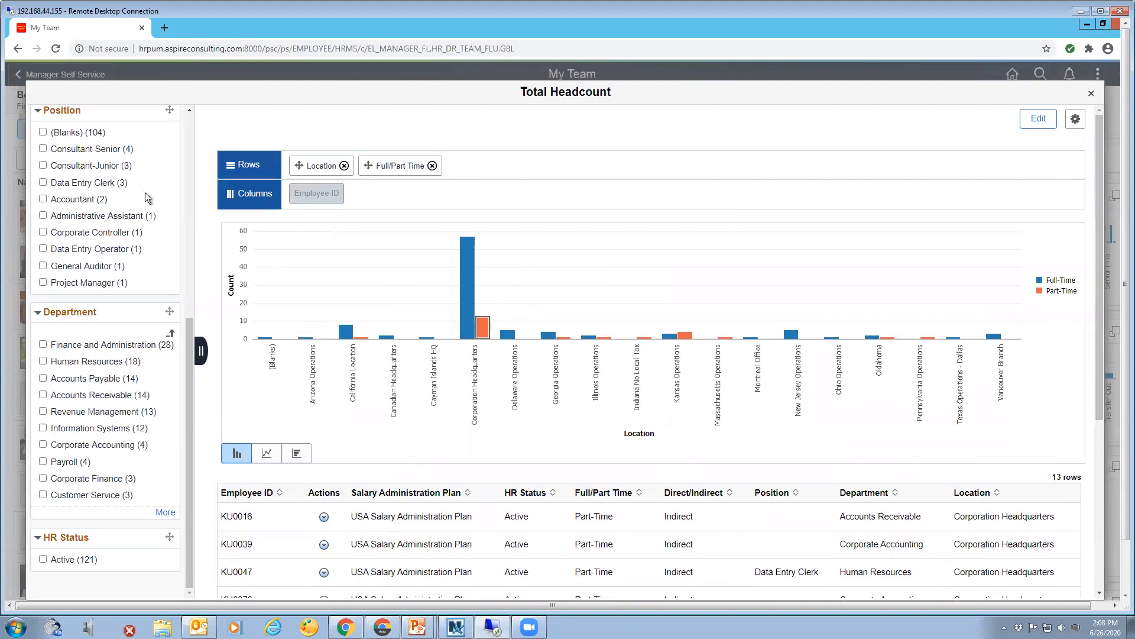
pyautogui.moveTo(190, 327); pyautogui.dragTo(143, 130)
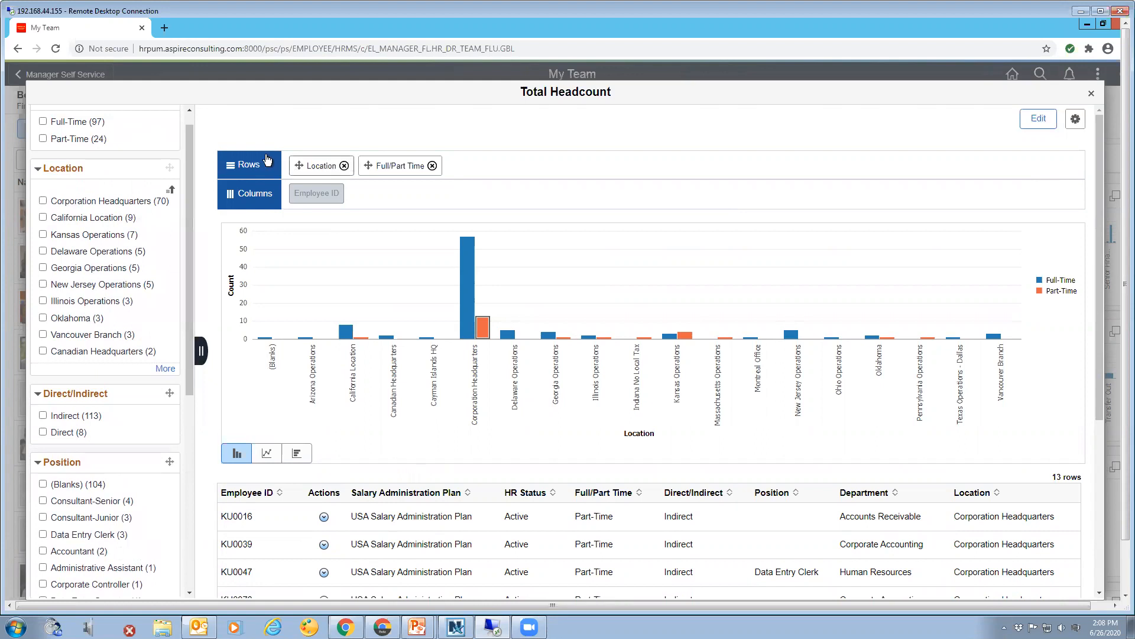
pyautogui.moveTo(189, 341); pyautogui.dragTo(177, 452)
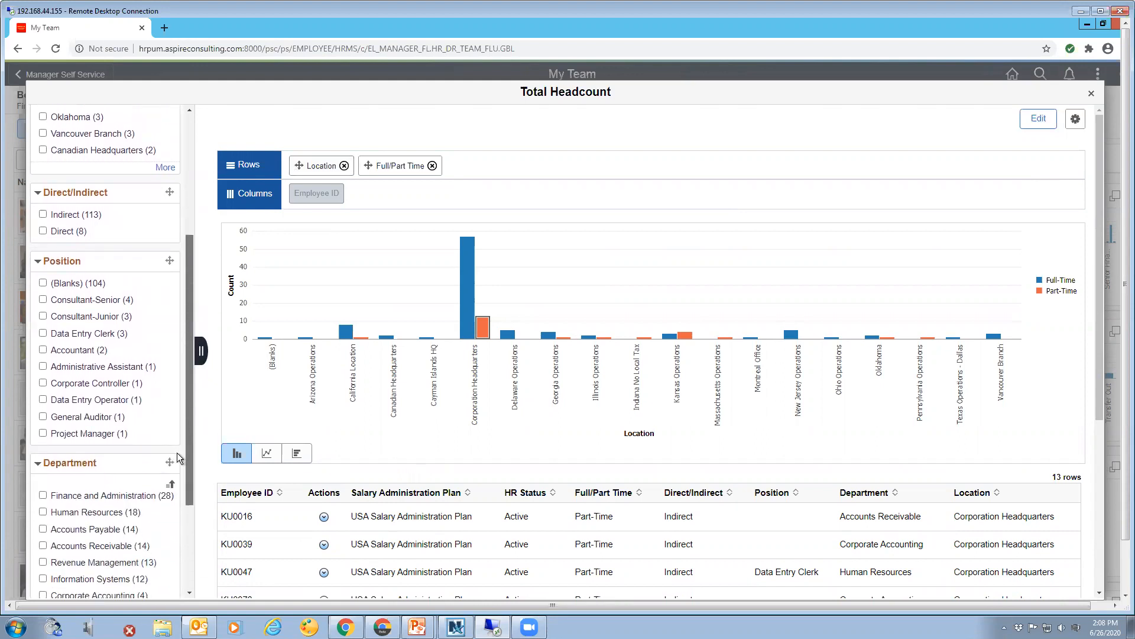
pyautogui.moveTo(176, 453); pyautogui.dragTo(176, 453)
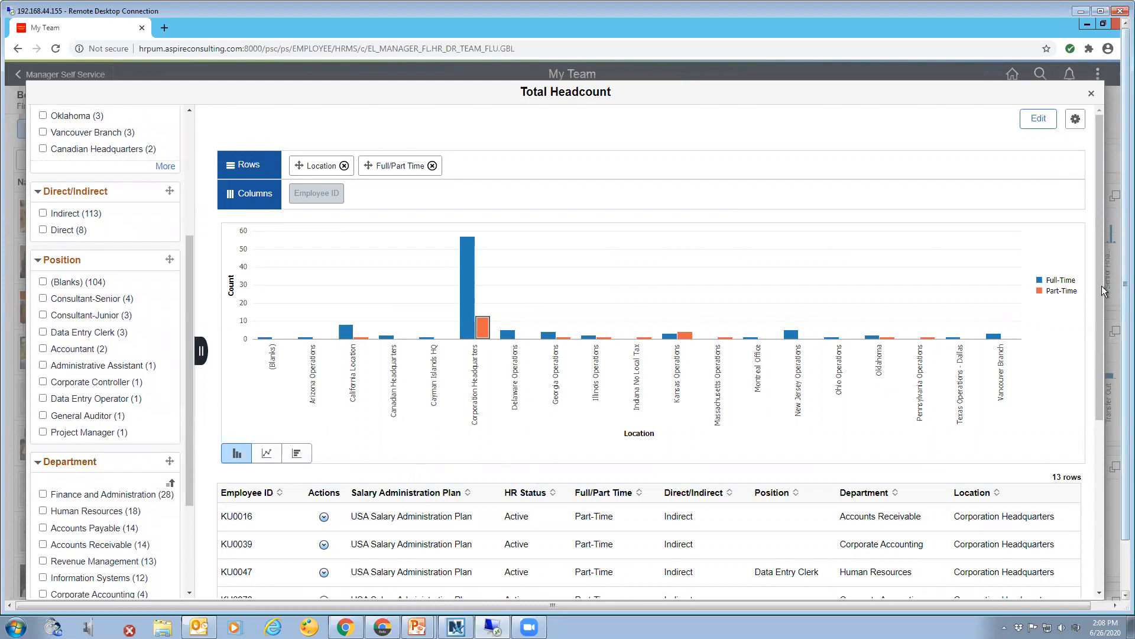
pyautogui.moveTo(1101, 286); pyautogui.dragTo(1094, 374)
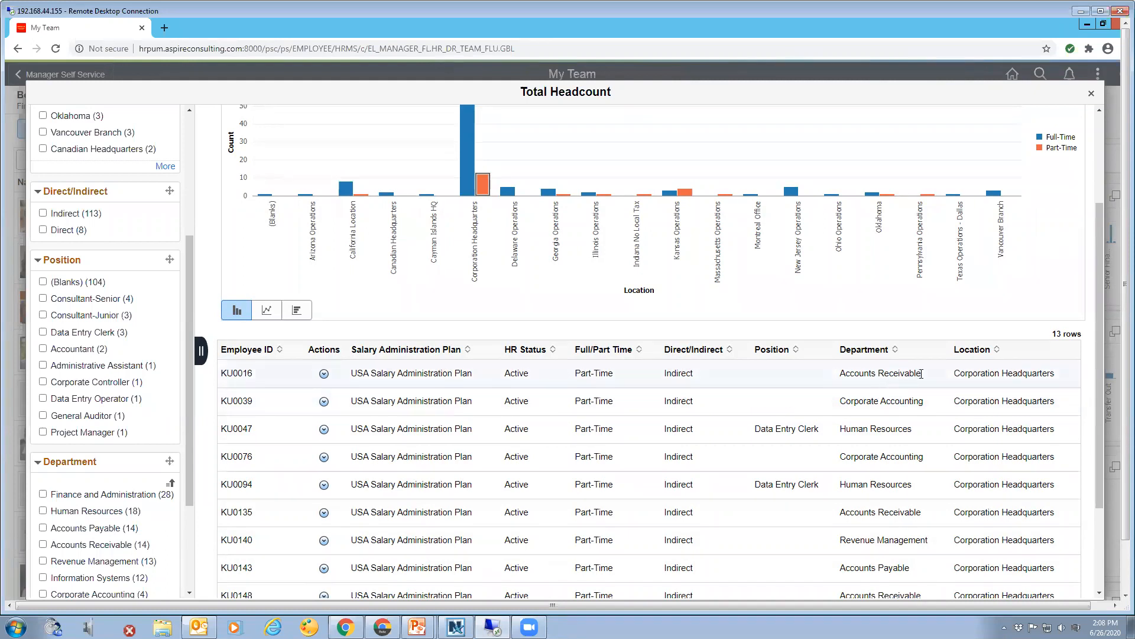
pyautogui.scroll(3, 279, 424)
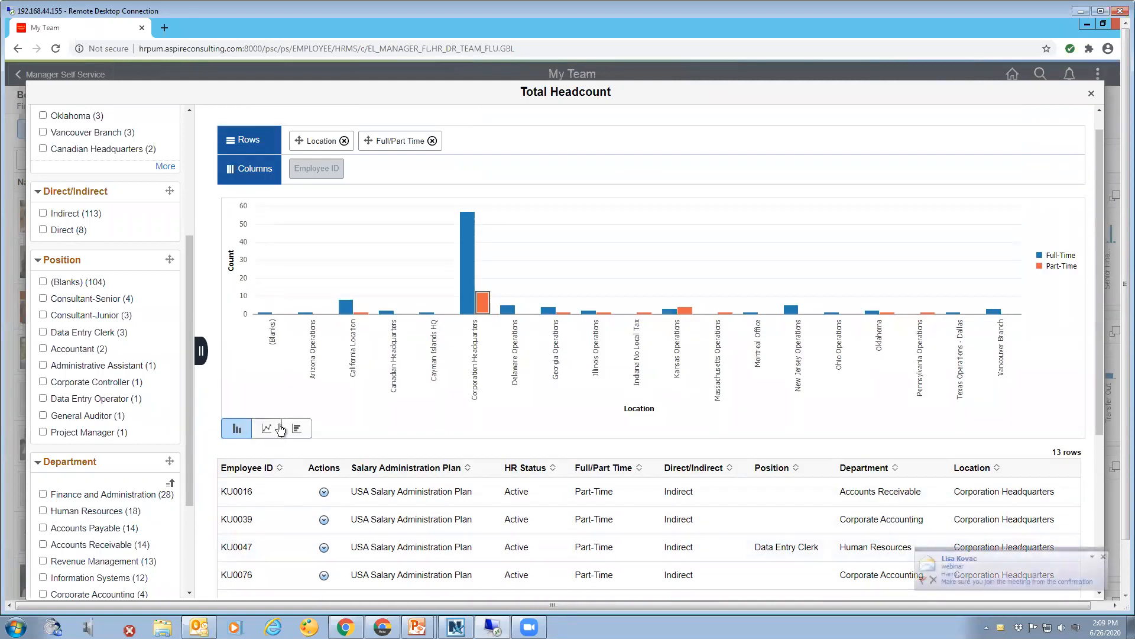
pyautogui.scroll(1, 594, 344)
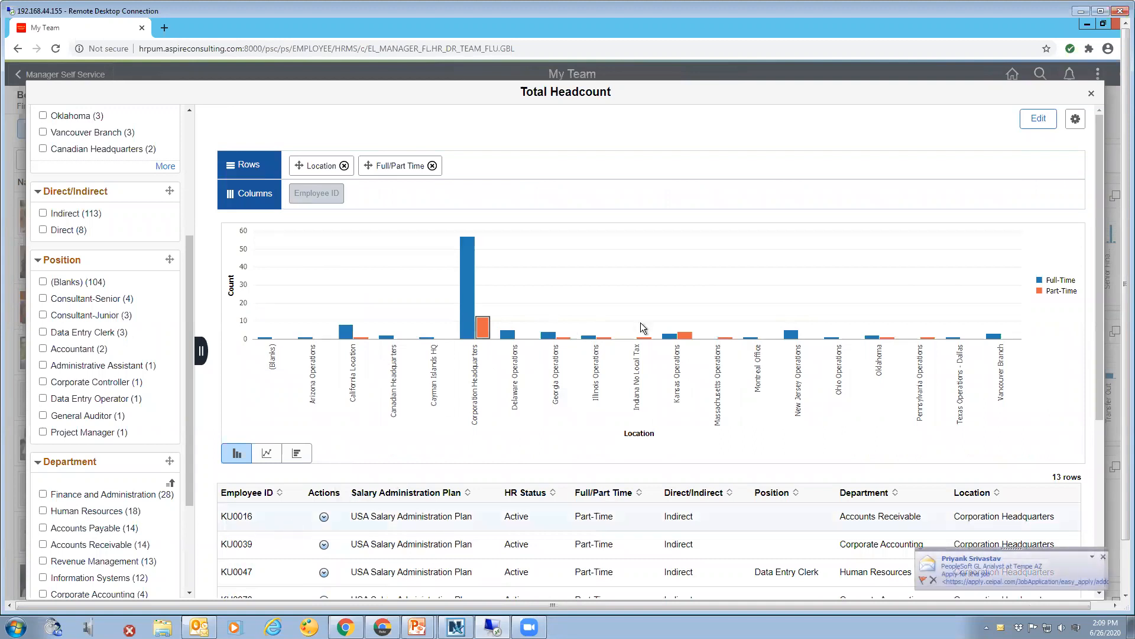
# Open the Total Headcount analytics for editing and review the kinds of analytics available, keeping Current Headcount Profile- Mgr.
pyautogui.click(1040, 120)
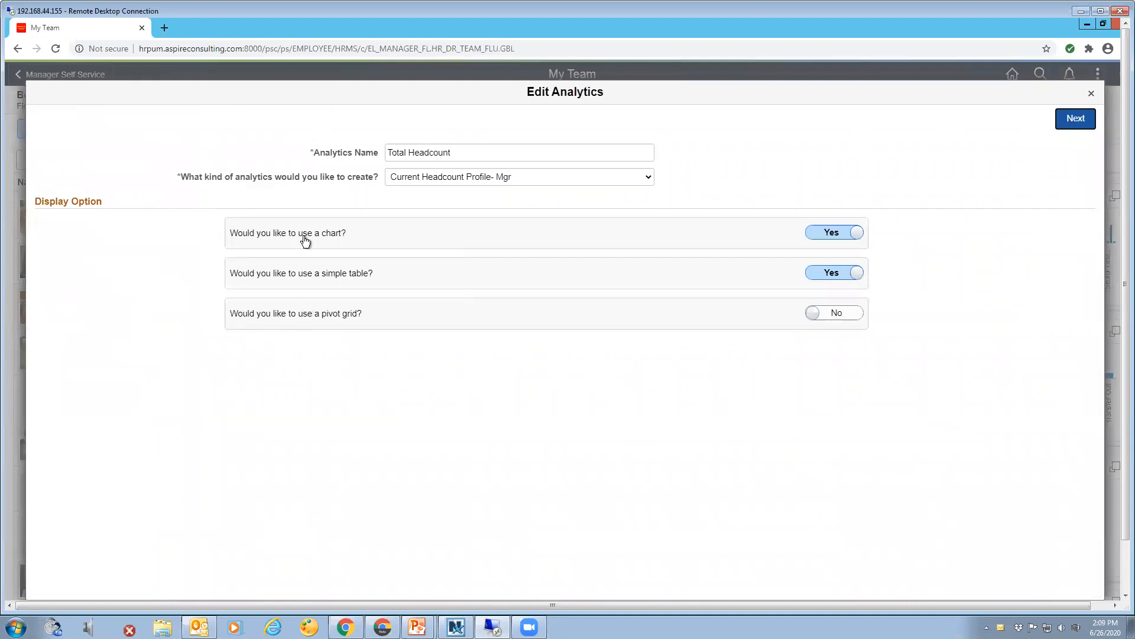
pyautogui.click(501, 155)
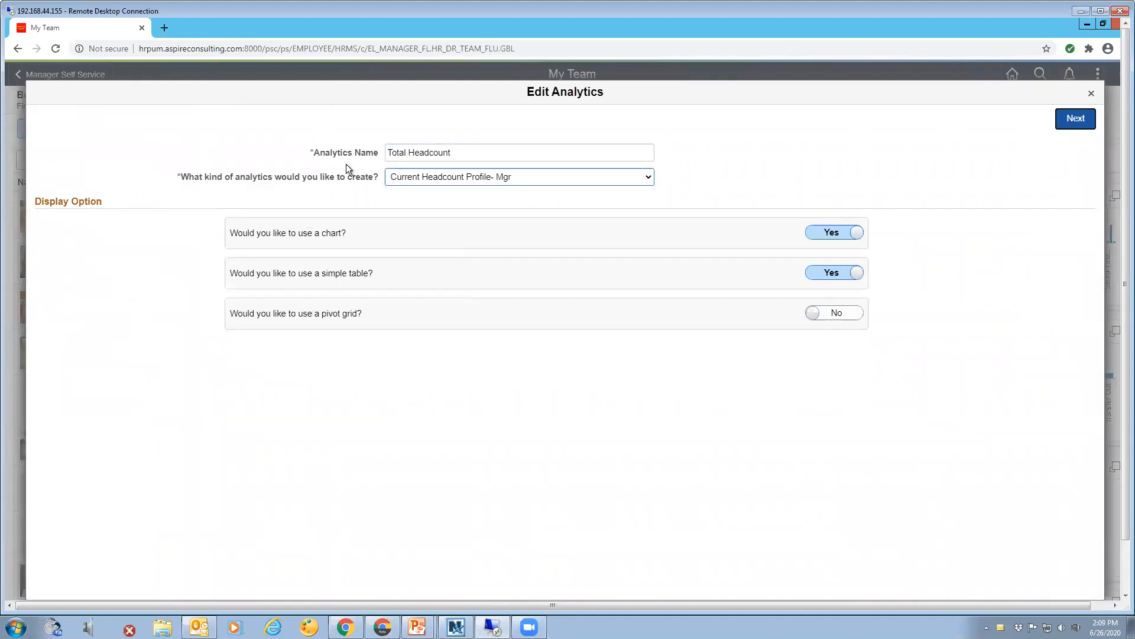
pyautogui.click(650, 176)
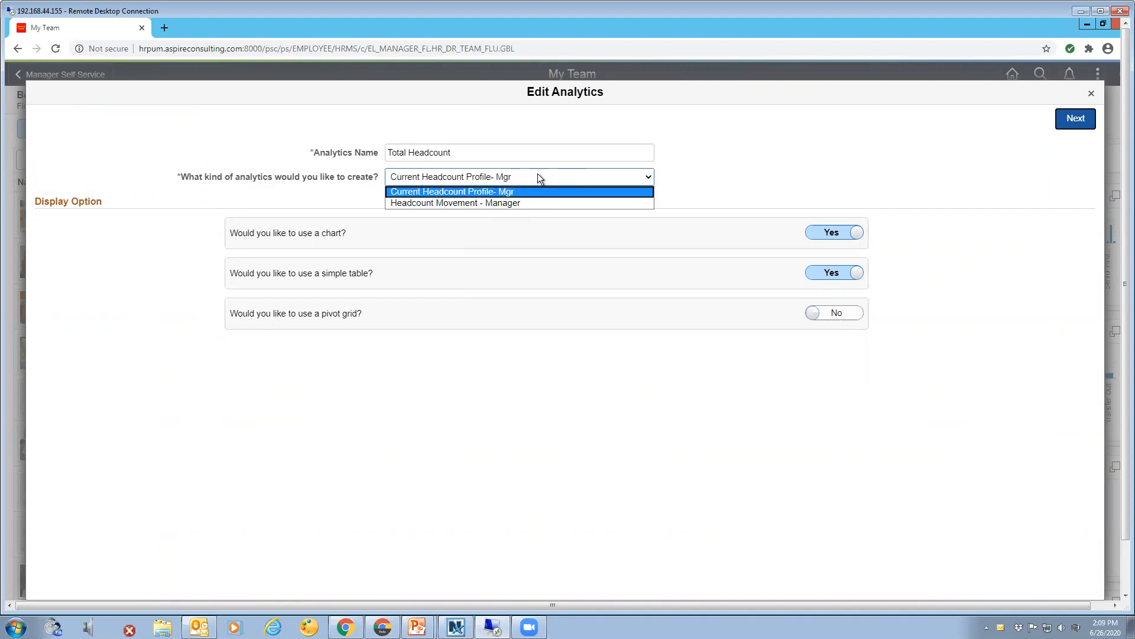
pyautogui.click(732, 169)
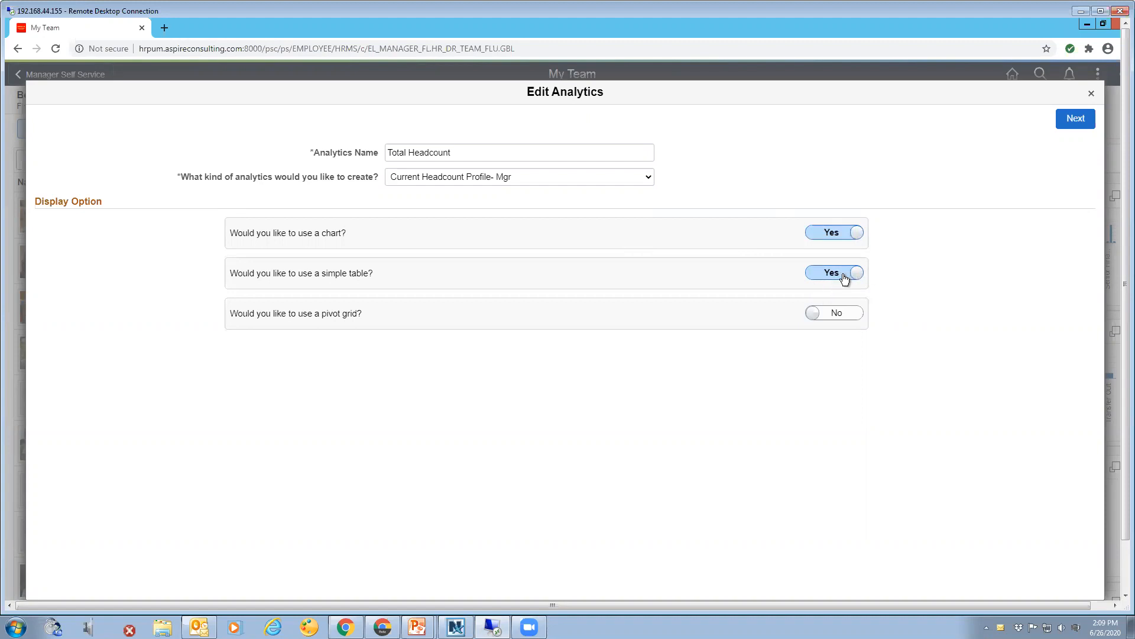
# Include the Name field among the fields of the Total Headcount report and proceed to the chart layout.
pyautogui.click(1074, 119)
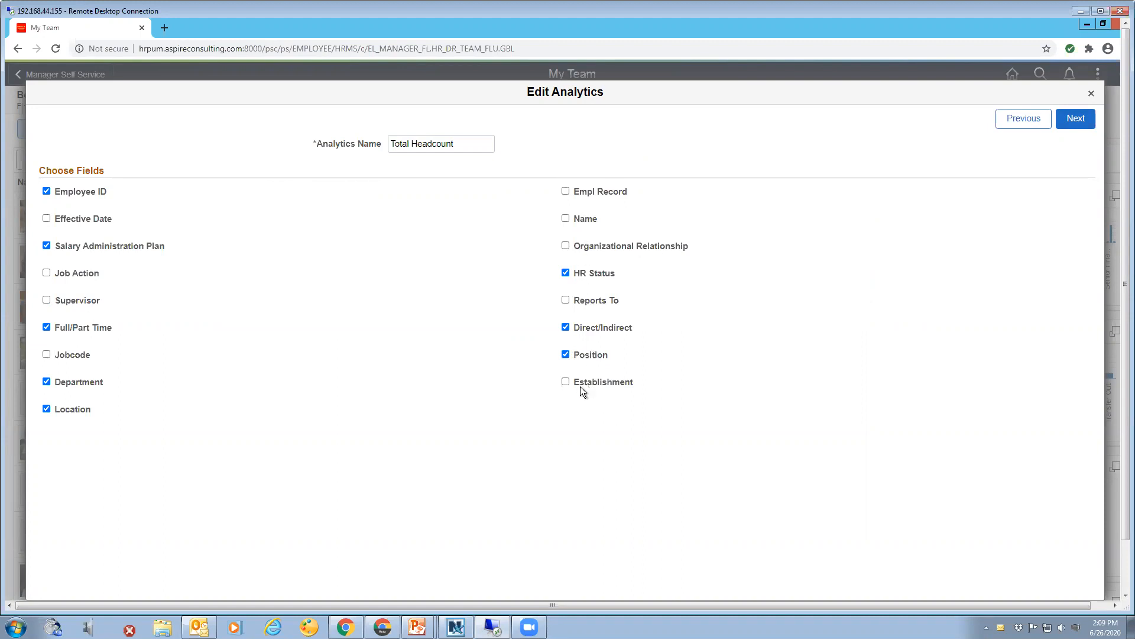
pyautogui.click(566, 218)
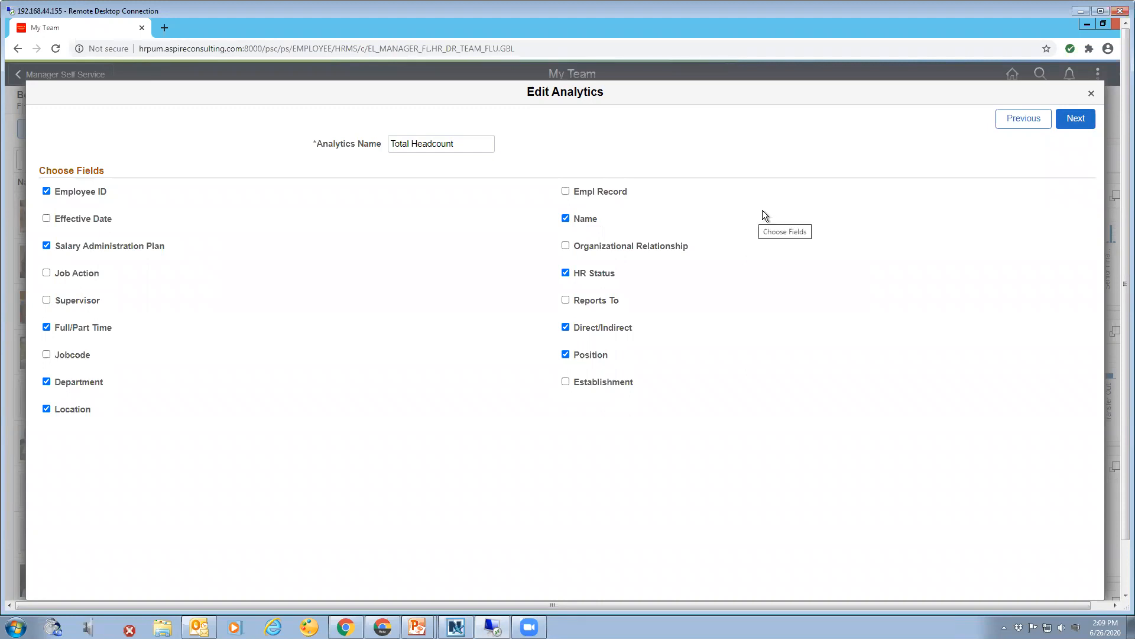
pyautogui.click(1062, 124)
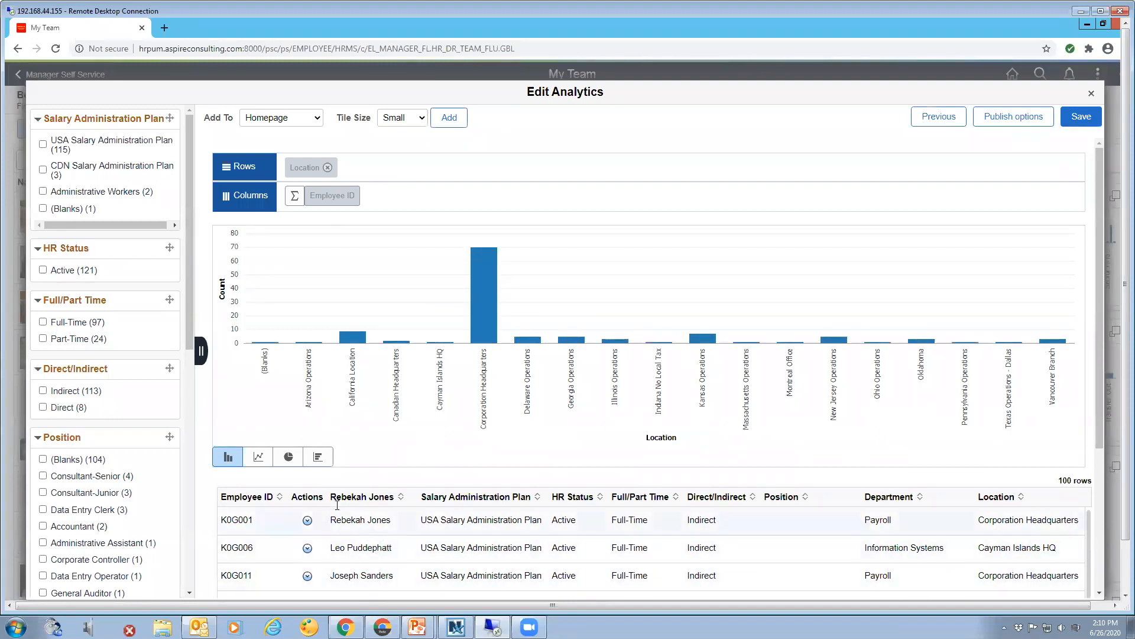
# Add Full/Part Time to the chart rows and show the detailed view for part-time employees at Corporation Headquarters.
pyautogui.moveTo(82, 304); pyautogui.dragTo(375, 167)
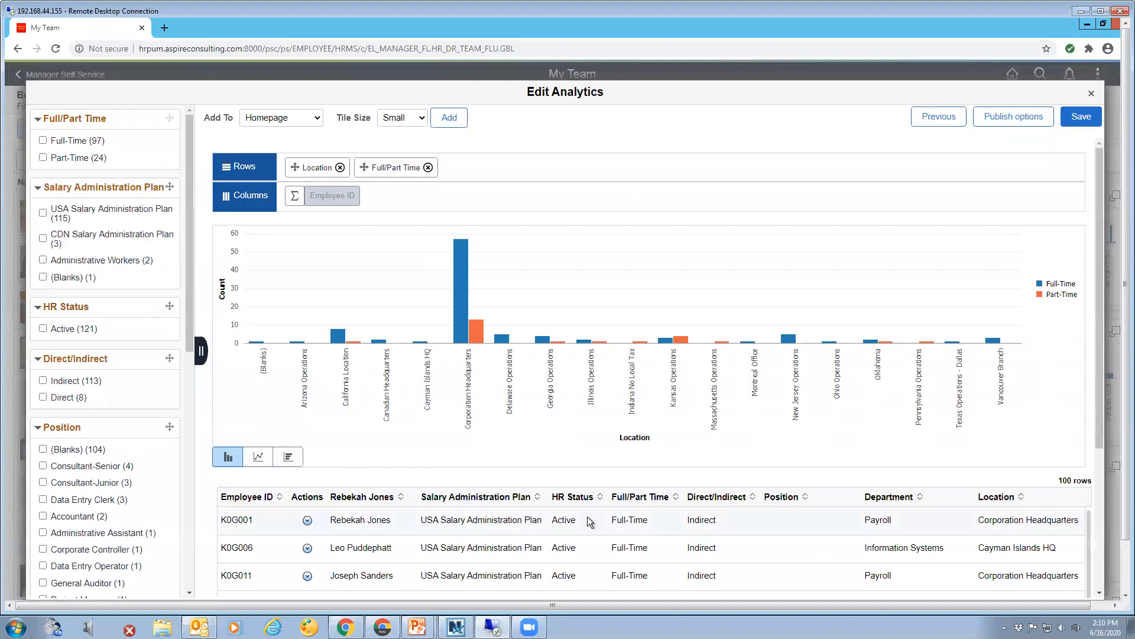
pyautogui.click(476, 332)
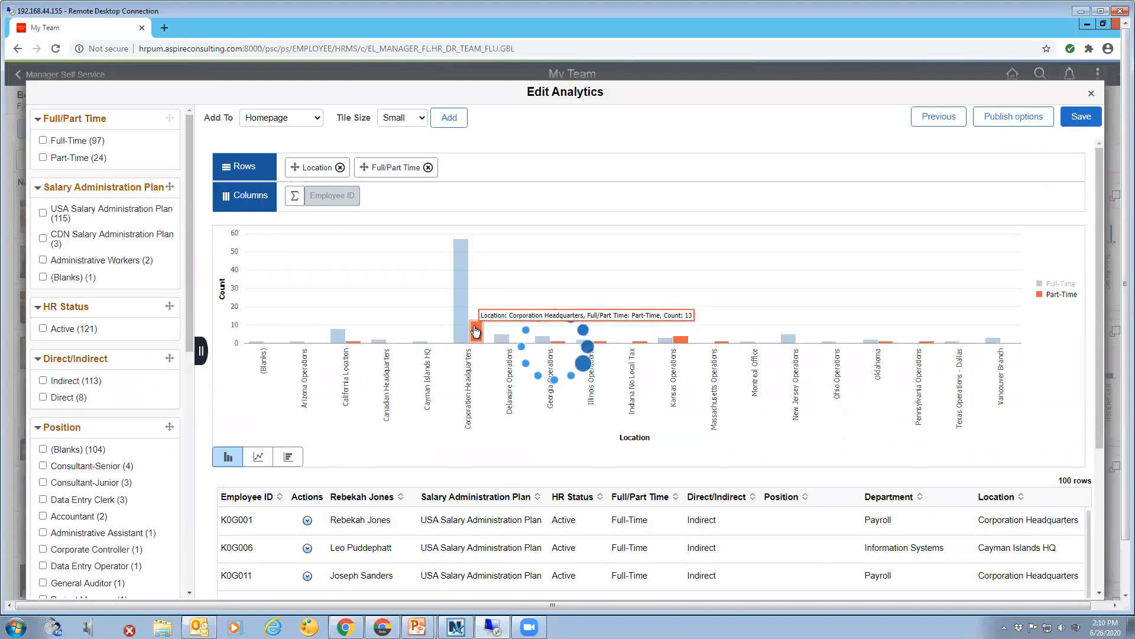
pyautogui.click(502, 257)
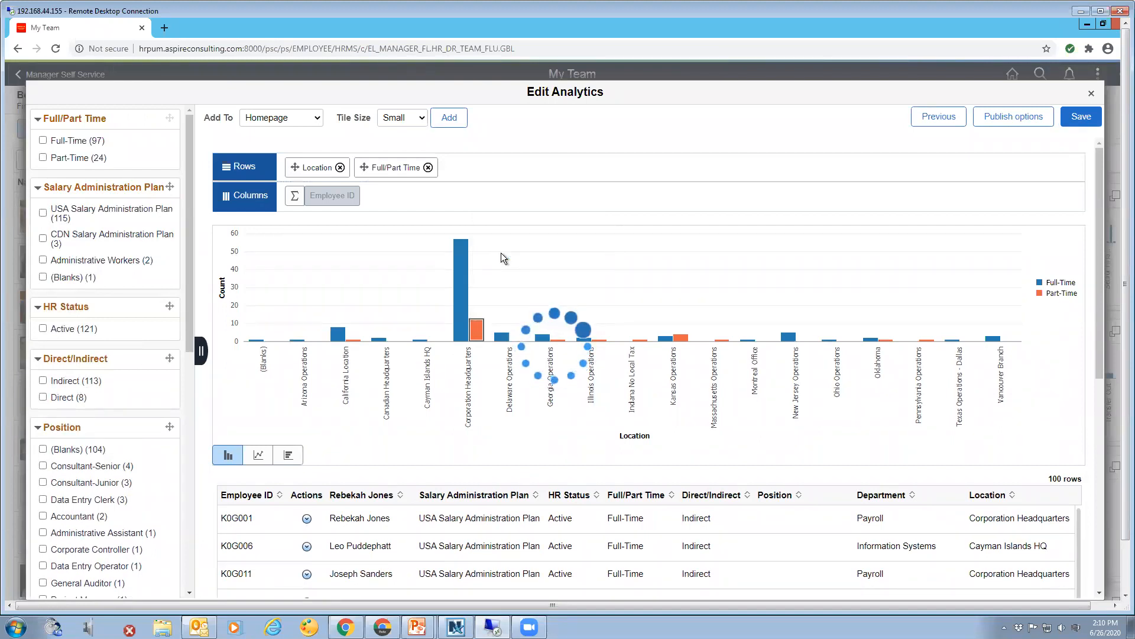
pyautogui.moveTo(1098, 317); pyautogui.dragTo(1120, 574)
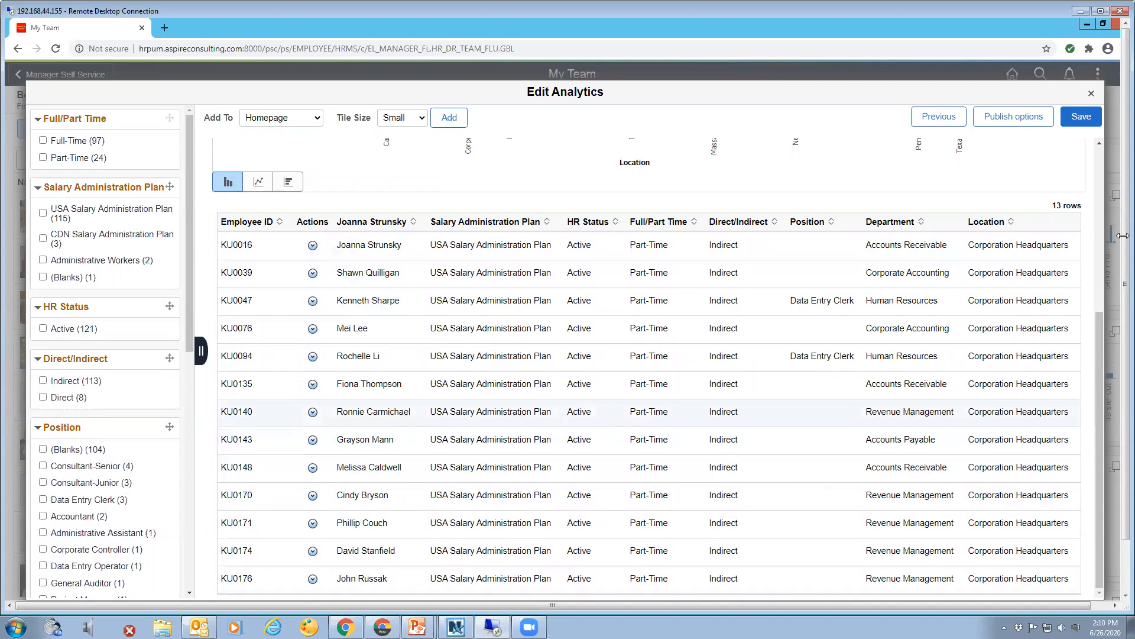
pyautogui.moveTo(1098, 342); pyautogui.dragTo(1099, 165)
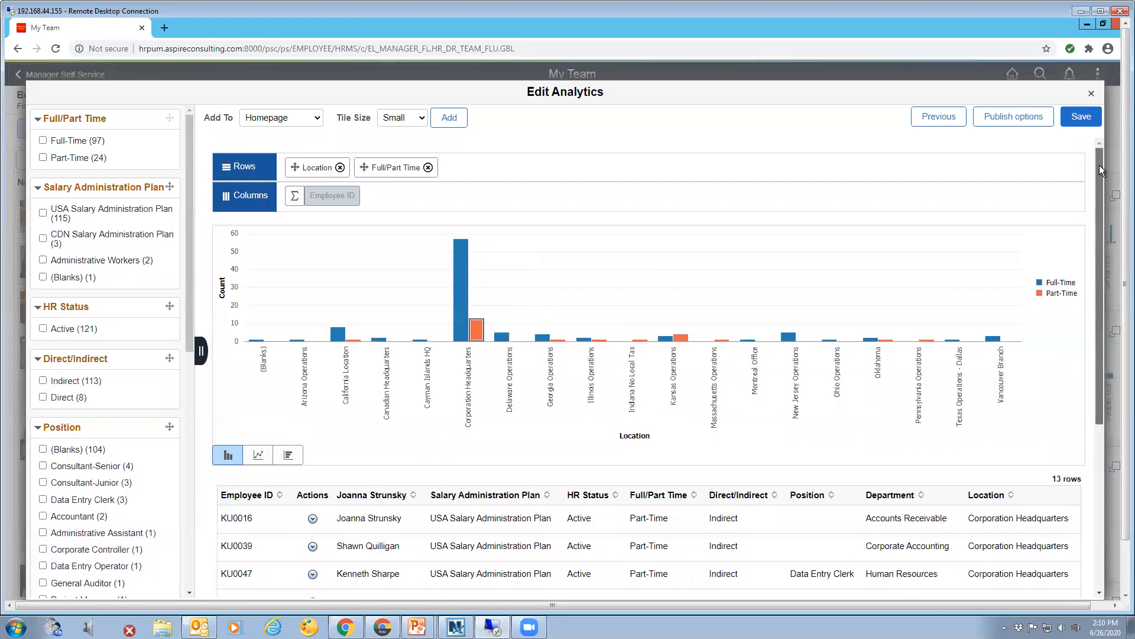
# Save the edited Total Headcount report.
pyautogui.click(1085, 116)
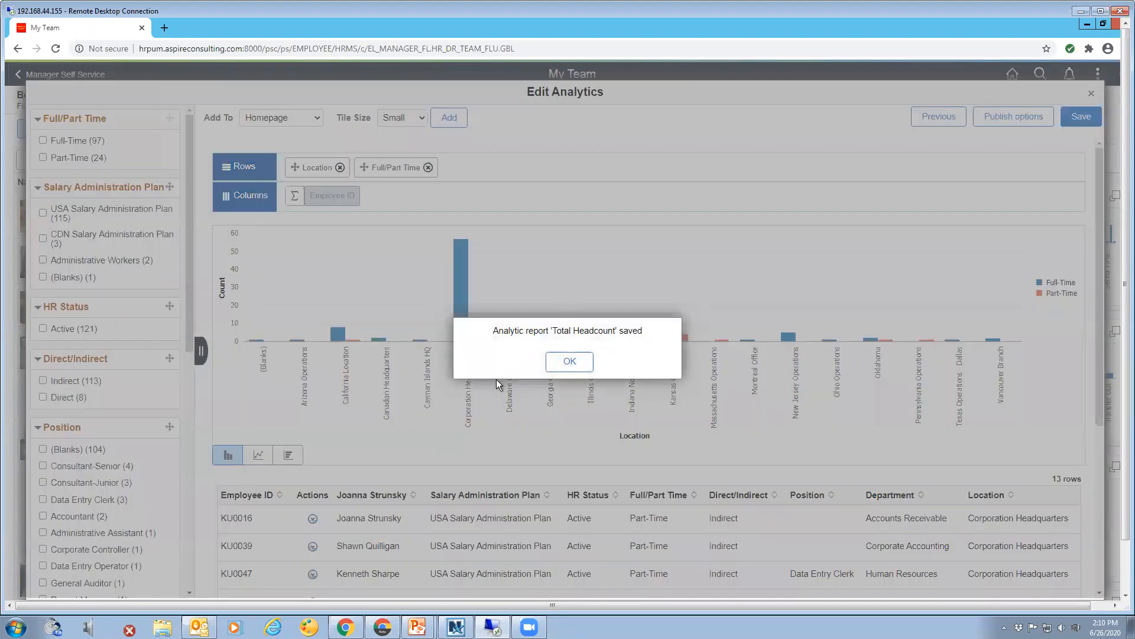
pyautogui.click(570, 362)
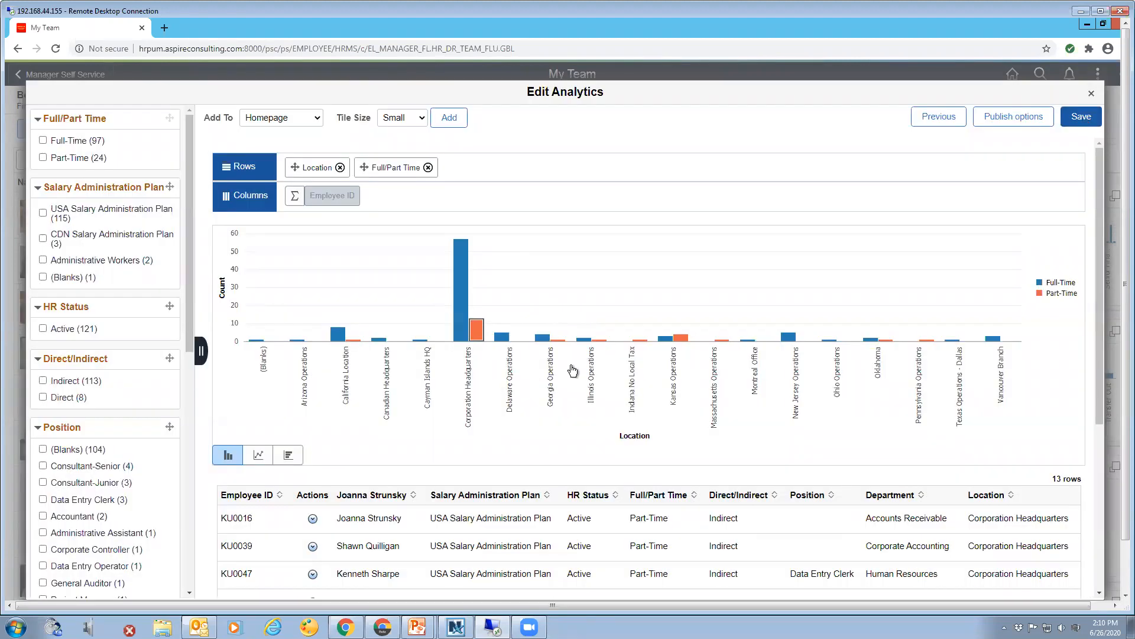
# Review the destinations and tile sizes available for adding the report, keeping Homepage and Small.
pyautogui.click(318, 120)
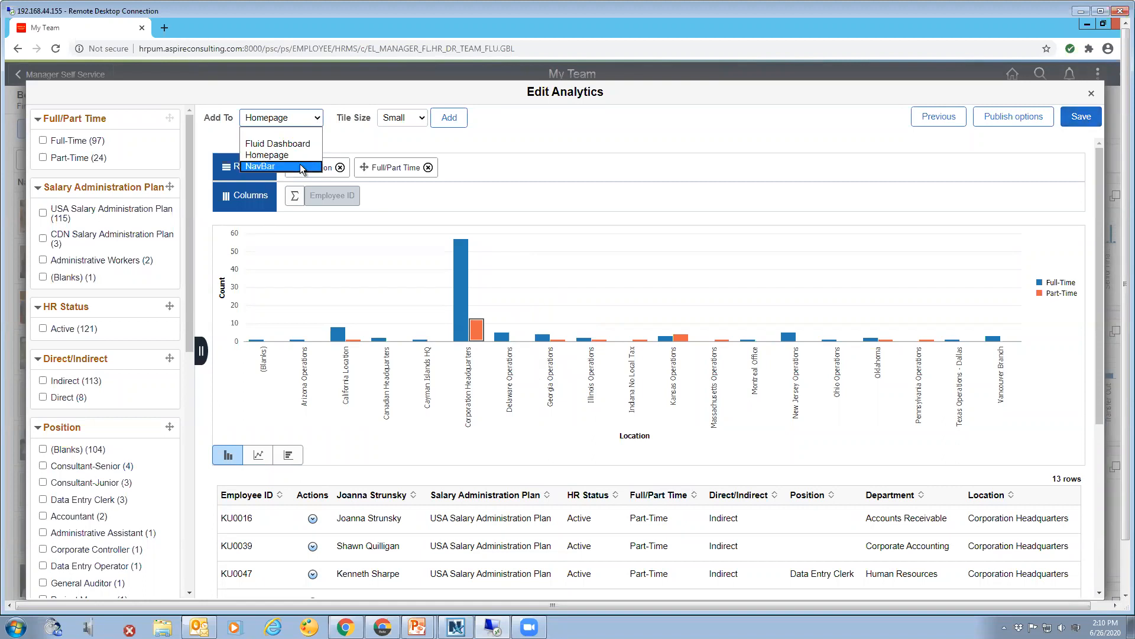
pyautogui.click(424, 118)
pyautogui.click(423, 117)
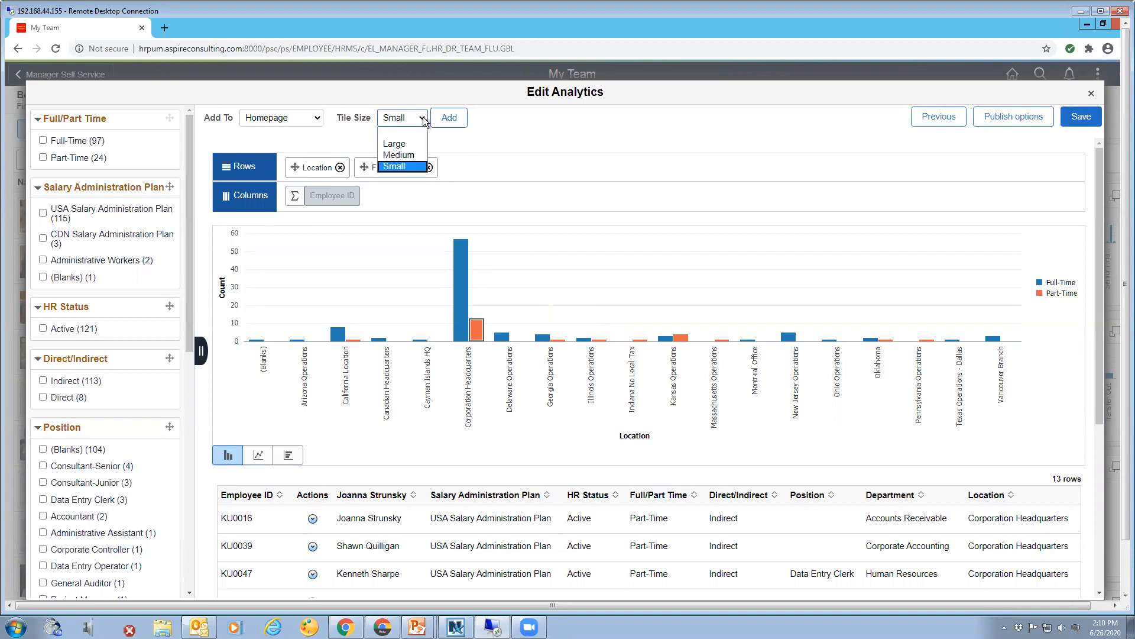
pyautogui.click(423, 117)
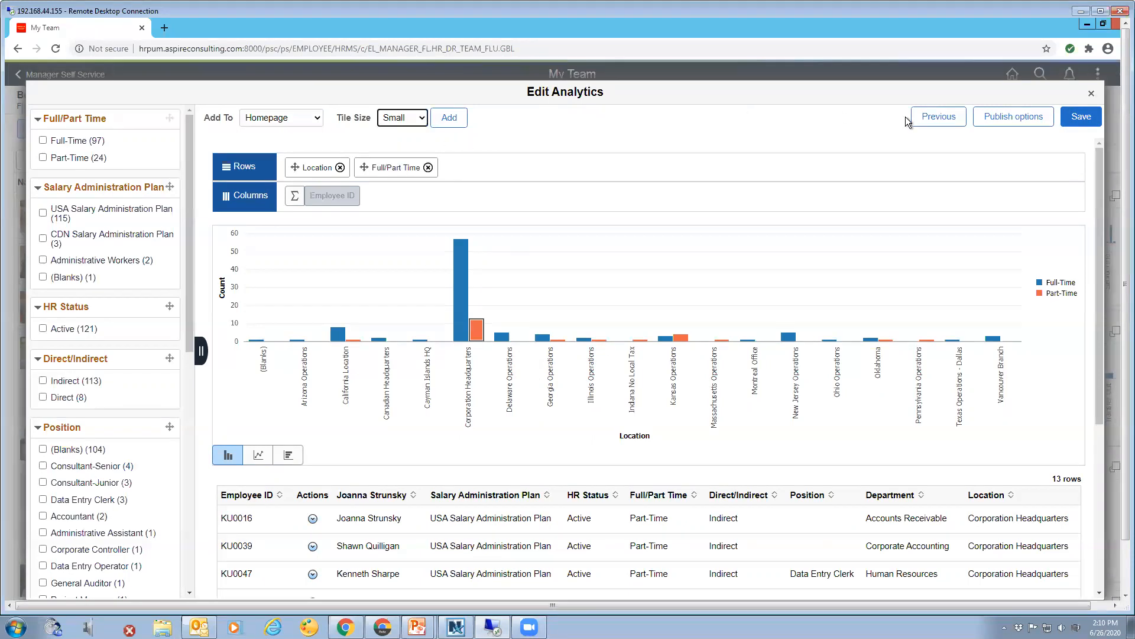
# Accept the publish options without publishing the report to other users, and save Total Headcount again.
pyautogui.click(1022, 121)
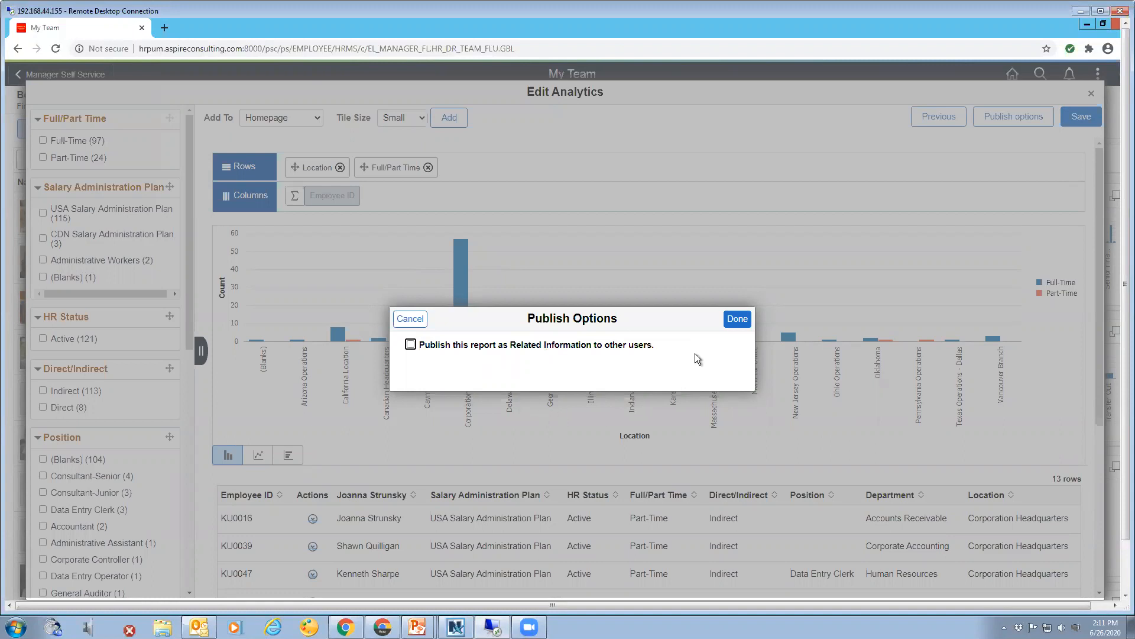
pyautogui.click(738, 319)
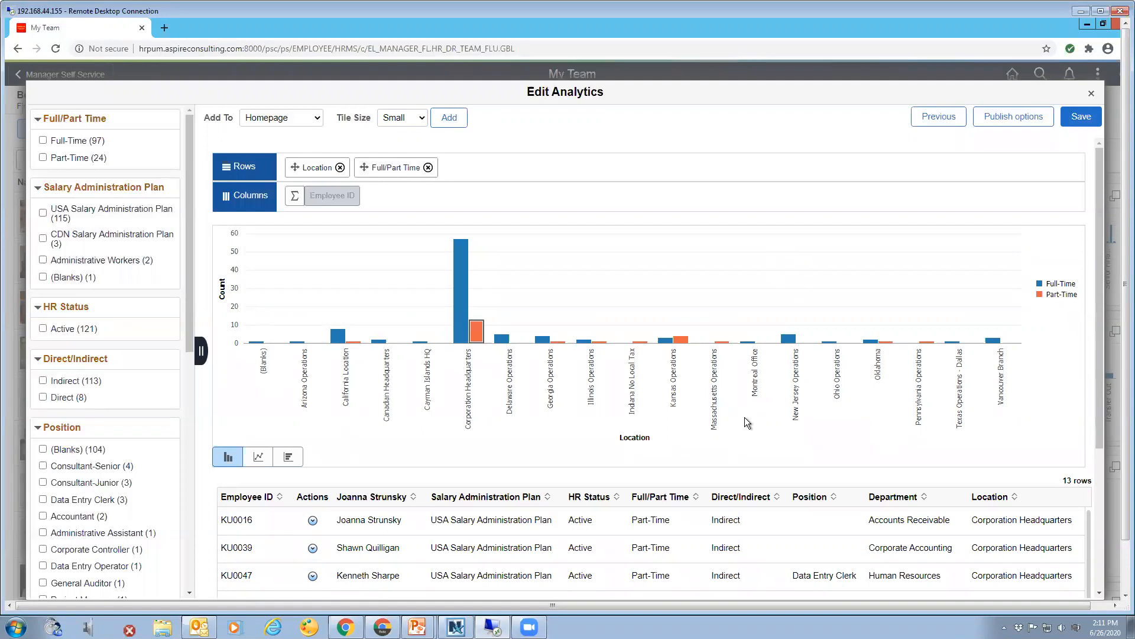
pyautogui.click(1086, 120)
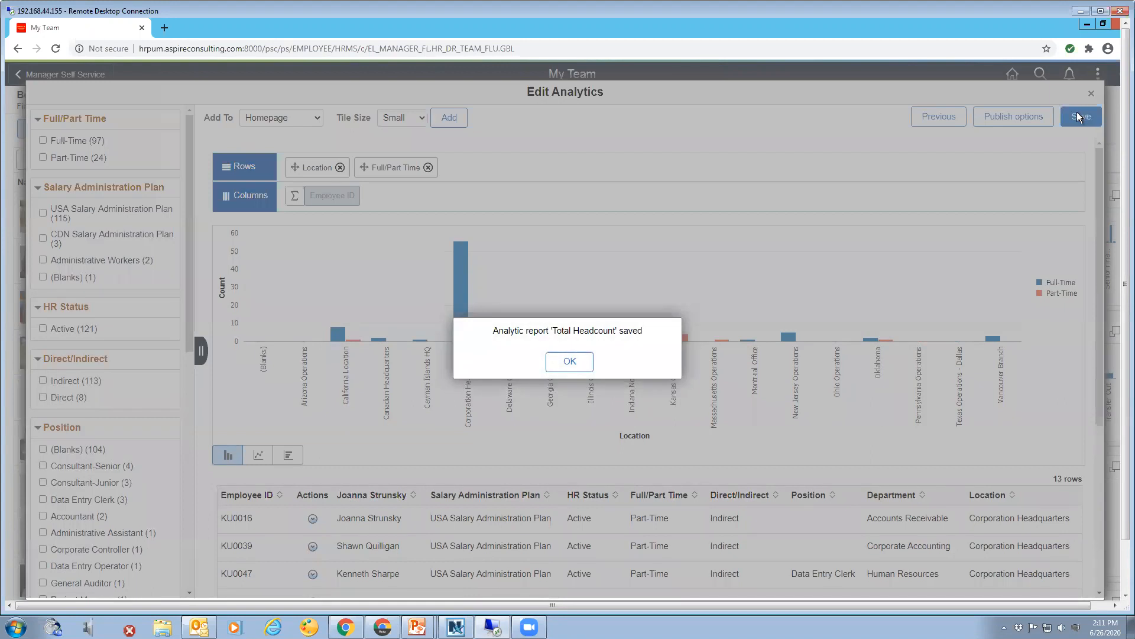
# Add a Distinct threshold of 50 in Red for Employee ID to the Total Headcount chart.
pyautogui.click(569, 361)
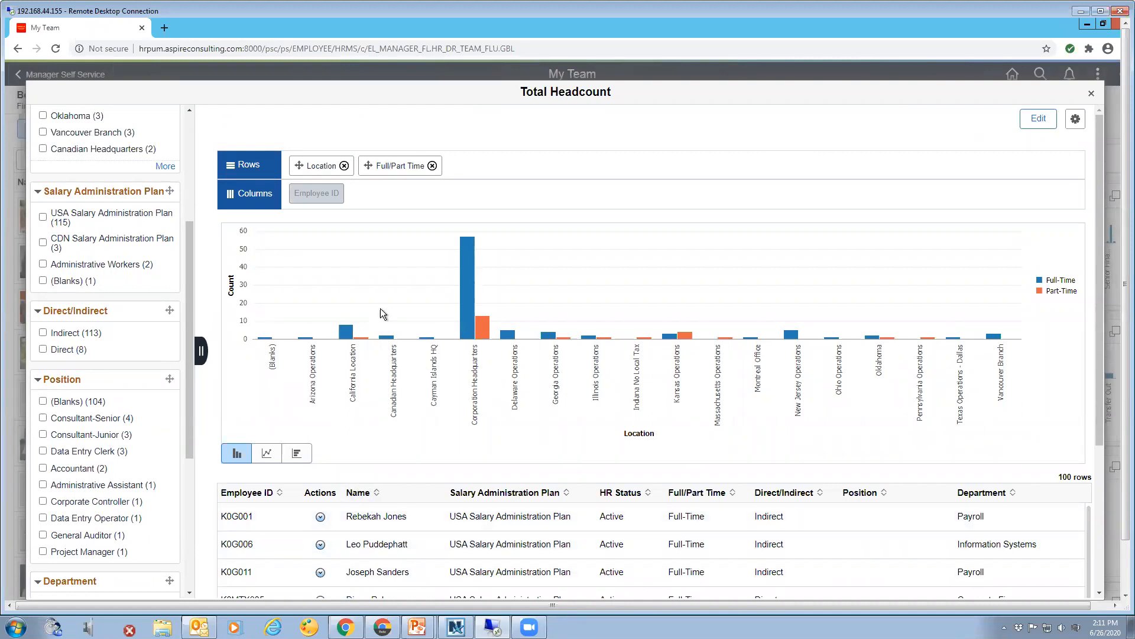
pyautogui.click(1077, 119)
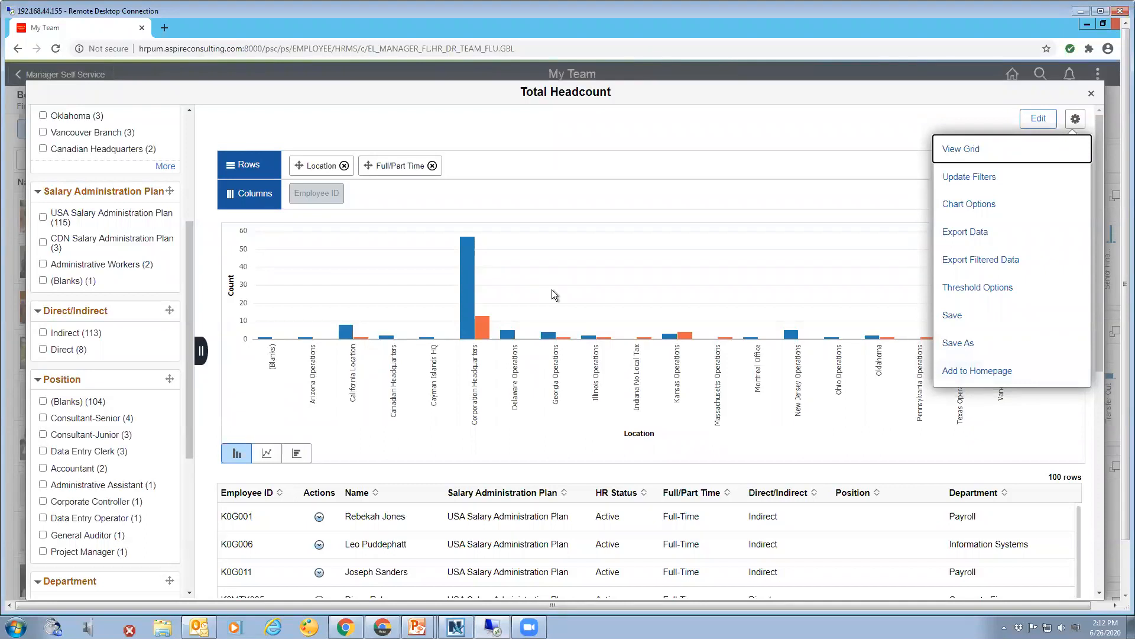
pyautogui.click(979, 289)
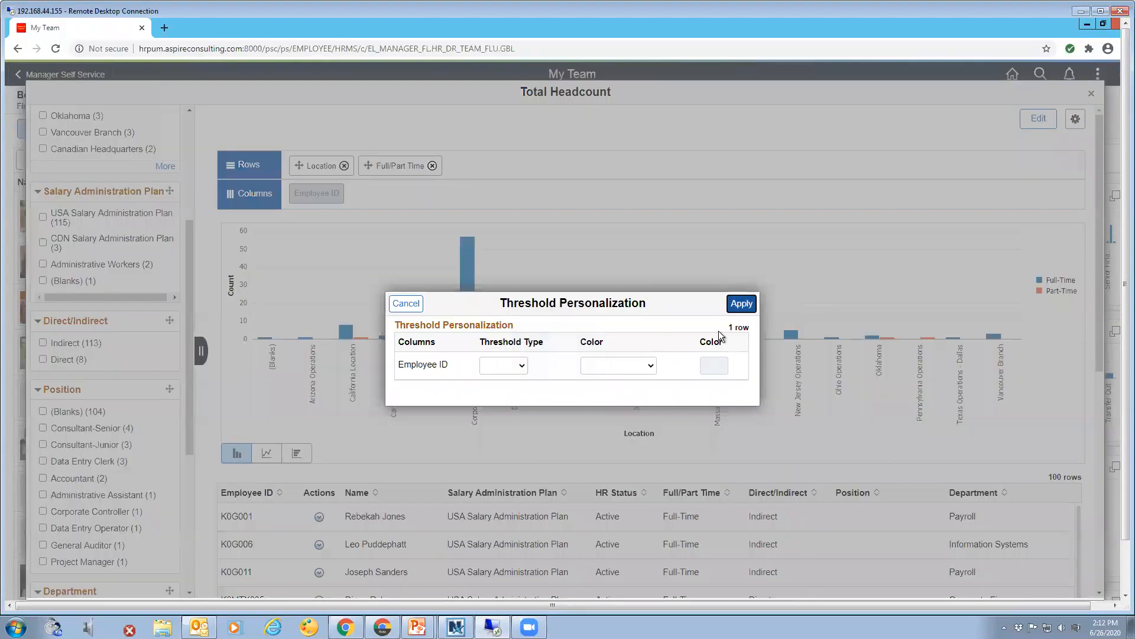
pyautogui.click(521, 365)
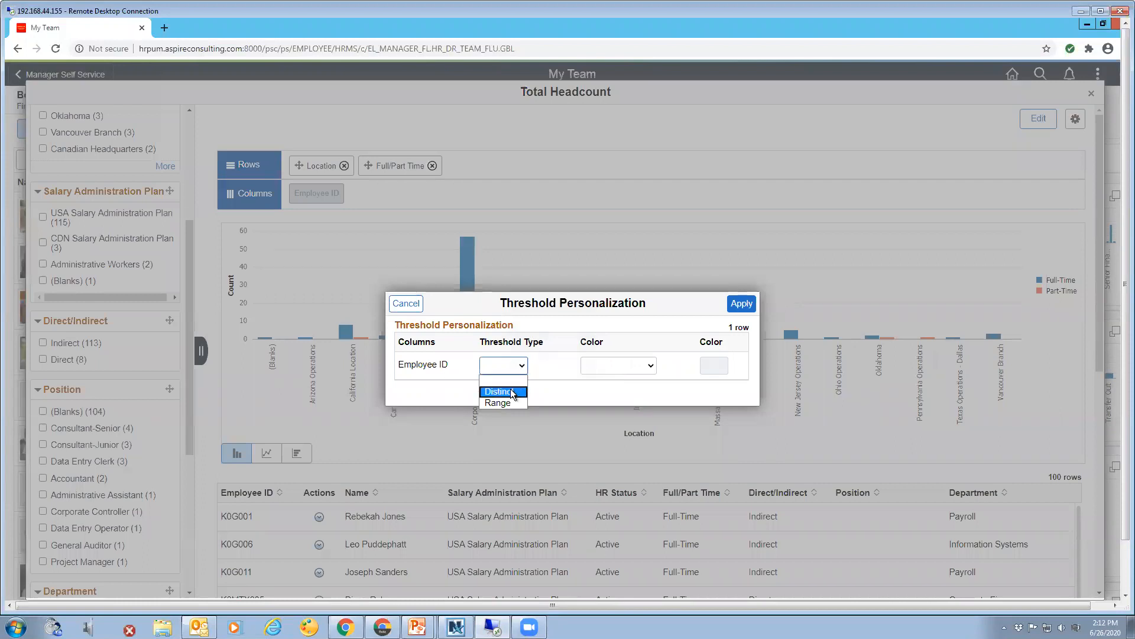
pyautogui.click(510, 391)
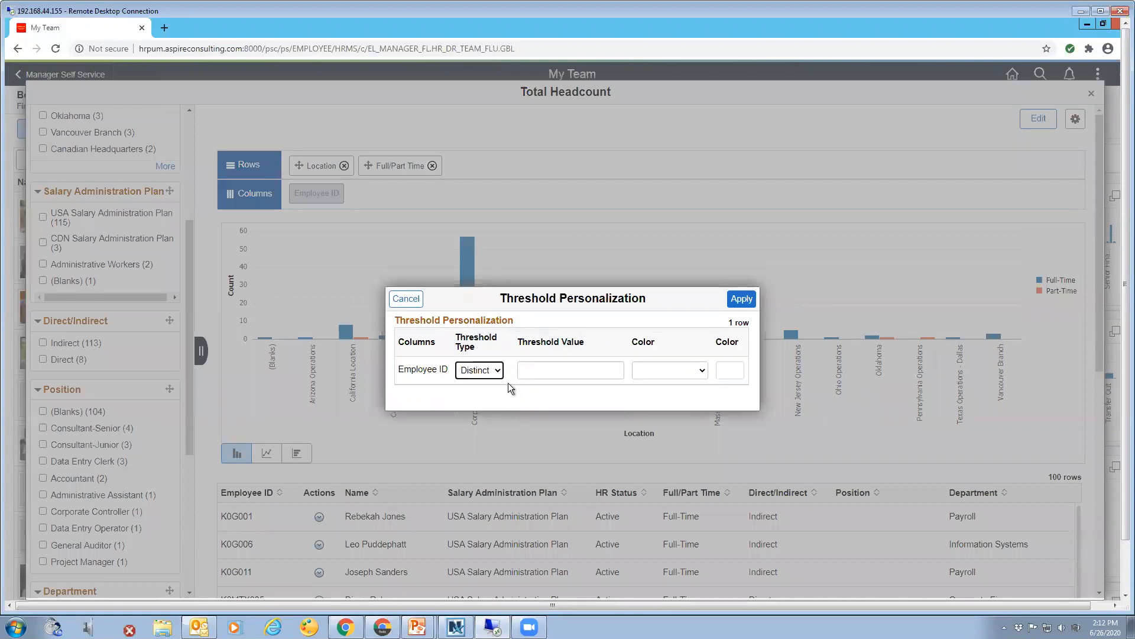
pyautogui.click(521, 371)
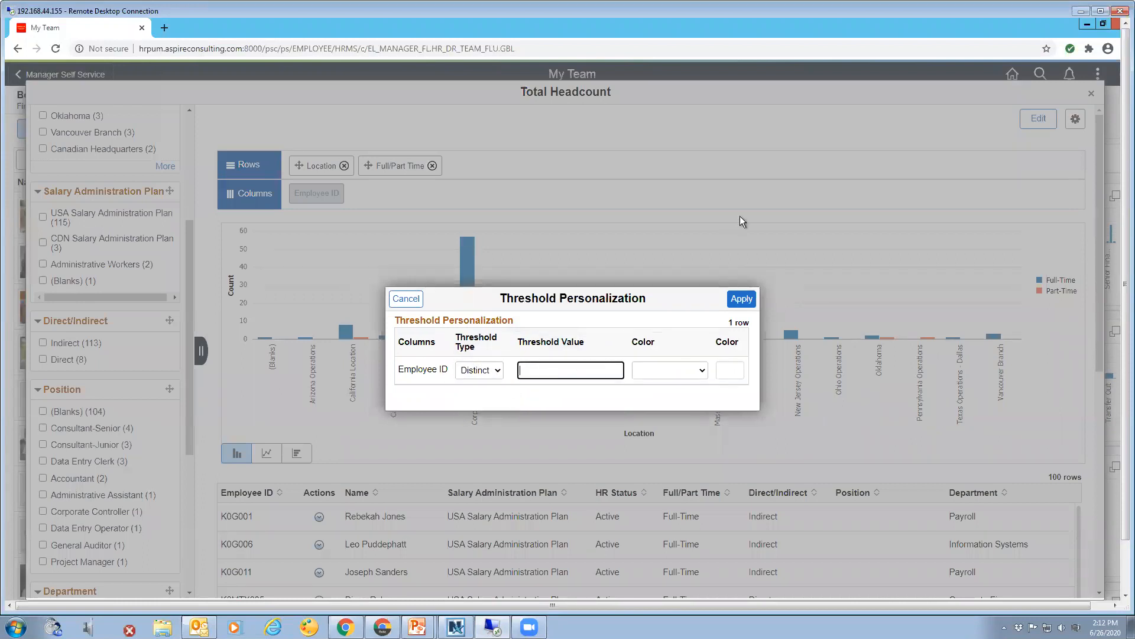
pyautogui.write('50')
pyautogui.click(703, 371)
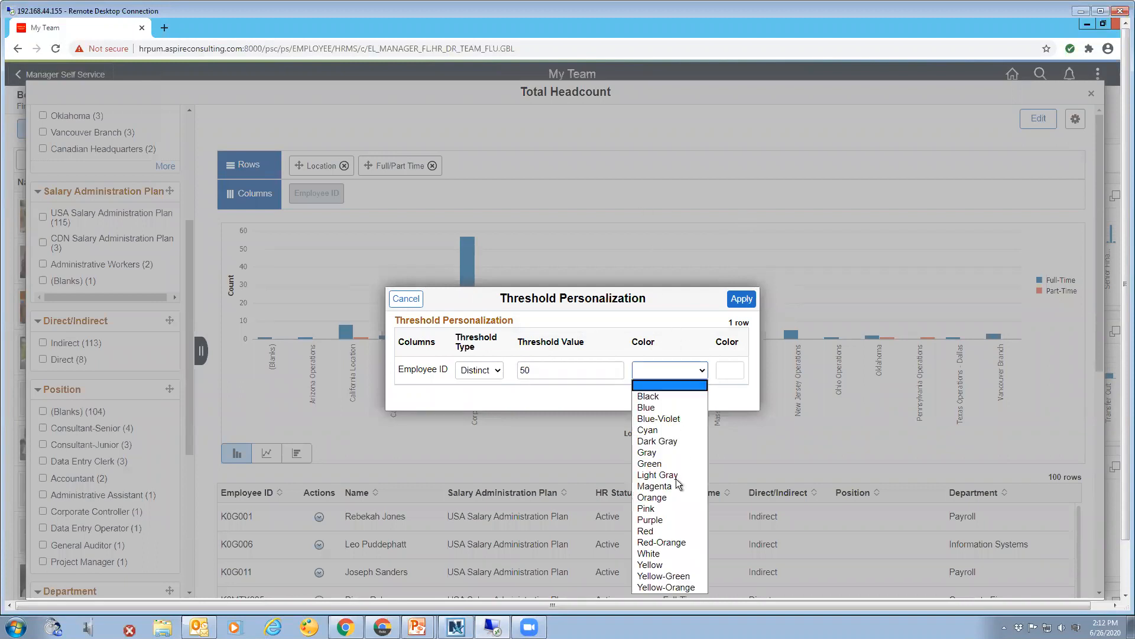
pyautogui.click(658, 533)
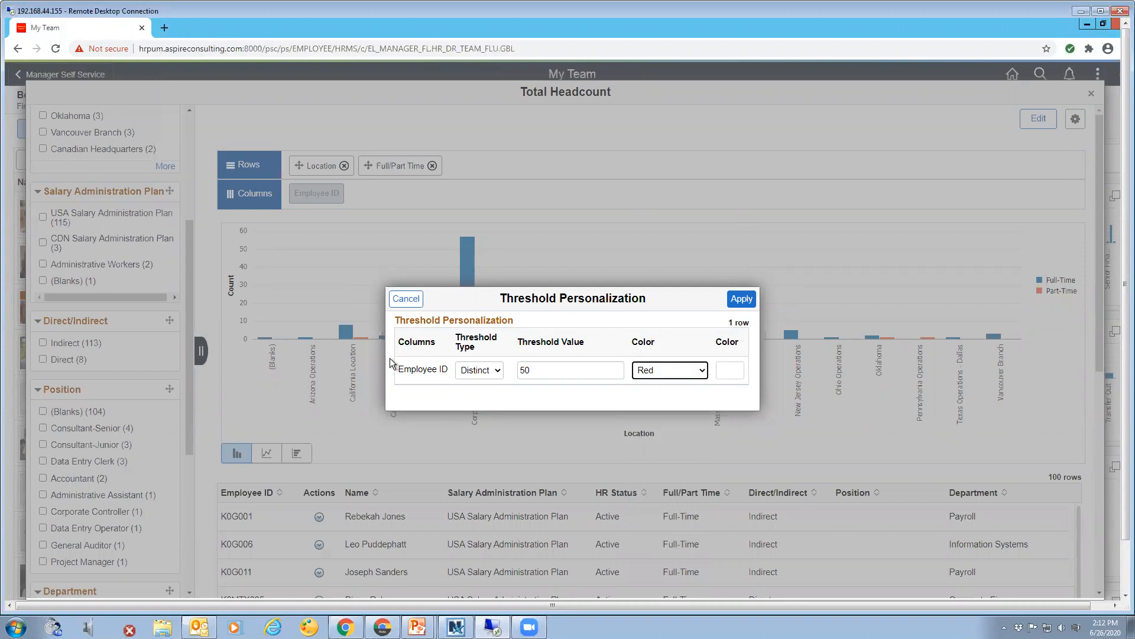
pyautogui.click(540, 374)
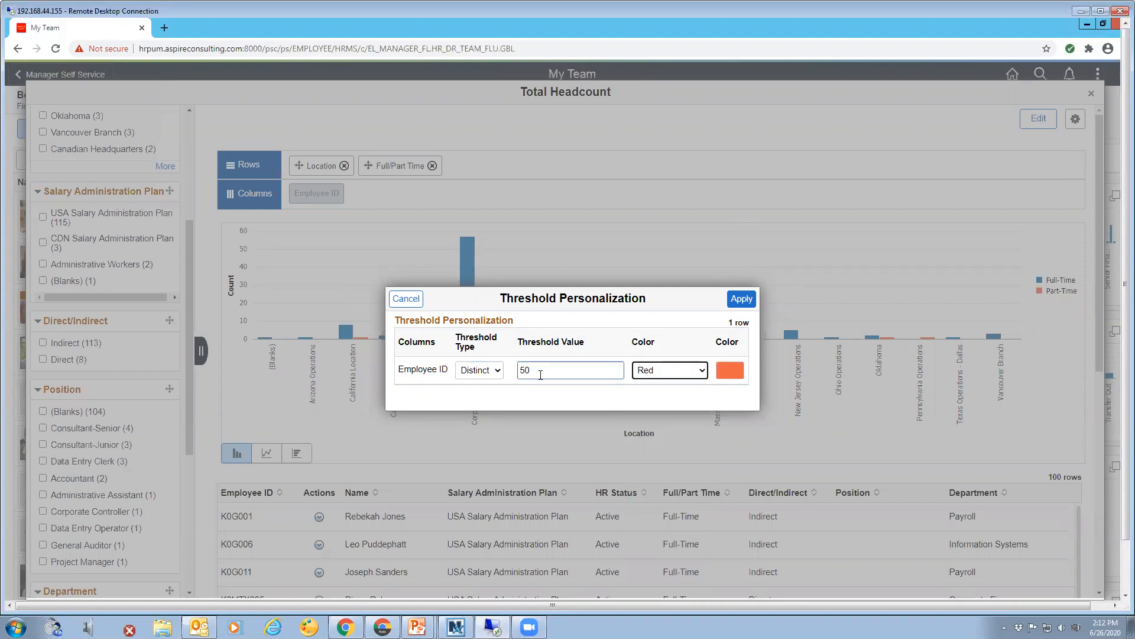
pyautogui.click(742, 300)
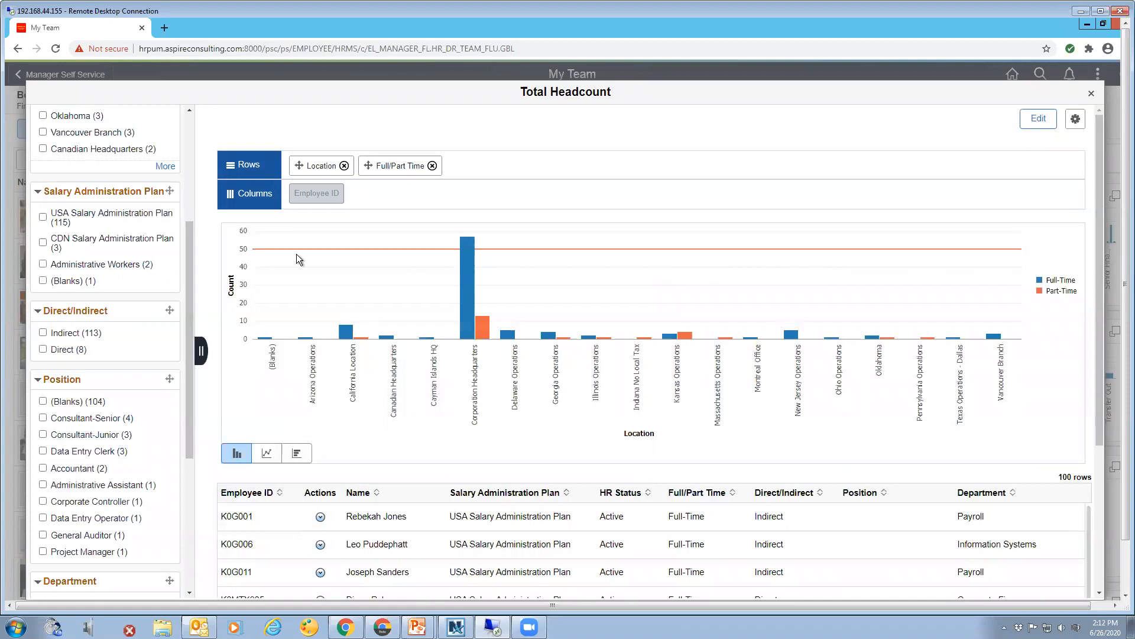
# Save the threshold personalization on the Total Headcount report.
pyautogui.moveTo(467, 245)
pyautogui.click(1076, 119)
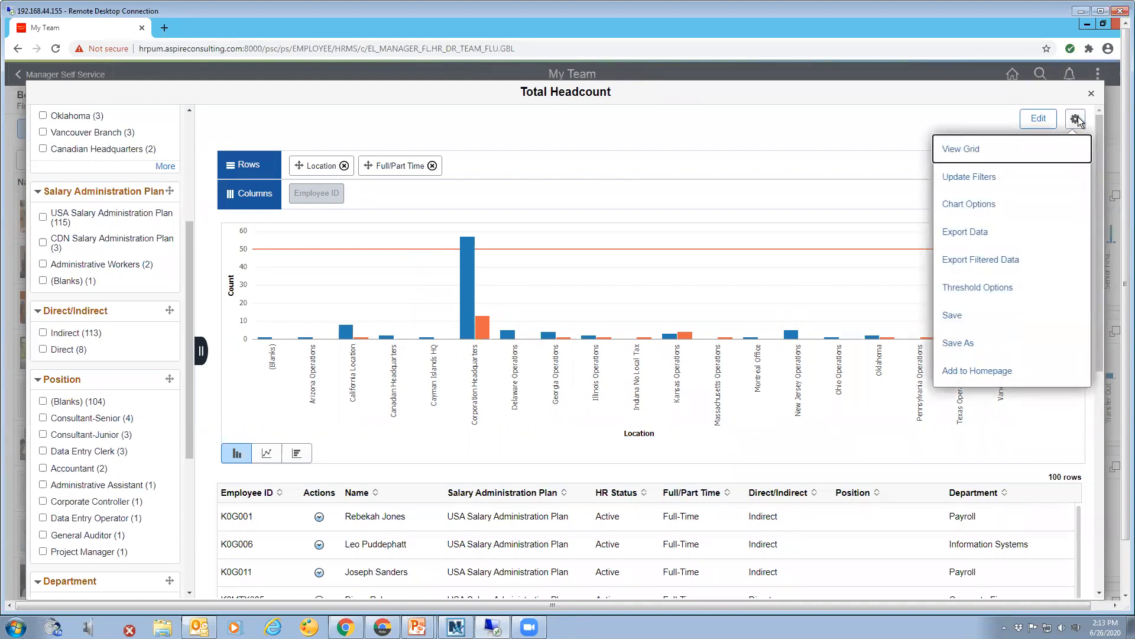
pyautogui.click(950, 316)
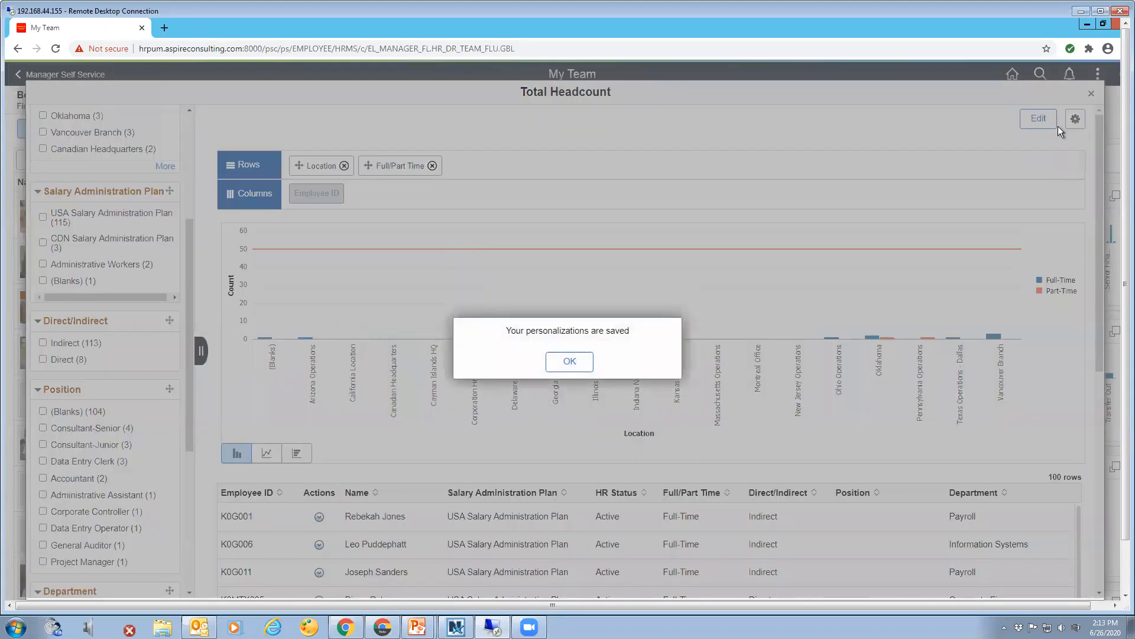
pyautogui.click(569, 362)
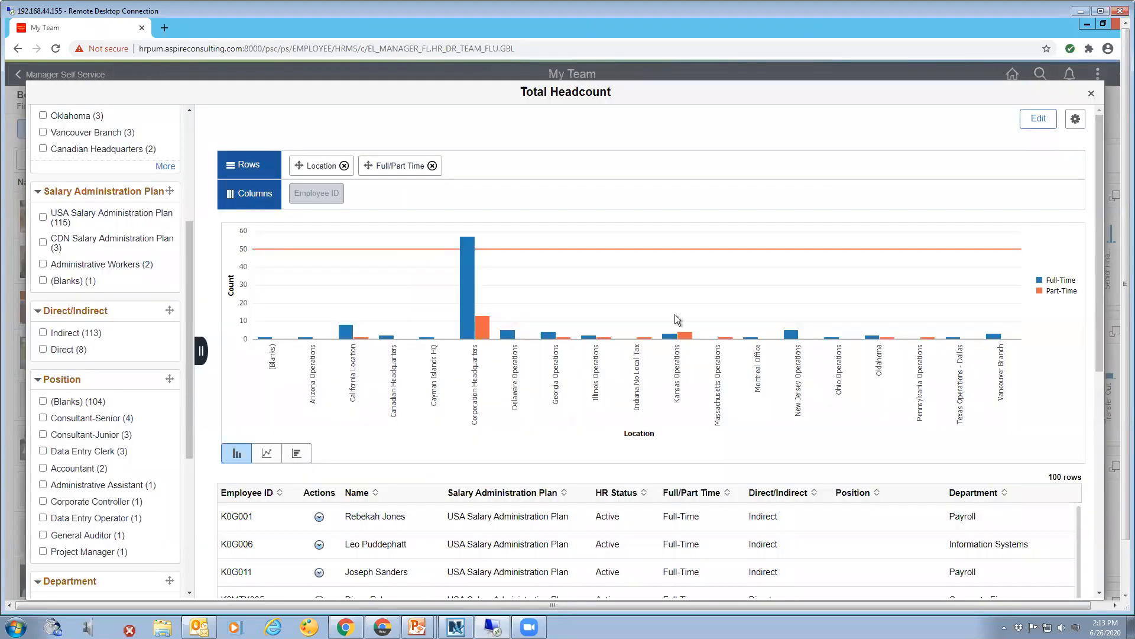
# Review the options available for the saved Total Headcount report and close it, returning to My Team.
pyautogui.click(1076, 119)
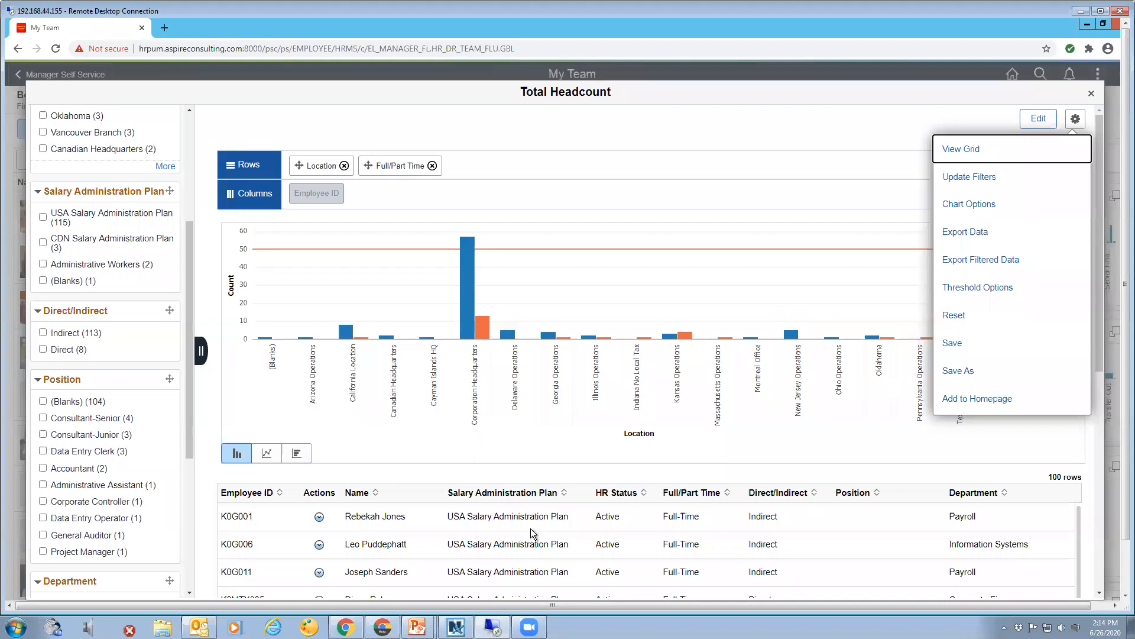
pyautogui.click(1093, 98)
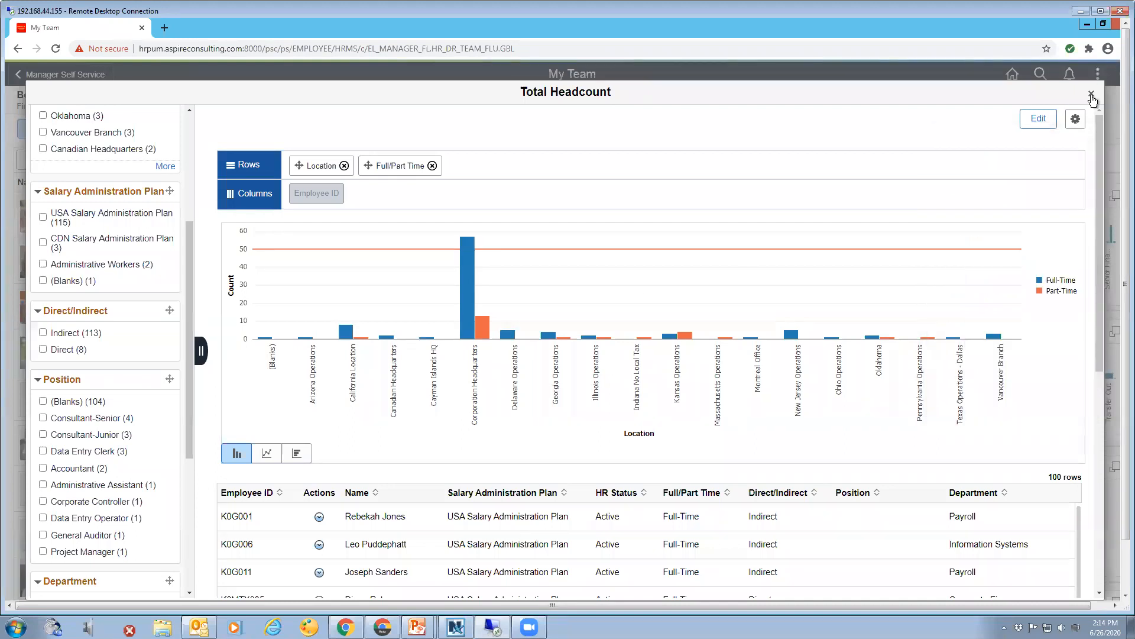
pyautogui.click(1091, 95)
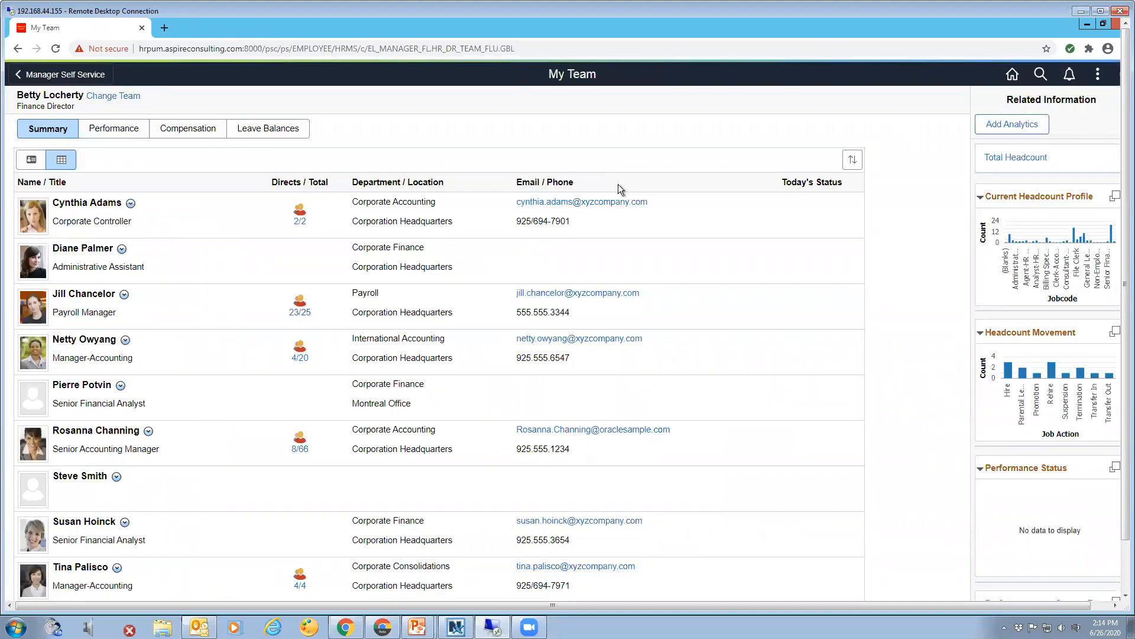
# Start a new analytics named Movement based on Headcount Movement - Manager, displayed as both a chart and a simple table.
pyautogui.click(1029, 126)
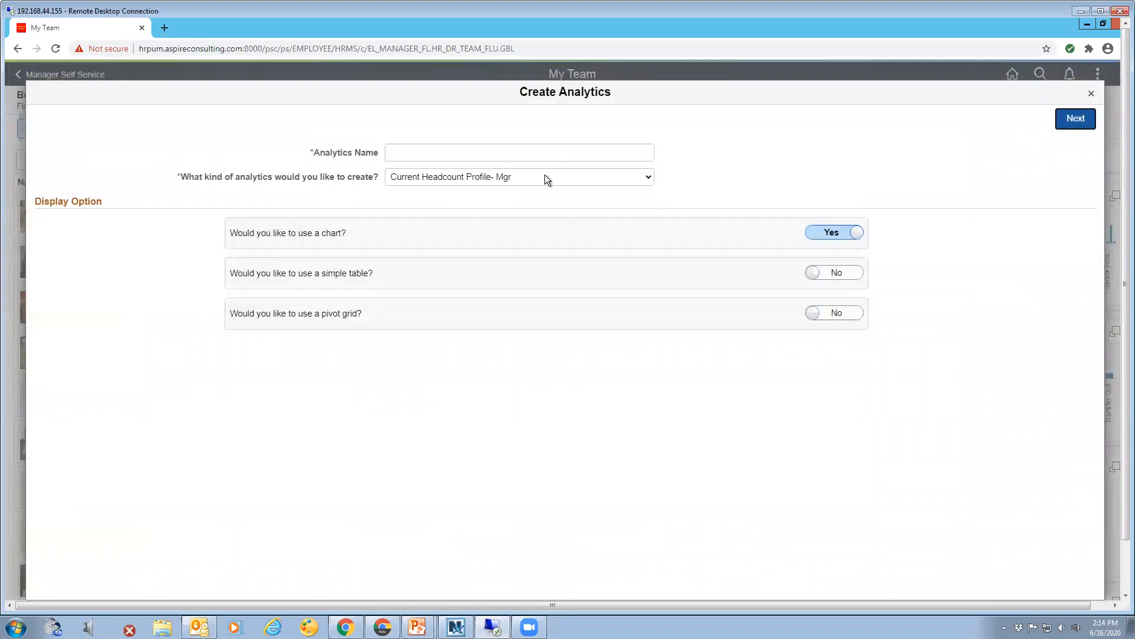
pyautogui.click(649, 180)
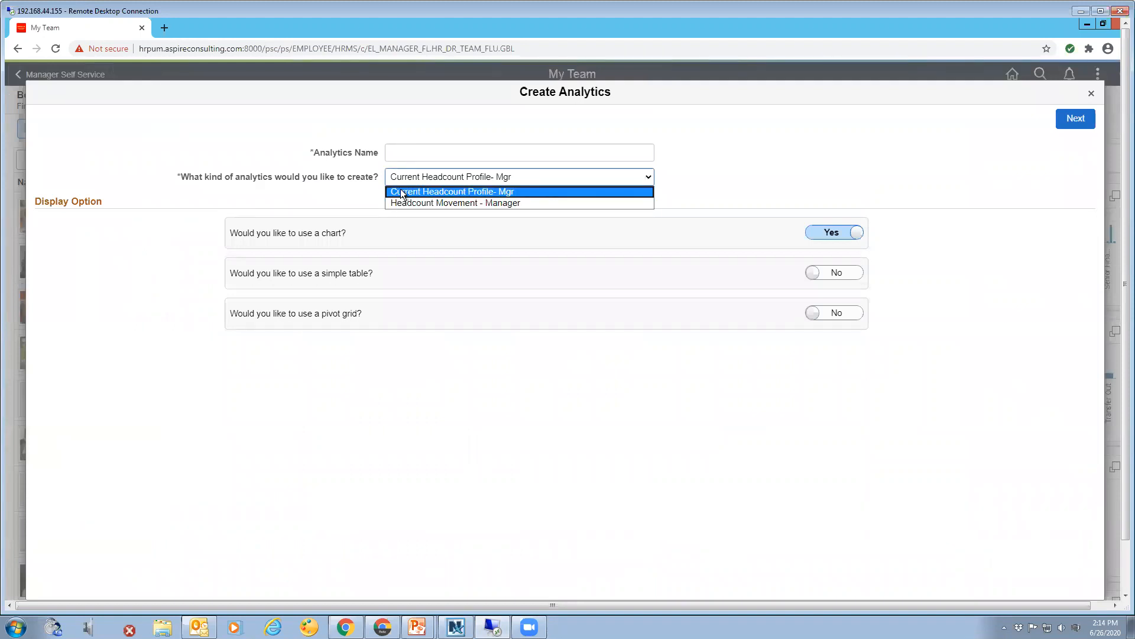
pyautogui.click(470, 202)
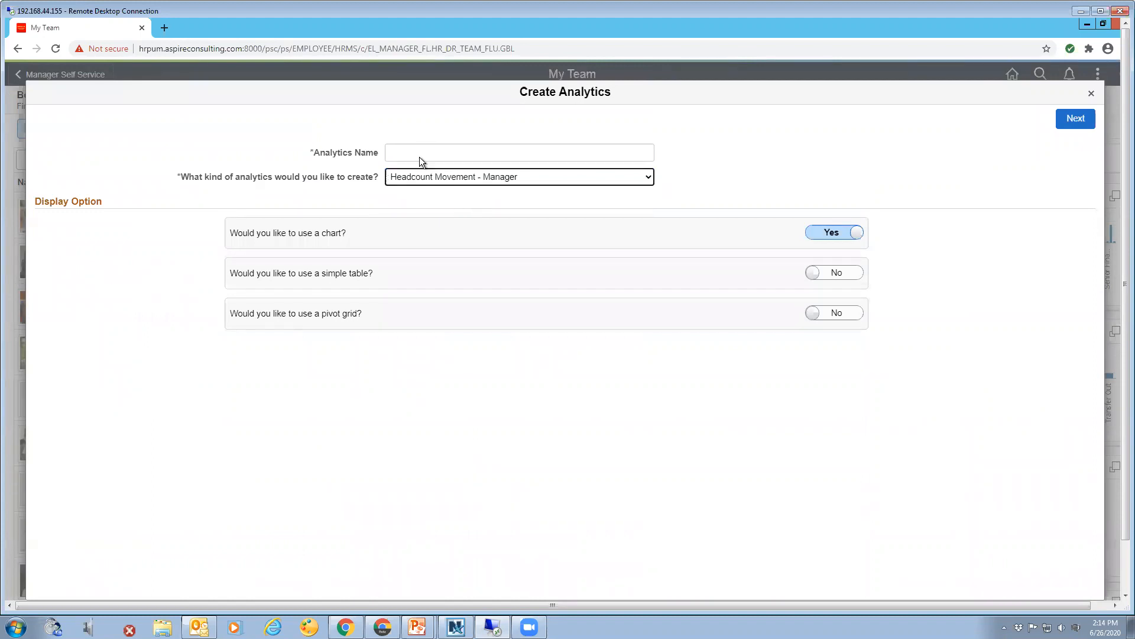
pyautogui.click(421, 157)
pyautogui.write('Movement')
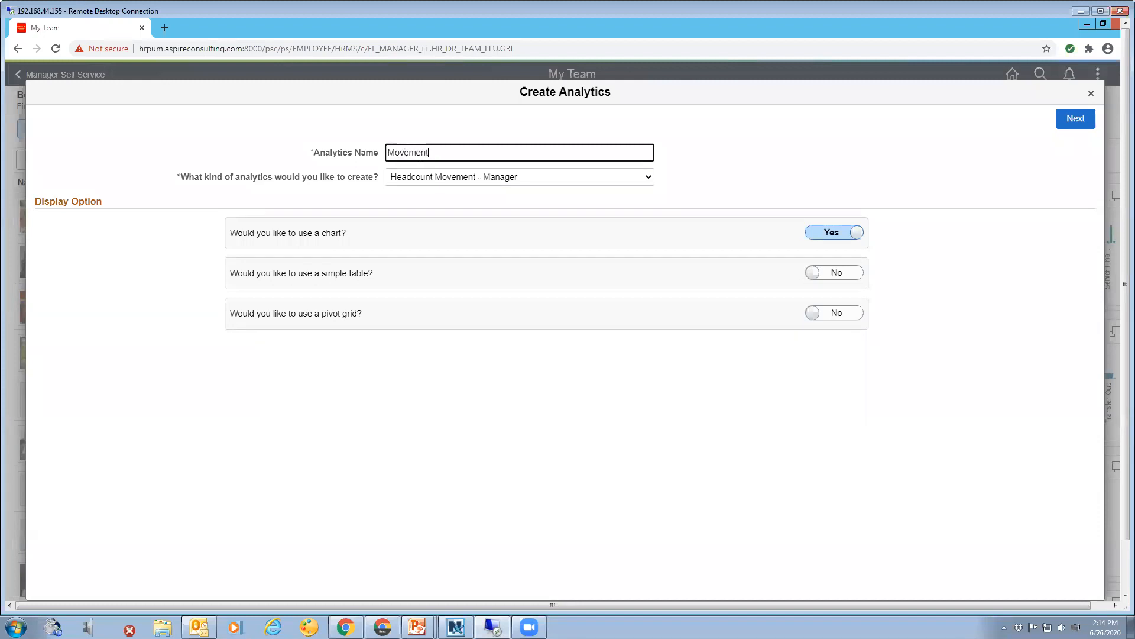
pyautogui.click(857, 276)
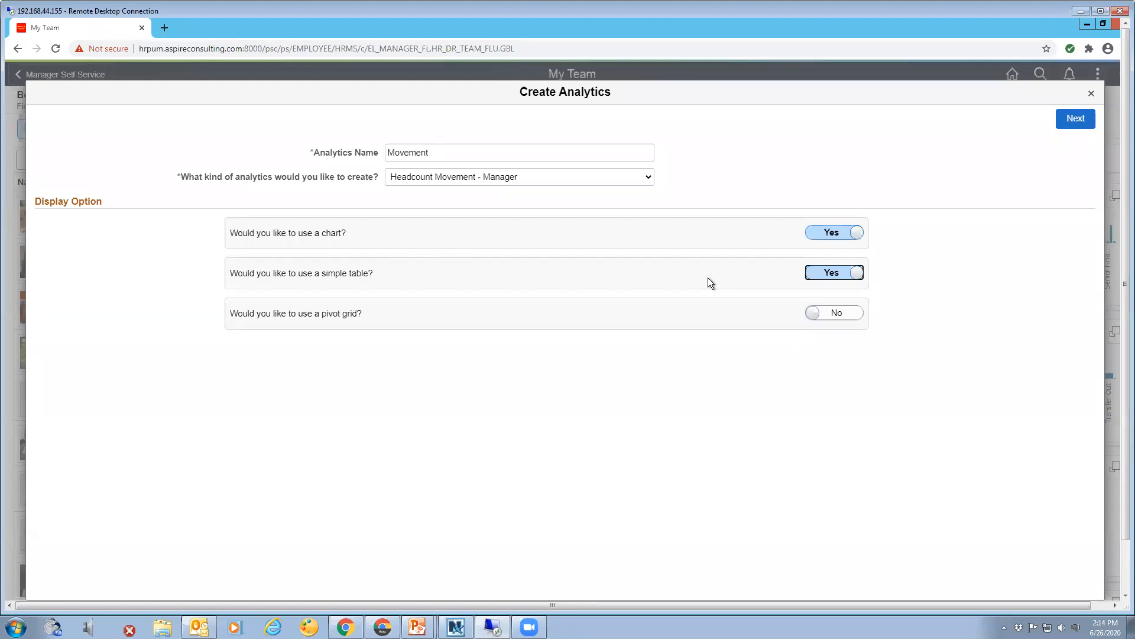
pyautogui.click(1076, 118)
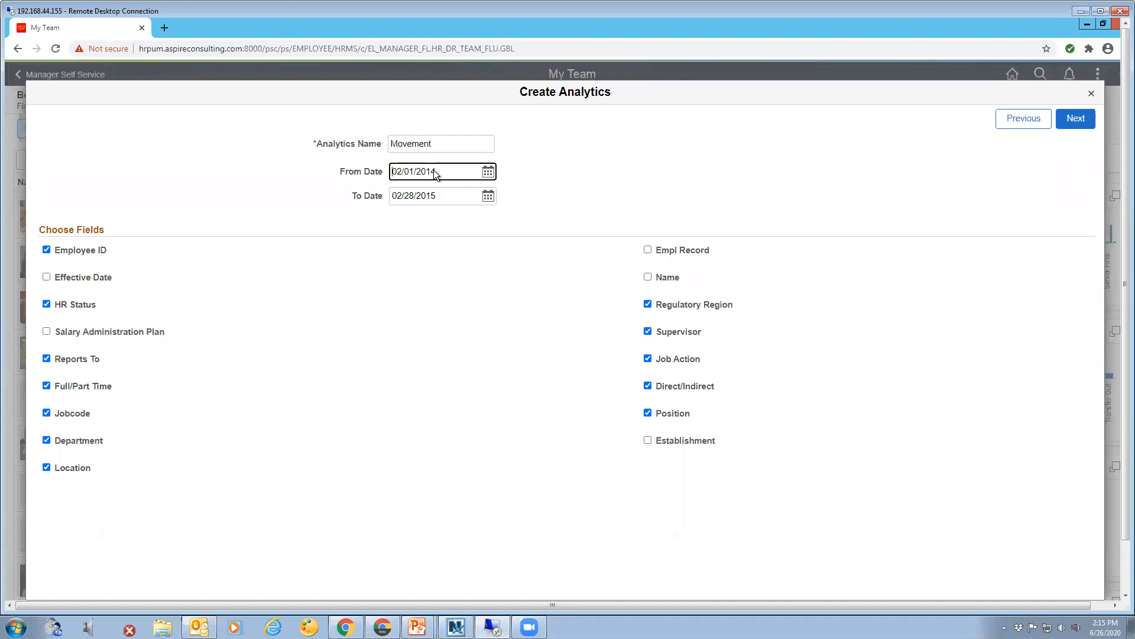
# Keep the 02/01/2014 to 02/28/2015 date range and the preselected fields, and generate the Movement chart with its detail table.
pyautogui.click(442, 201)
pyautogui.click(1084, 120)
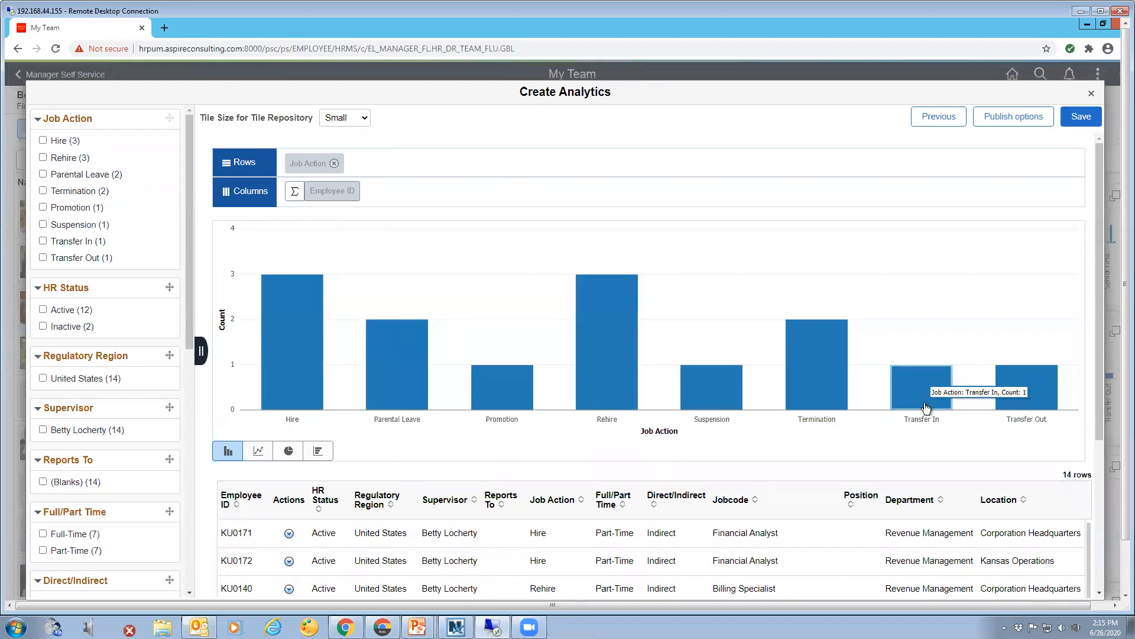
pyautogui.scroll(-2, 503, 314)
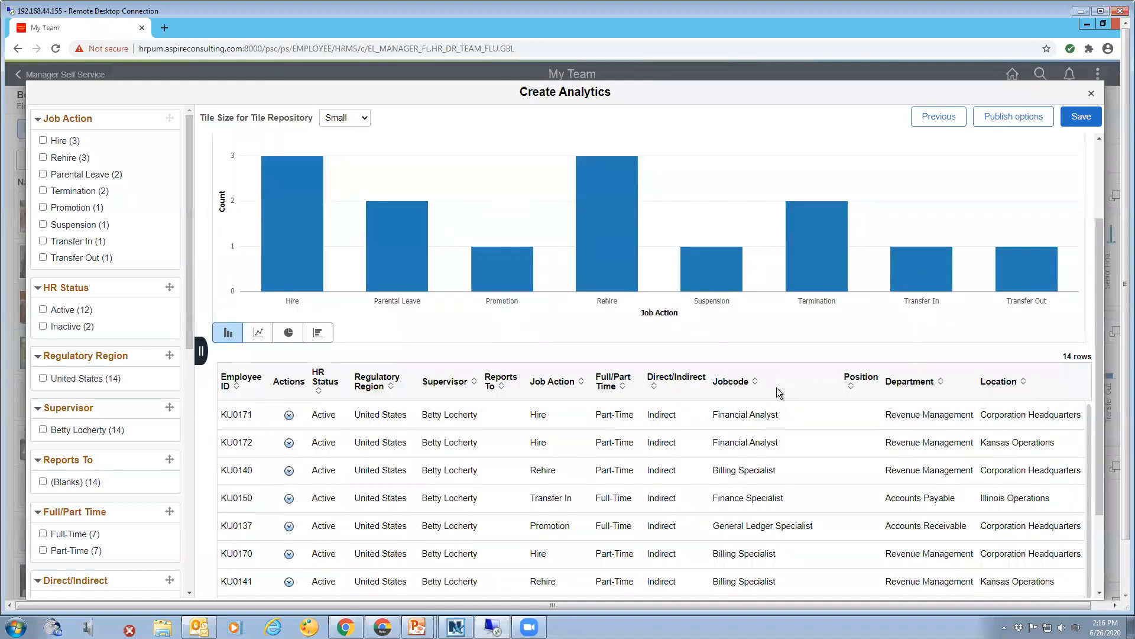
# Show the detail rows for the Rehire job action, followed by those for Hire.
pyautogui.moveTo(585, 223)
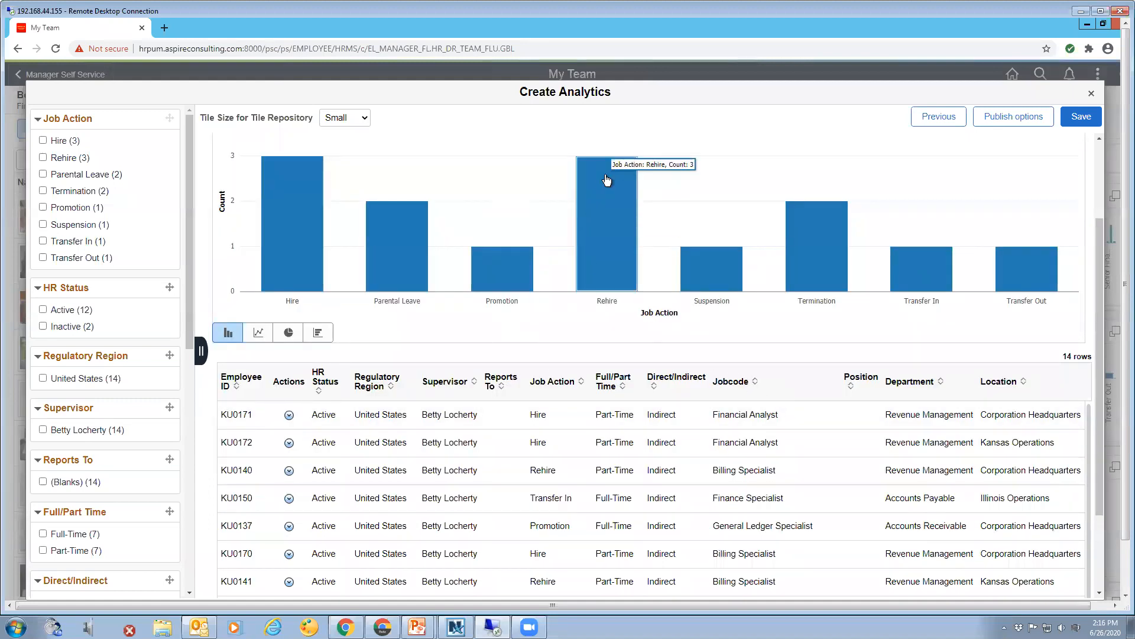
pyautogui.click(607, 179)
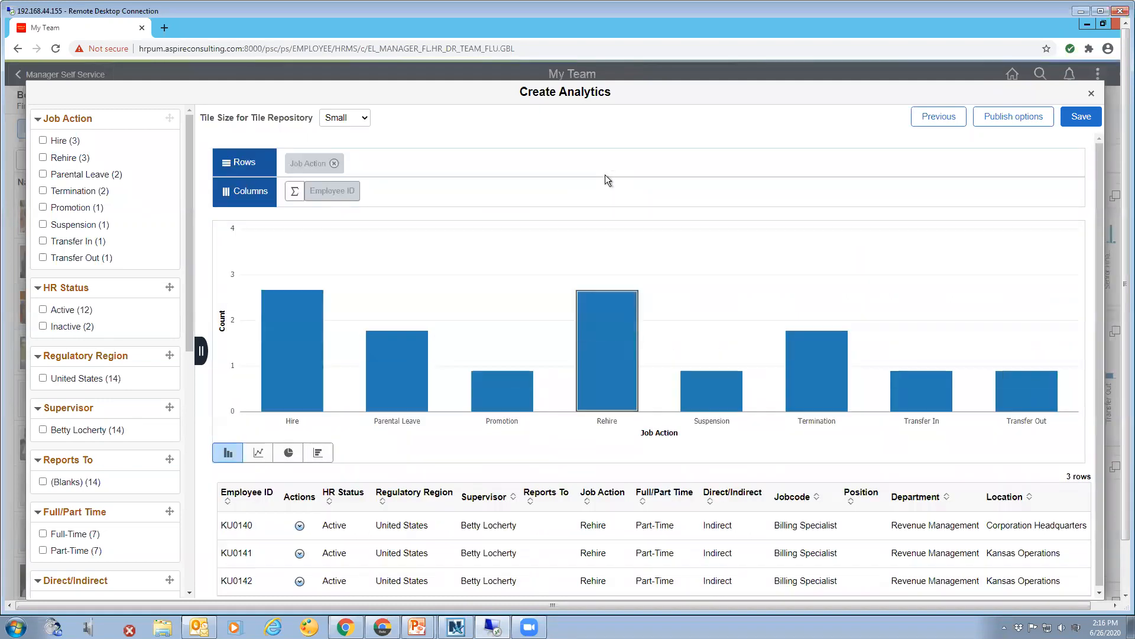
pyautogui.moveTo(620, 294)
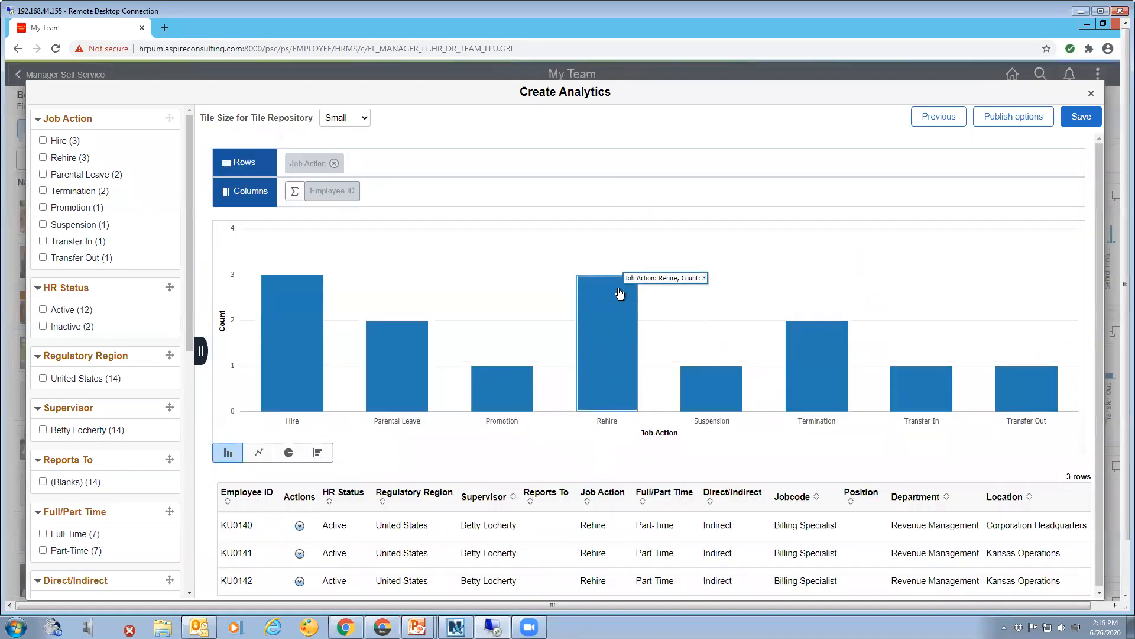
pyautogui.scroll(-1, 638, 560)
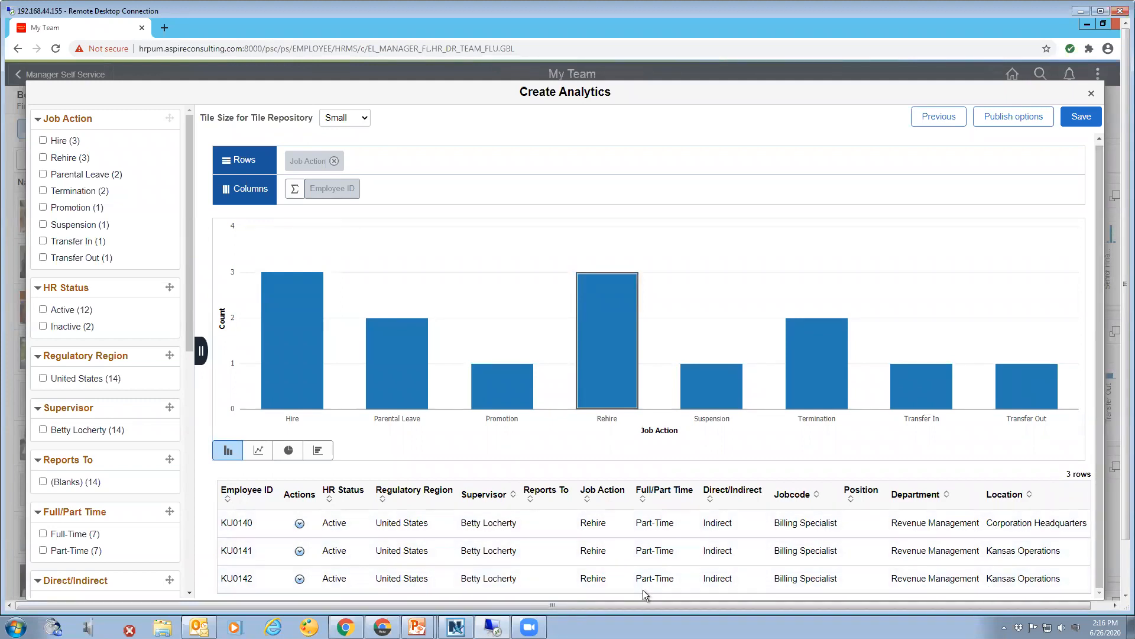
pyautogui.click(285, 294)
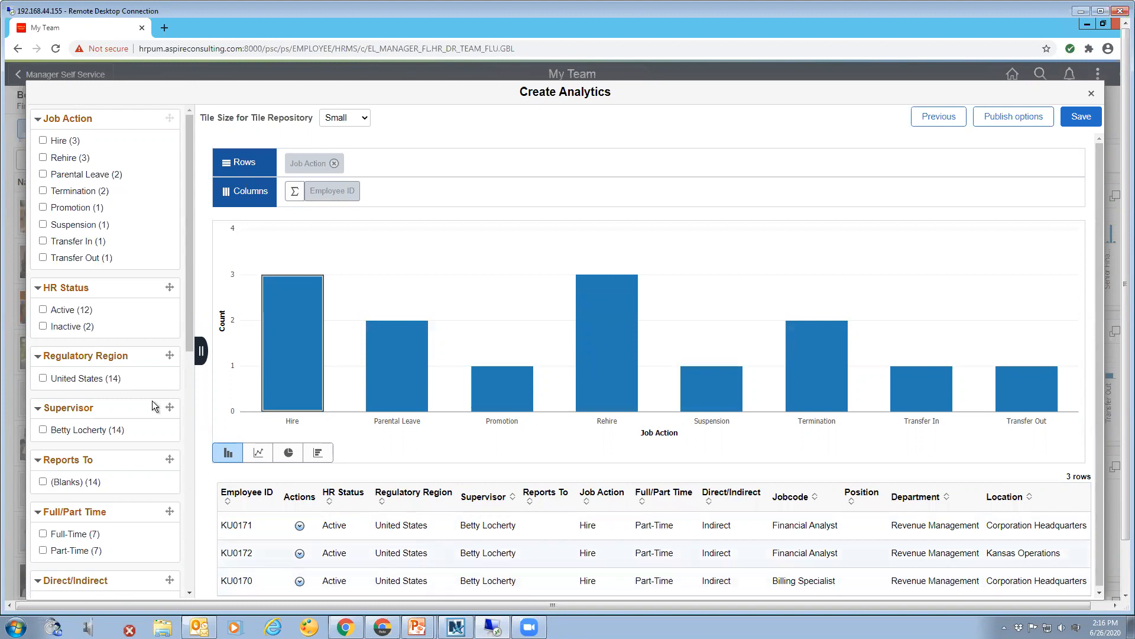
# Add Department to the chart rows after Job Action.
pyautogui.scroll(-1, 190, 355)
pyautogui.moveTo(189, 353); pyautogui.dragTo(179, 513)
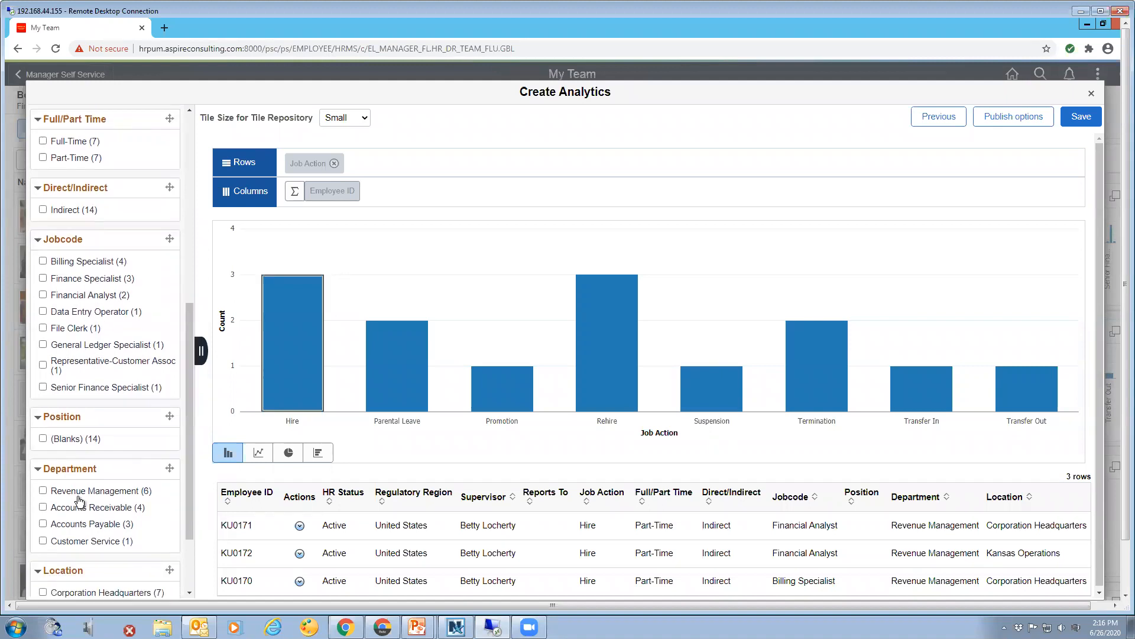
pyautogui.moveTo(187, 442); pyautogui.dragTo(180, 501)
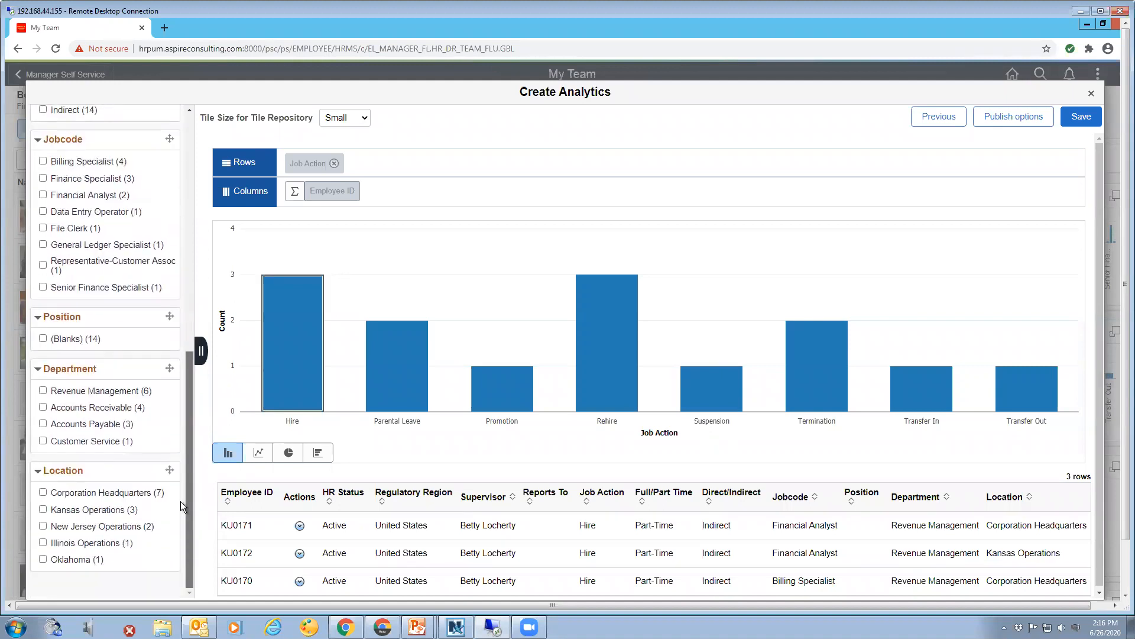
pyautogui.moveTo(83, 372); pyautogui.dragTo(383, 167)
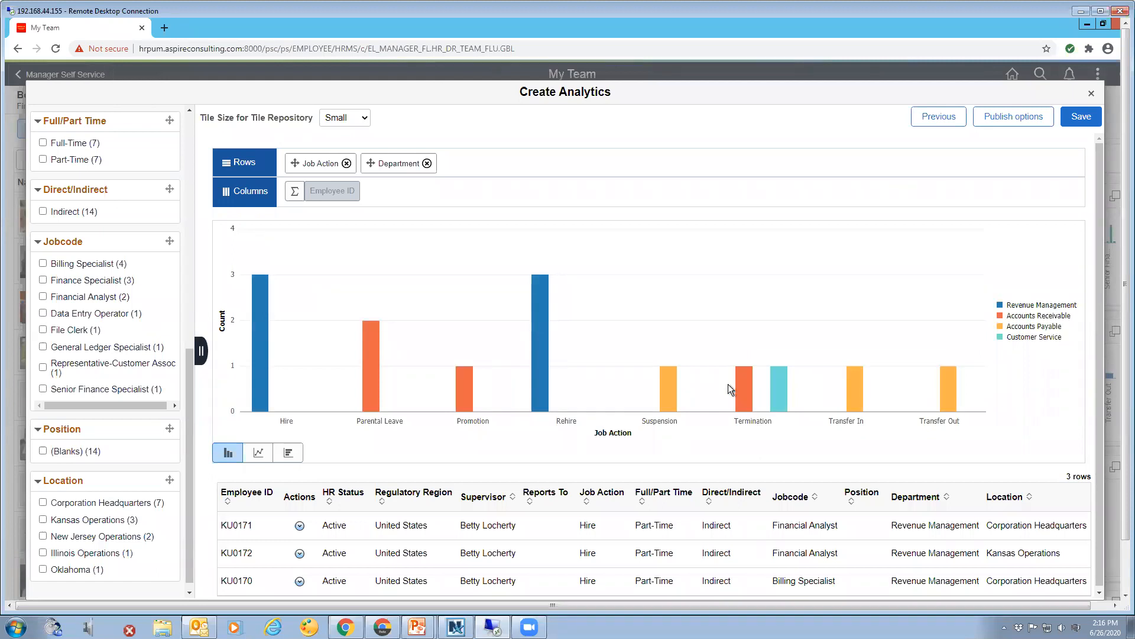
# Show the Job and Personal Information actions available for the first employee in the Hire detail table.
pyautogui.moveTo(260, 407)
pyautogui.scroll(-1, 584, 321)
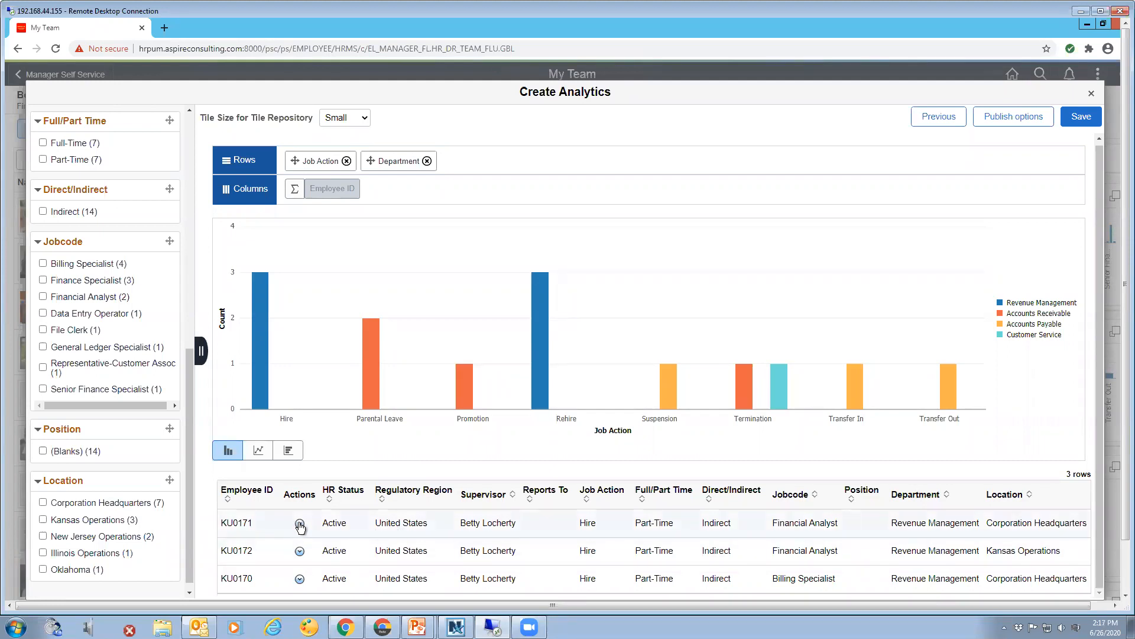
pyautogui.click(300, 525)
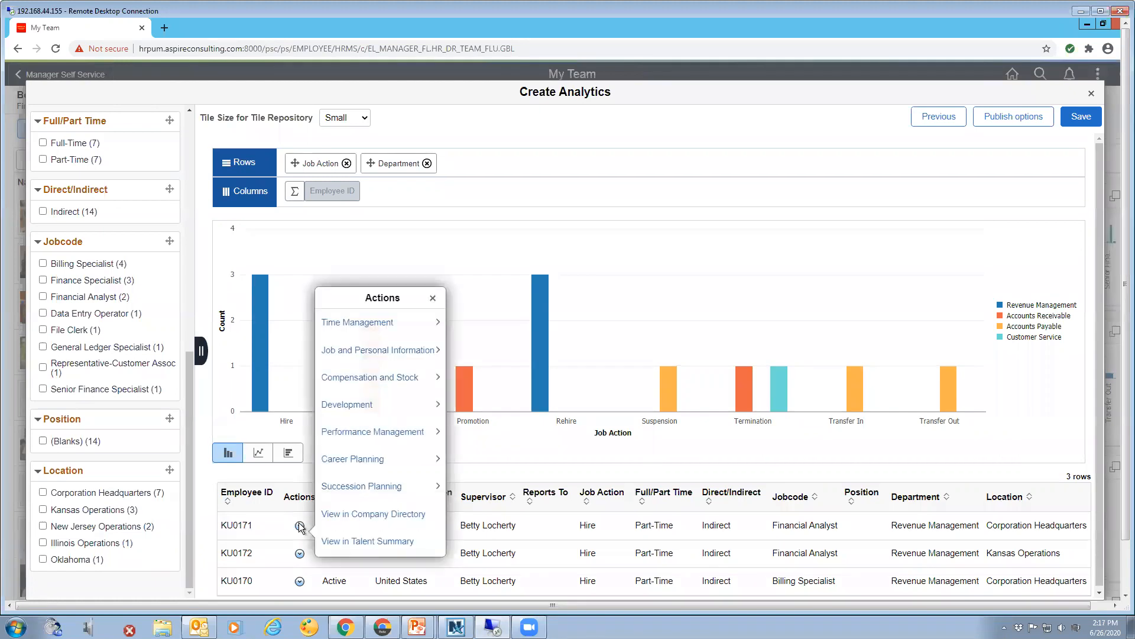
pyautogui.click(364, 352)
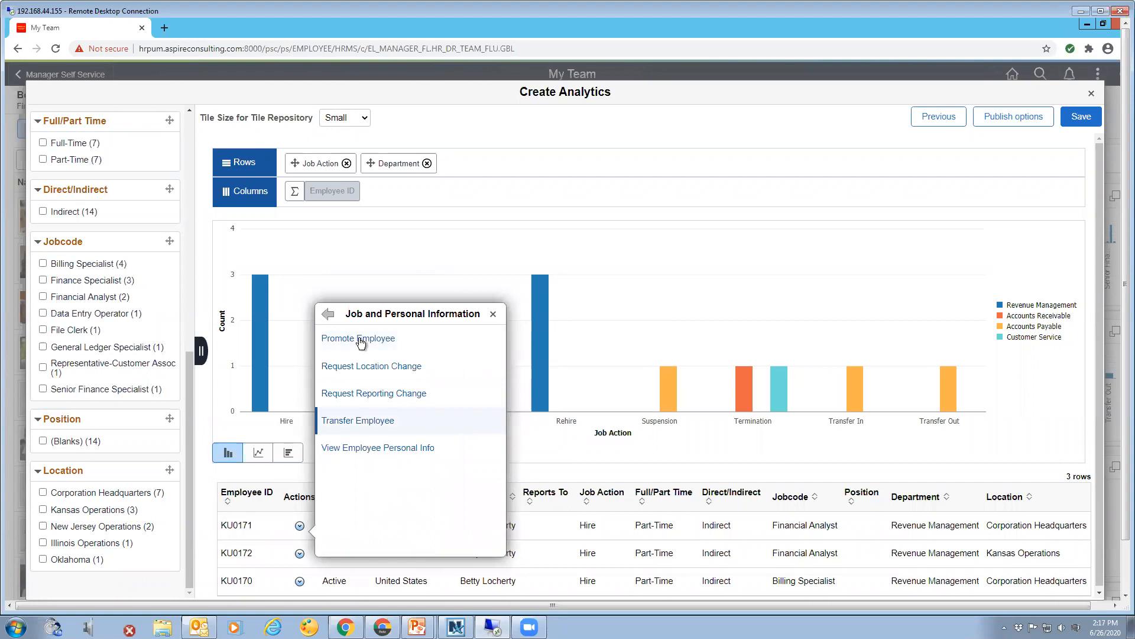
# Dismiss the employee actions, save the Movement analytics and close its creation window.
pyautogui.click(493, 314)
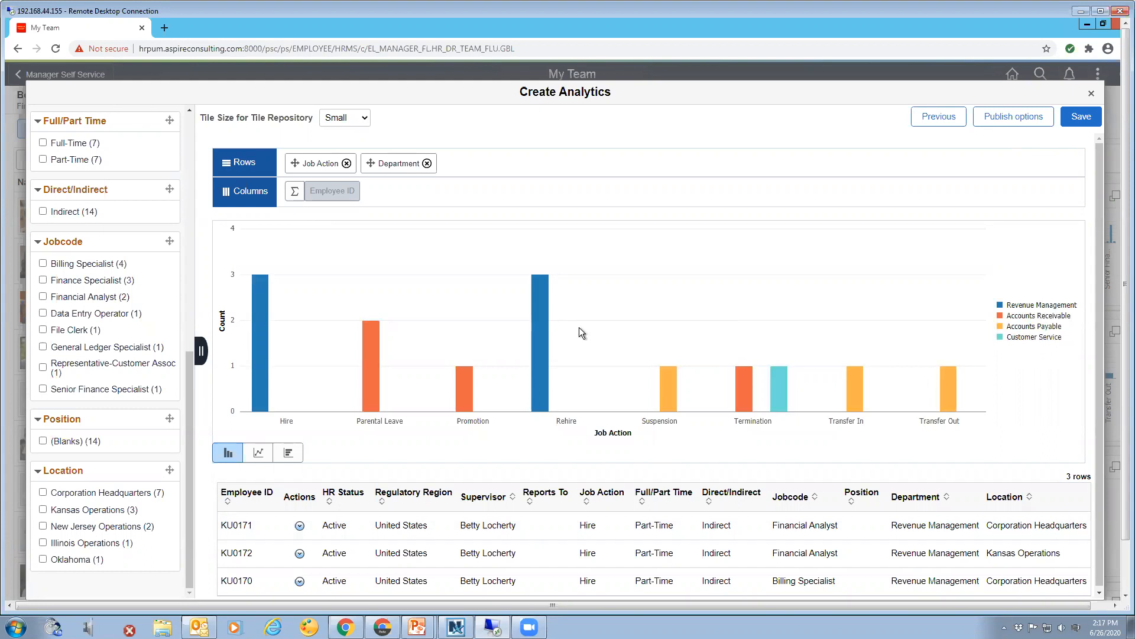
pyautogui.click(1079, 117)
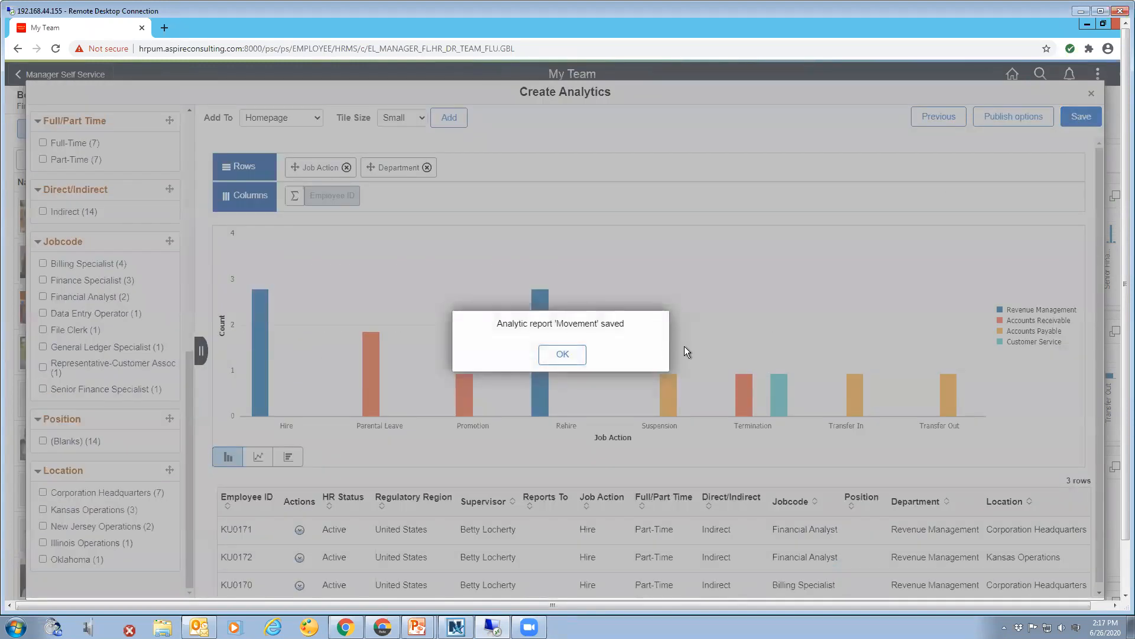
pyautogui.click(571, 357)
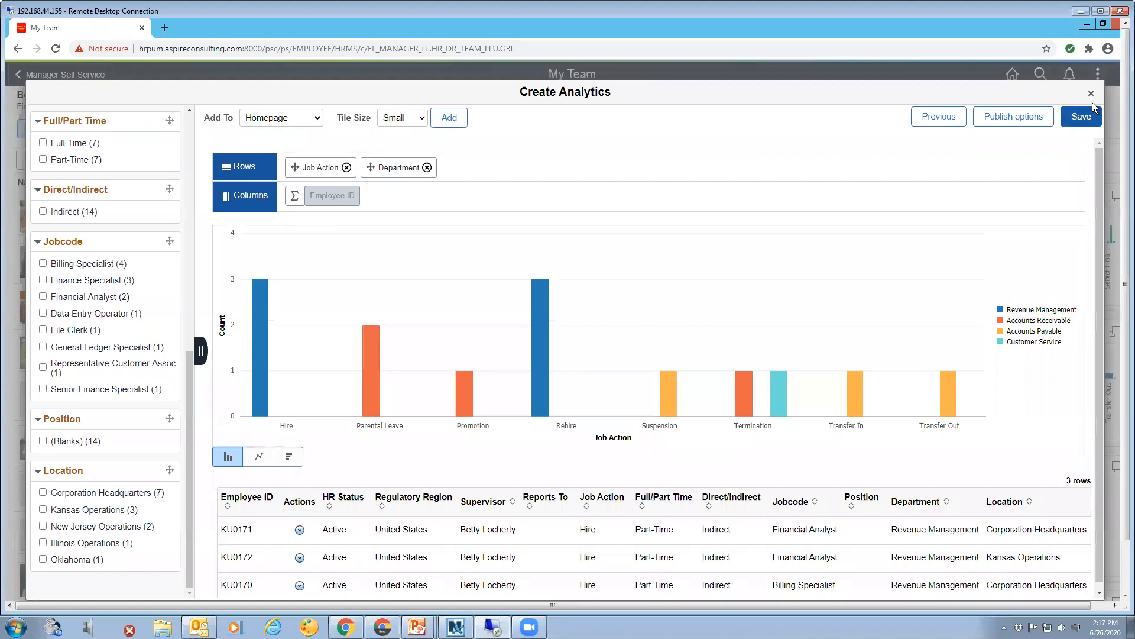
pyautogui.click(1091, 95)
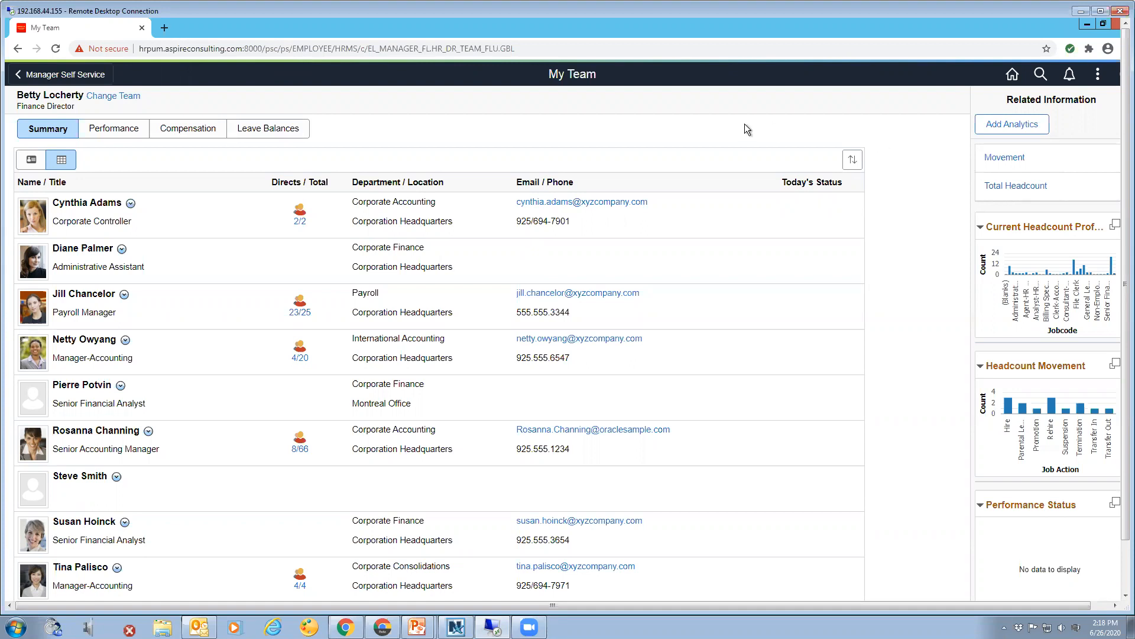
# Go from My Team to the Workforce Analytics homepage.
pyautogui.click(1011, 75)
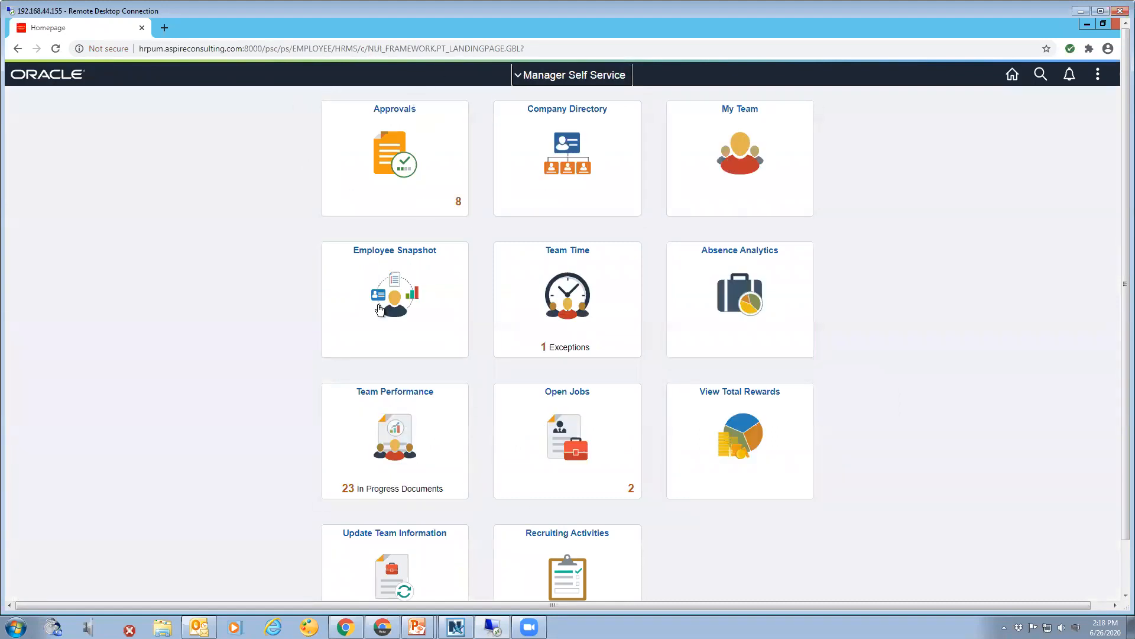
pyautogui.click(526, 73)
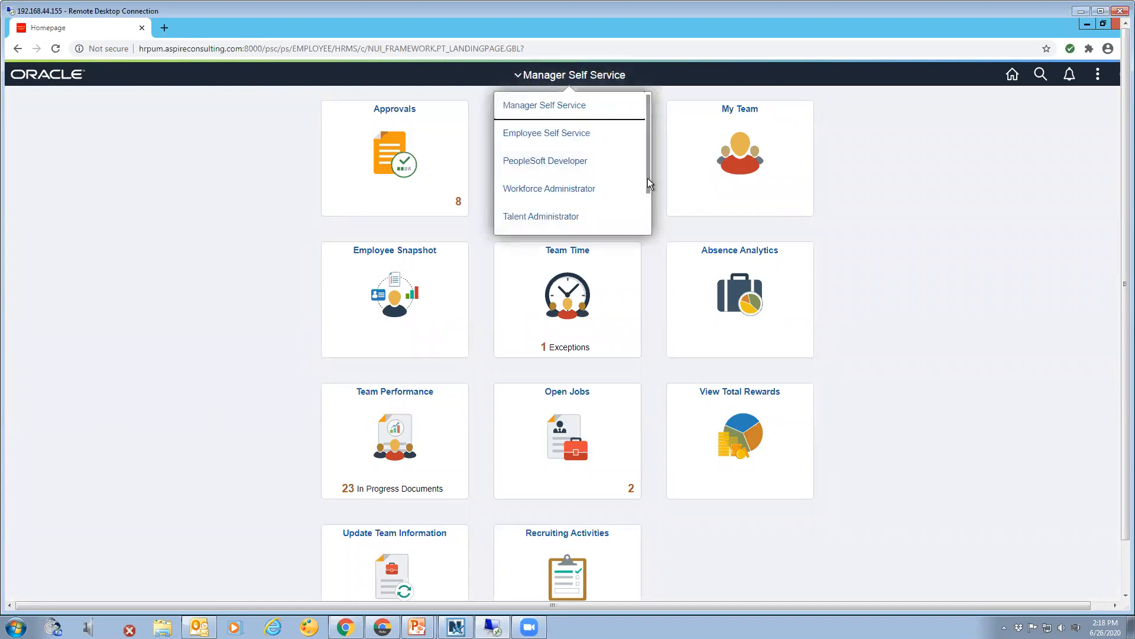
pyautogui.moveTo(648, 178); pyautogui.dragTo(638, 236)
pyautogui.click(540, 220)
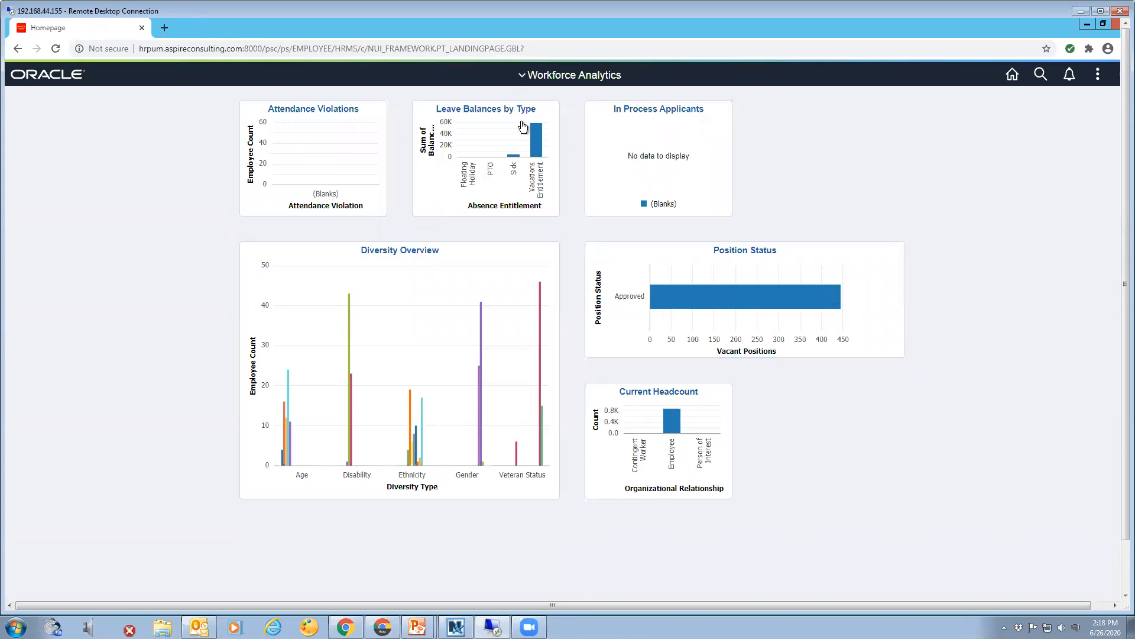
# Personalize the Workforce Analytics homepage by adding the Workforce Turnover tile from the Analytics category.
pyautogui.click(1098, 75)
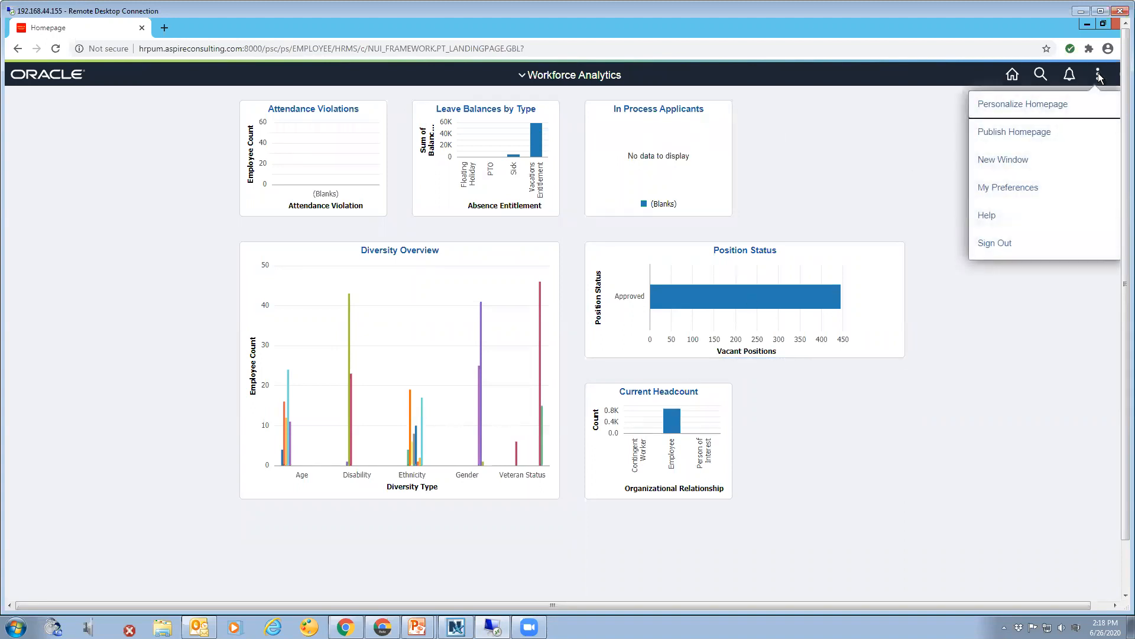
pyautogui.click(1006, 104)
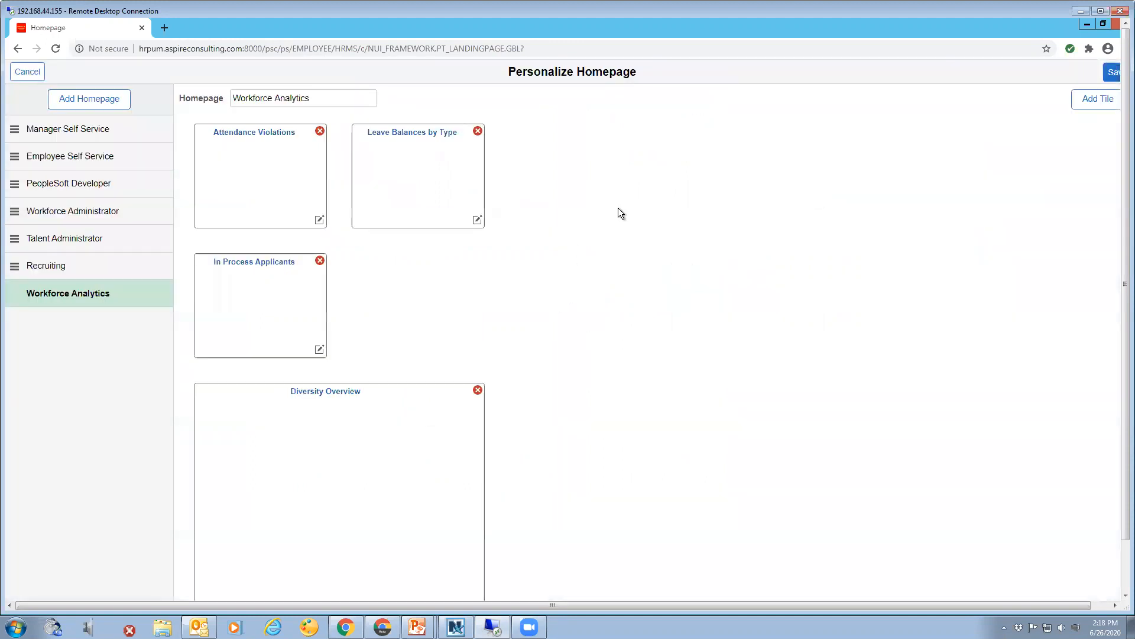
pyautogui.click(235, 102)
pyautogui.moveTo(1124, 359); pyautogui.dragTo(1117, 292)
pyautogui.click(1091, 100)
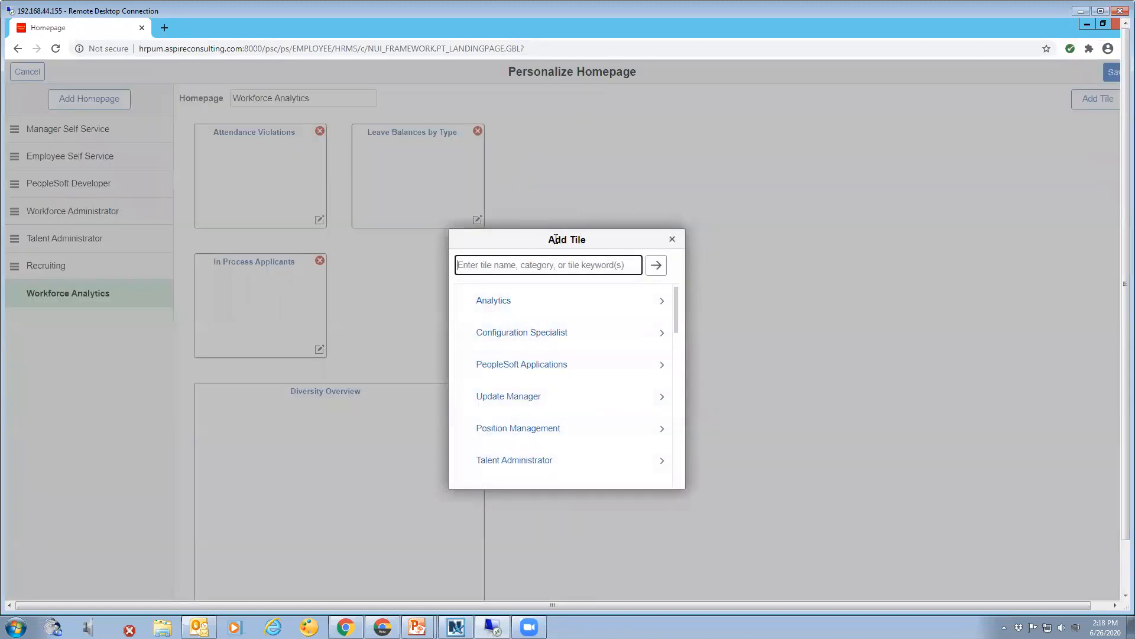
pyautogui.click(496, 303)
pyautogui.moveTo(676, 331); pyautogui.dragTo(679, 478)
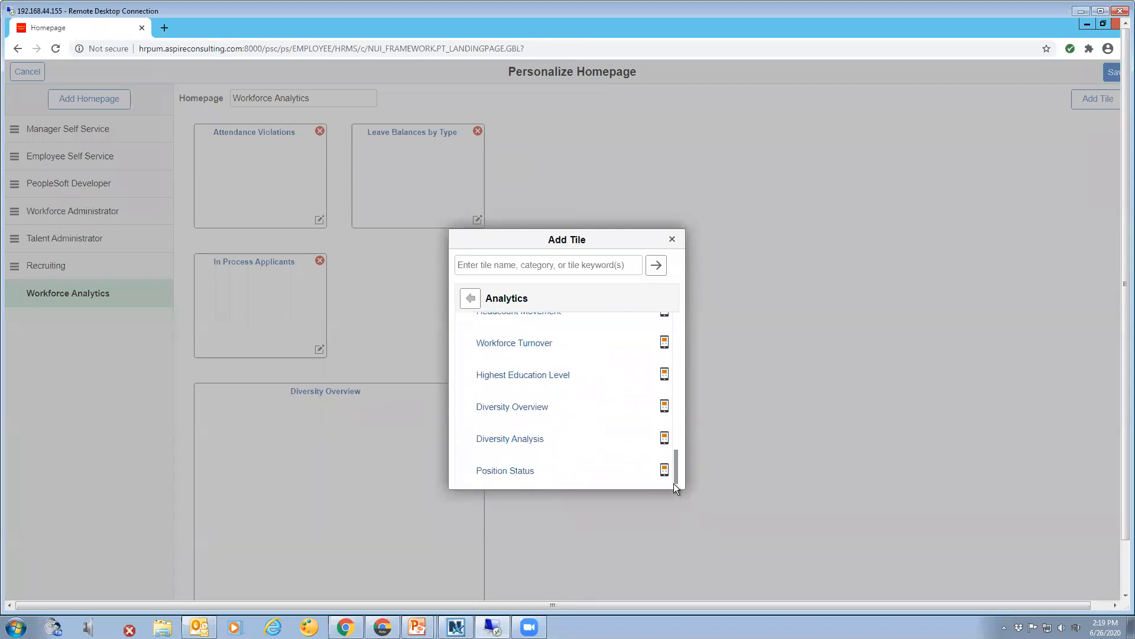
pyautogui.click(507, 345)
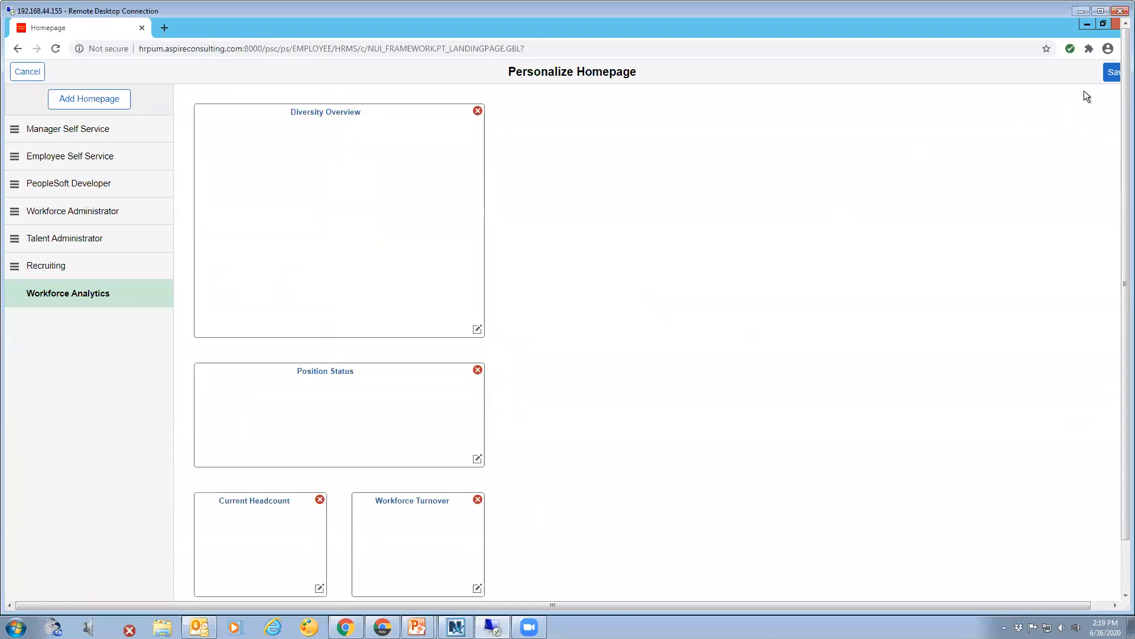
# Add the Performance vs. Compa-Ratio tile from the Analytics category and save the personalized homepage.
pyautogui.scroll(5, 928, 136)
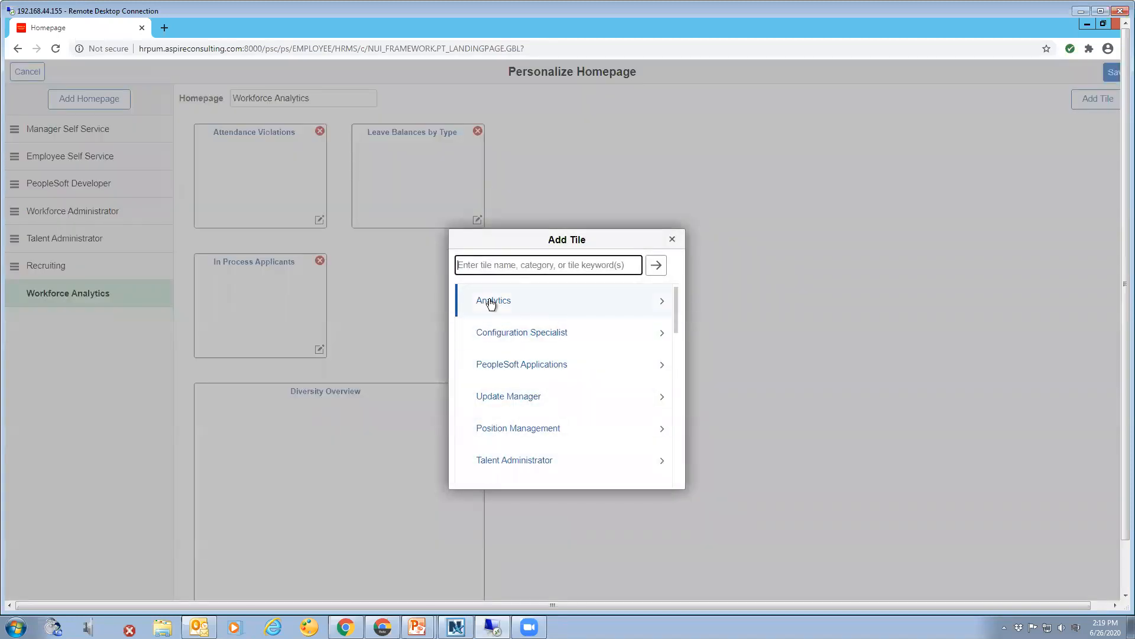
pyautogui.click(493, 300)
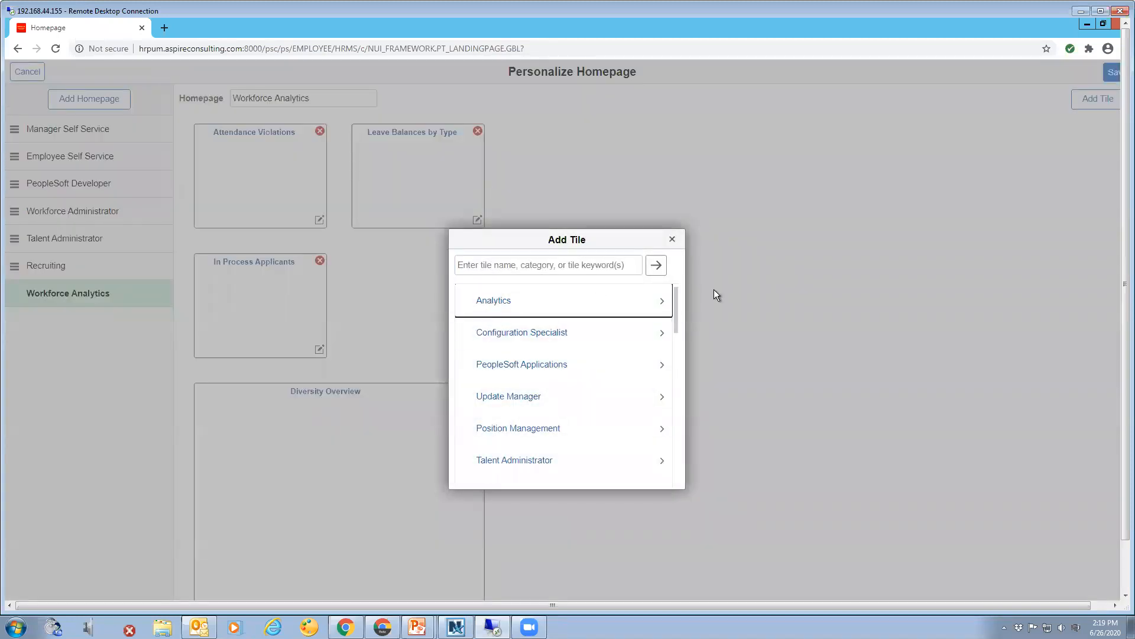
pyautogui.moveTo(676, 328); pyautogui.dragTo(669, 437)
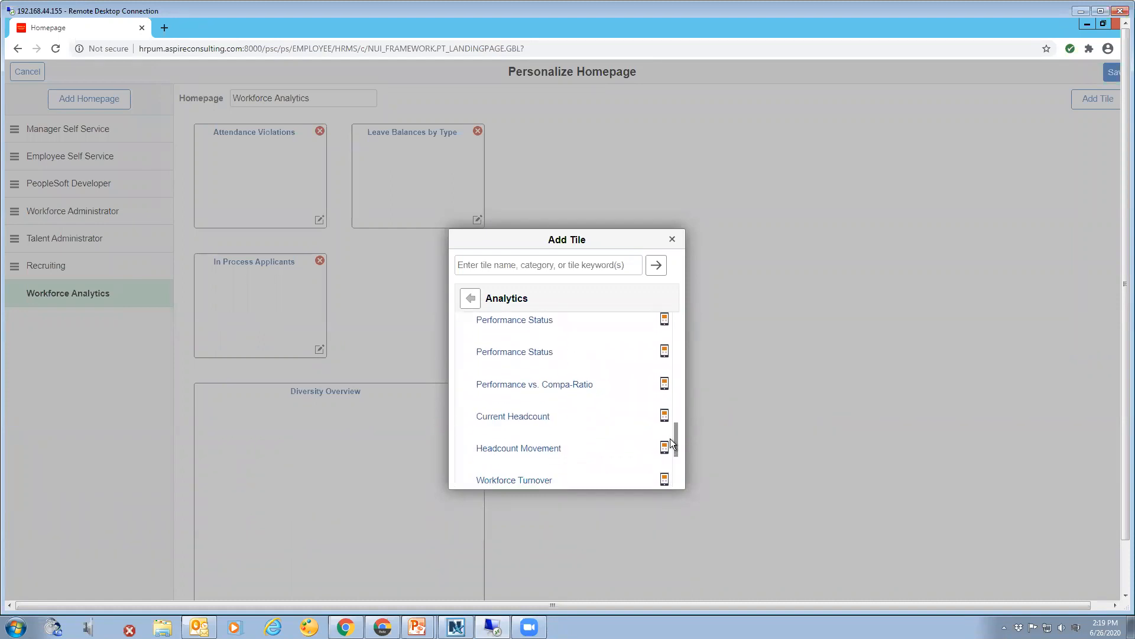
pyautogui.click(514, 376)
pyautogui.scroll(-7, 786, 298)
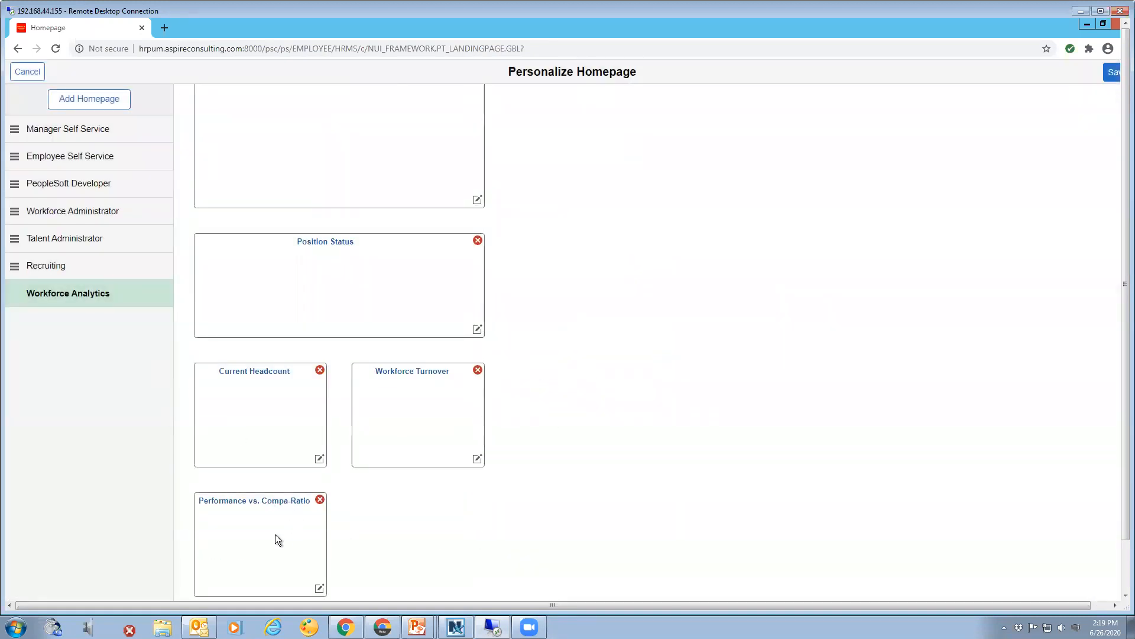
pyautogui.scroll(2, 537, 248)
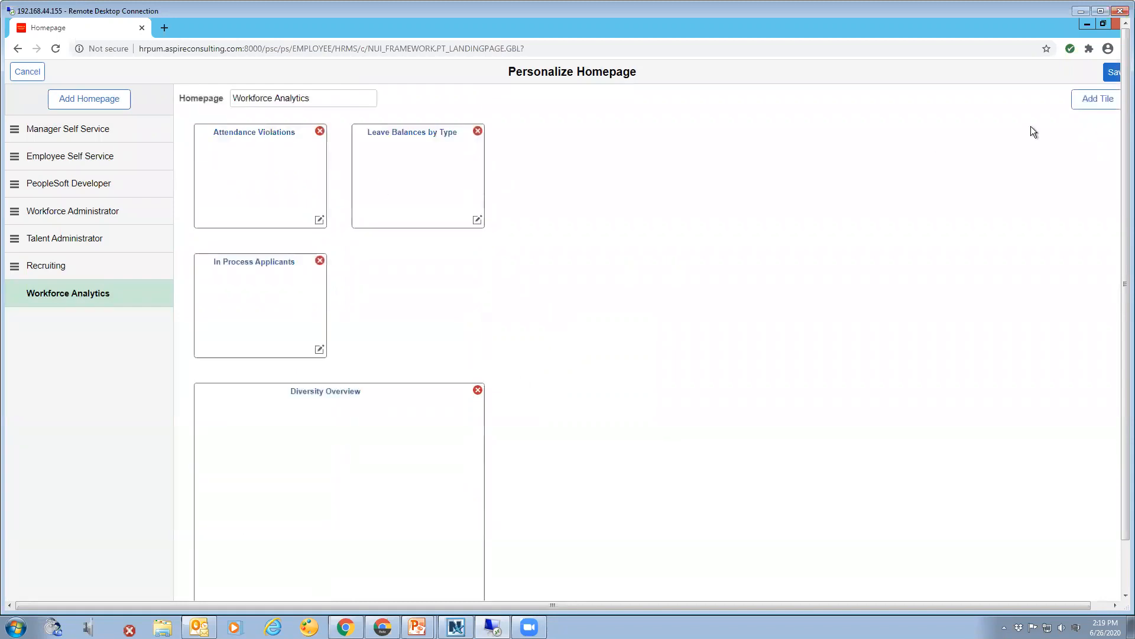
pyautogui.click(1111, 72)
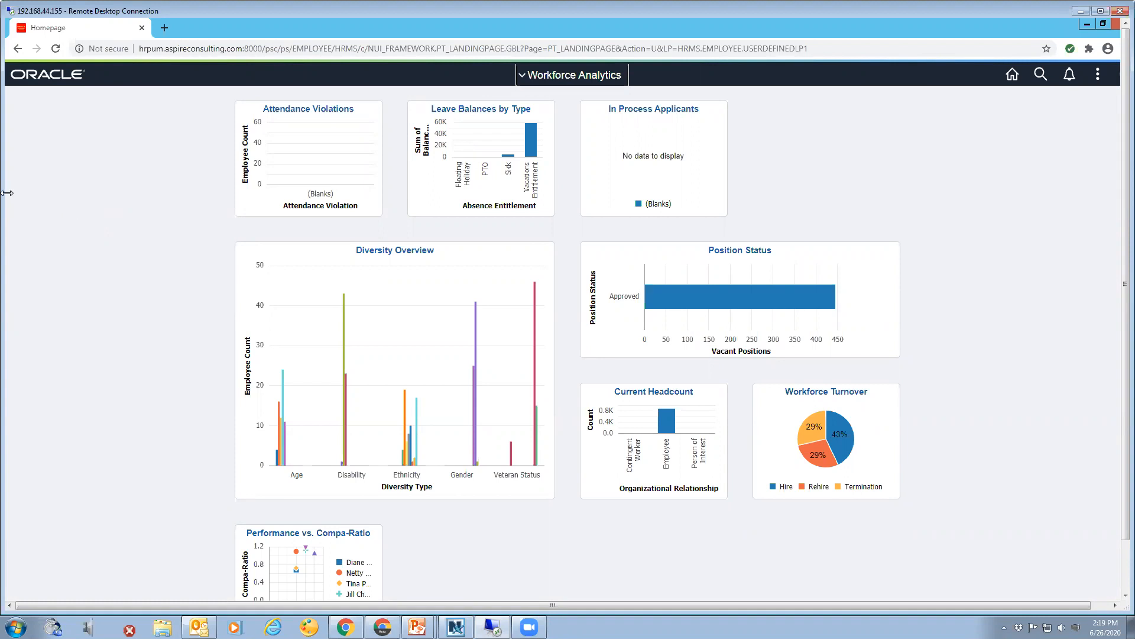
pyautogui.scroll(-1, 16, 192)
pyautogui.scroll(1, 16, 190)
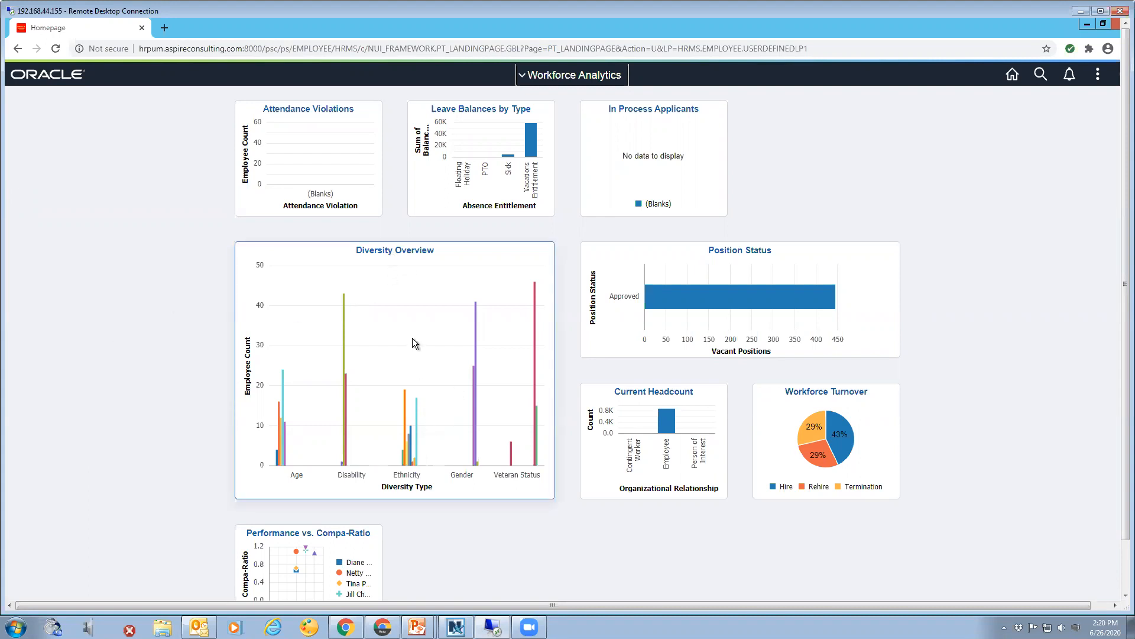
# Open the Diversity Overview analytics and replace Diversity Type with Company in the chart rows.
pyautogui.click(394, 252)
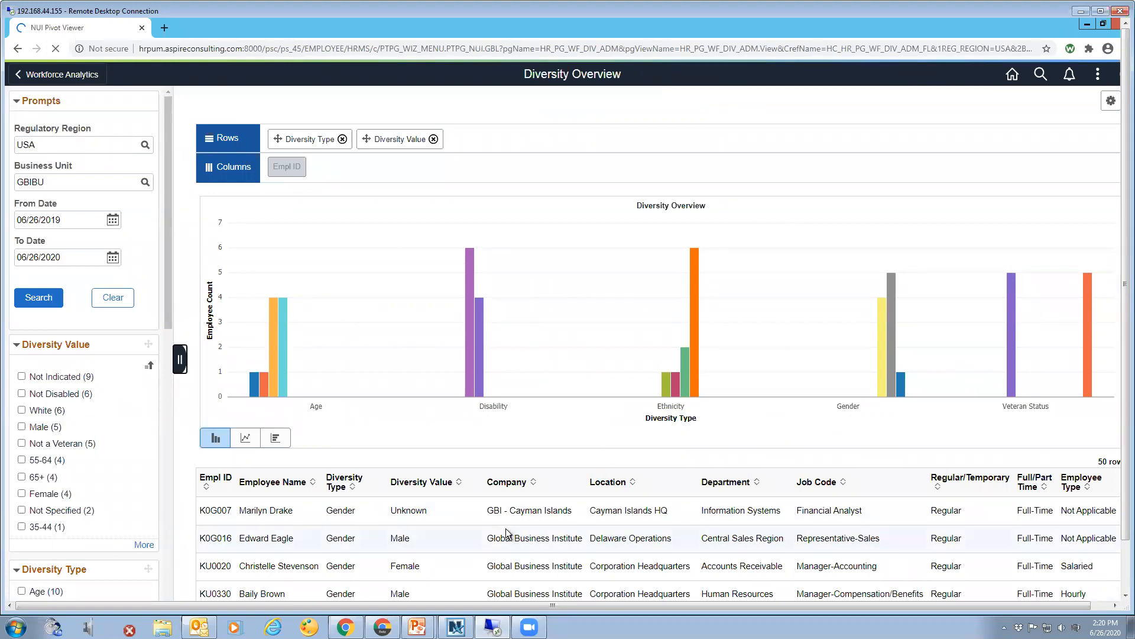
pyautogui.scroll(-3, 506, 532)
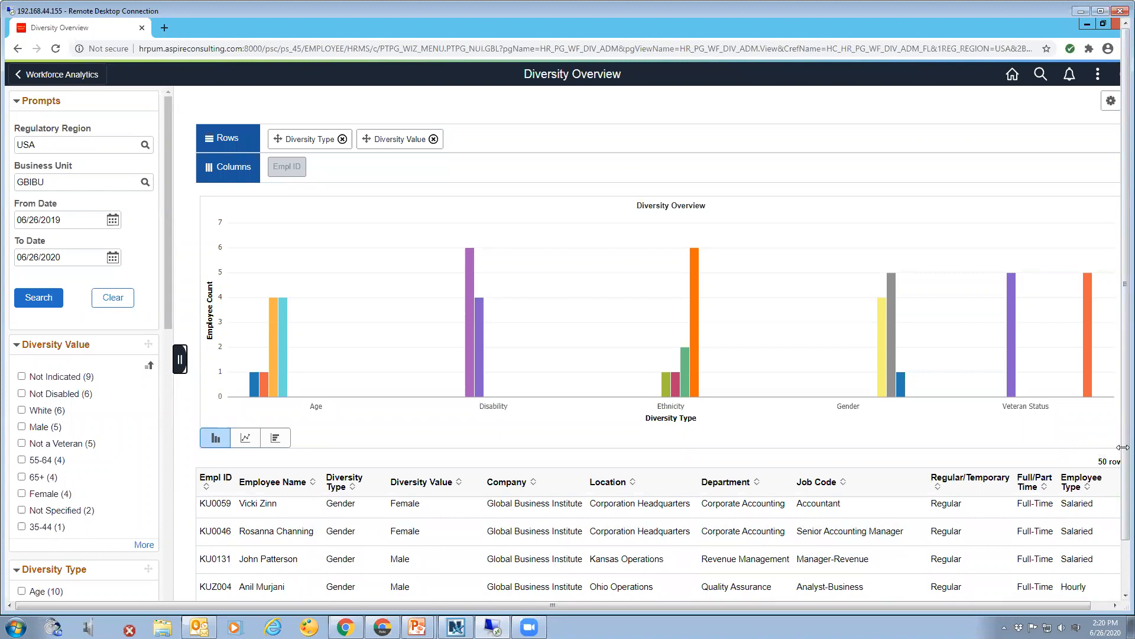
pyautogui.moveTo(1126, 452); pyautogui.dragTo(1119, 577)
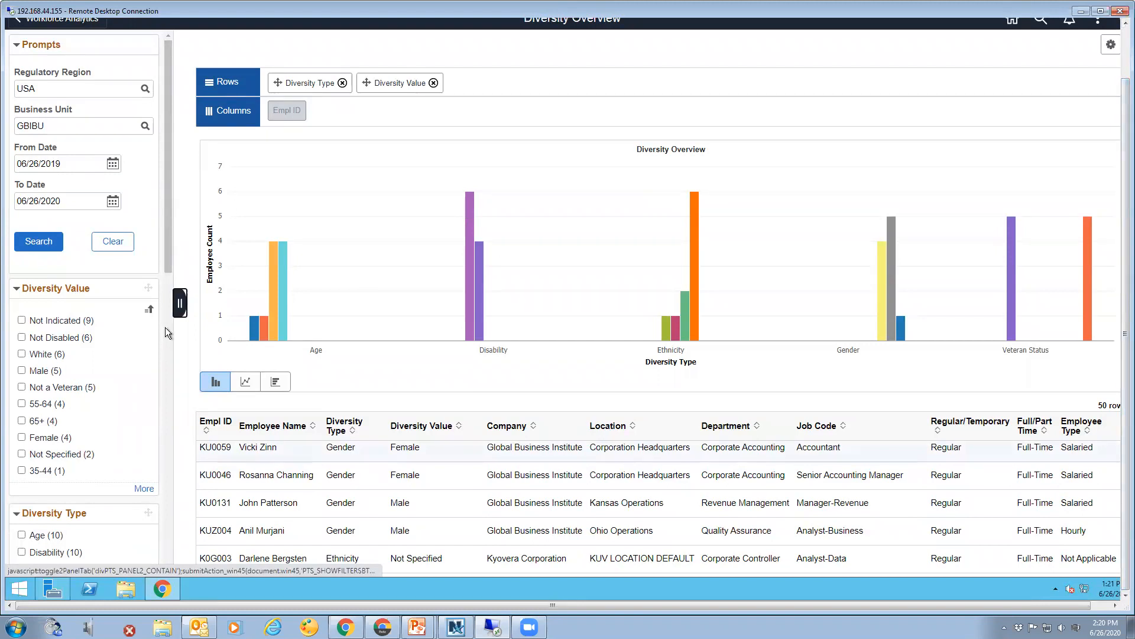
pyautogui.moveTo(166, 244); pyautogui.dragTo(186, 425)
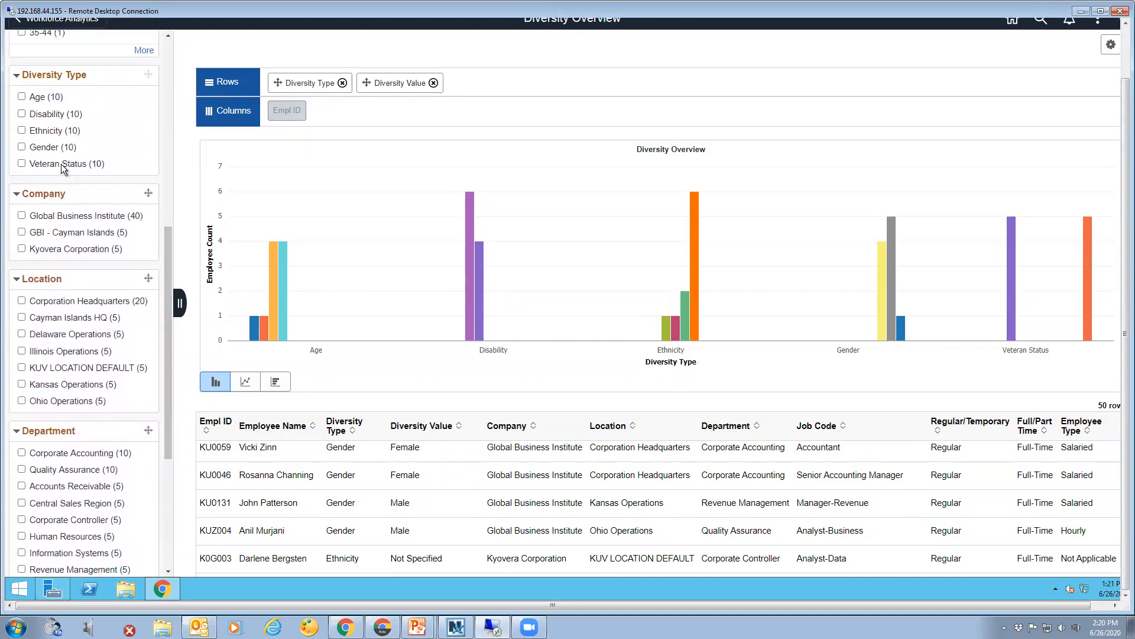
pyautogui.moveTo(50, 198); pyautogui.dragTo(473, 81)
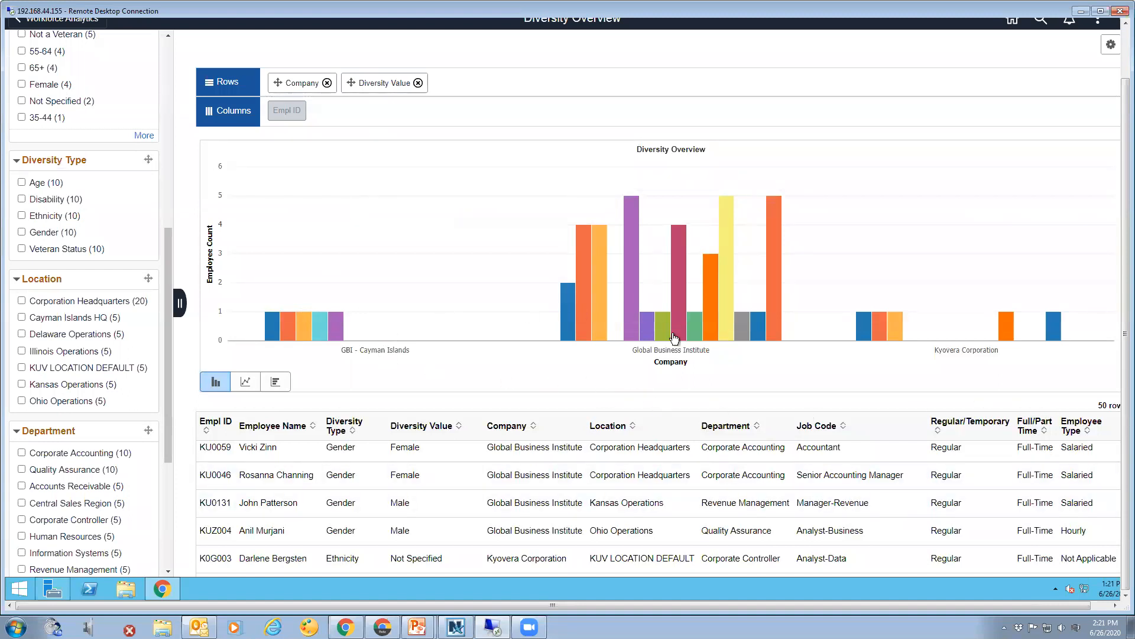
# Show the detailed view for Global Business Institute's 55-64 age group in the Diversity Overview chart.
pyautogui.moveTo(663, 325)
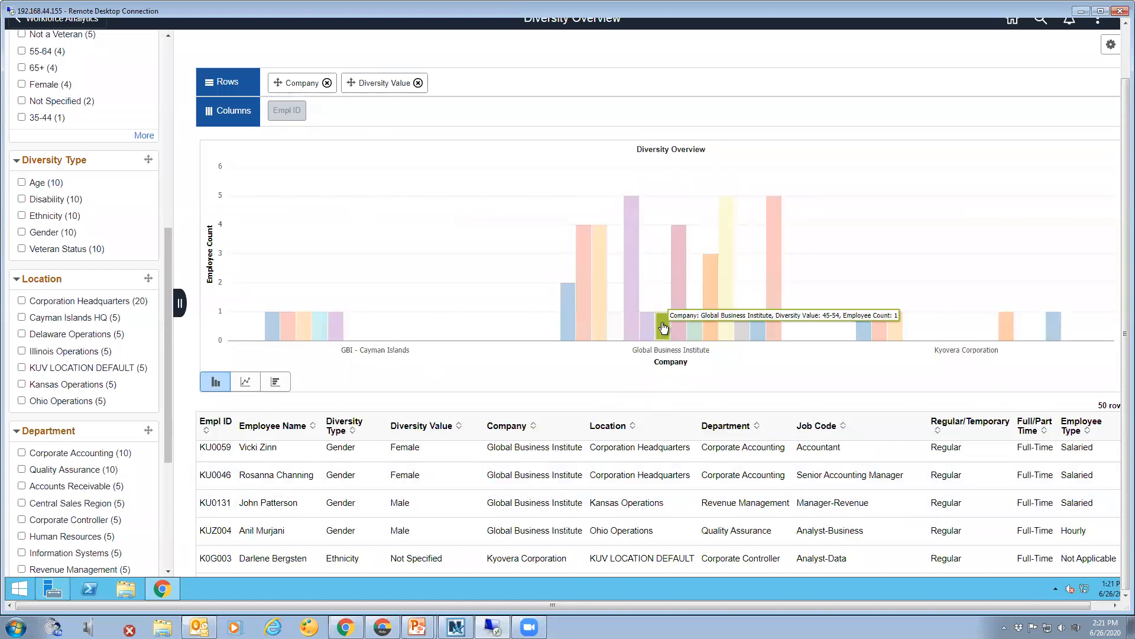
pyautogui.click(681, 247)
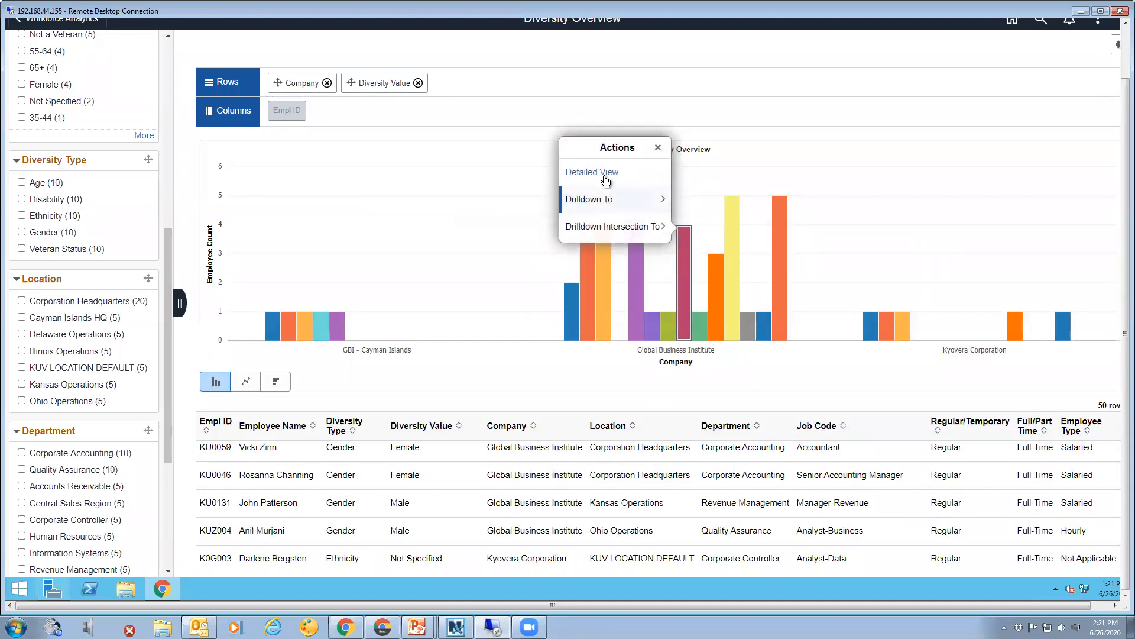
pyautogui.click(604, 172)
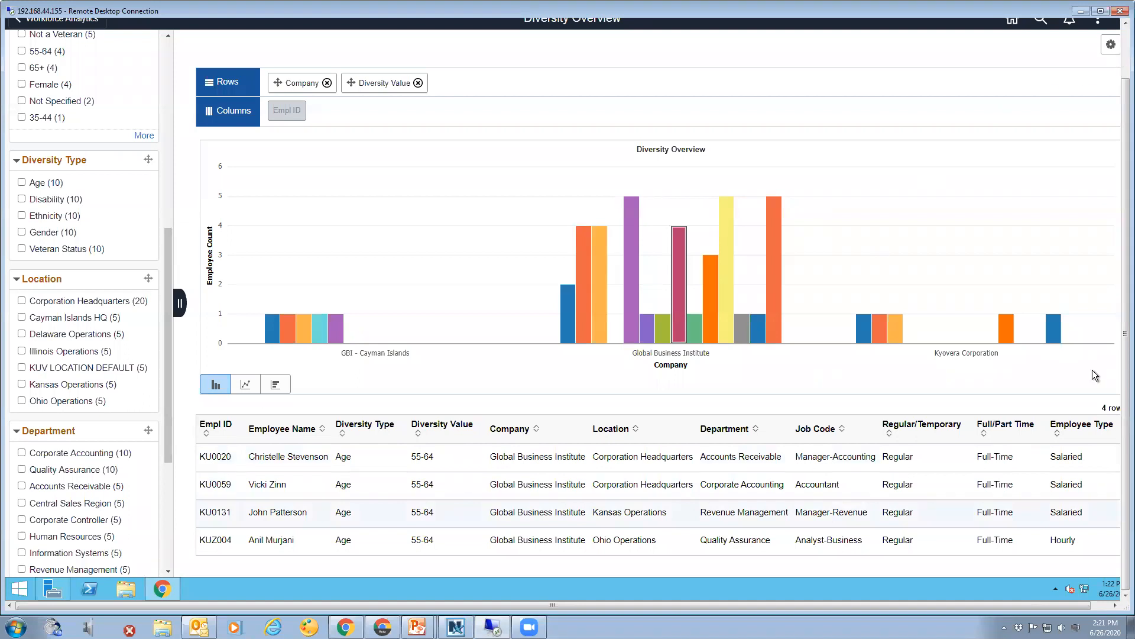
# Return to the Workforce Analytics homepage and reopen the Diversity Overview analytics in its default layout.
pyautogui.click(1123, 53)
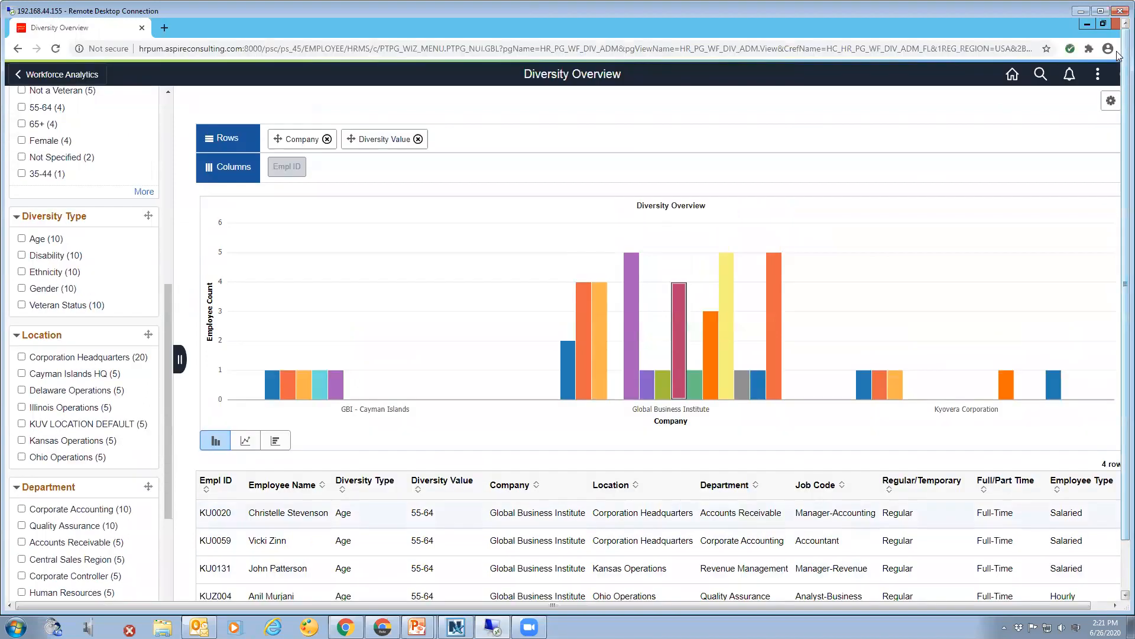
pyautogui.click(44, 73)
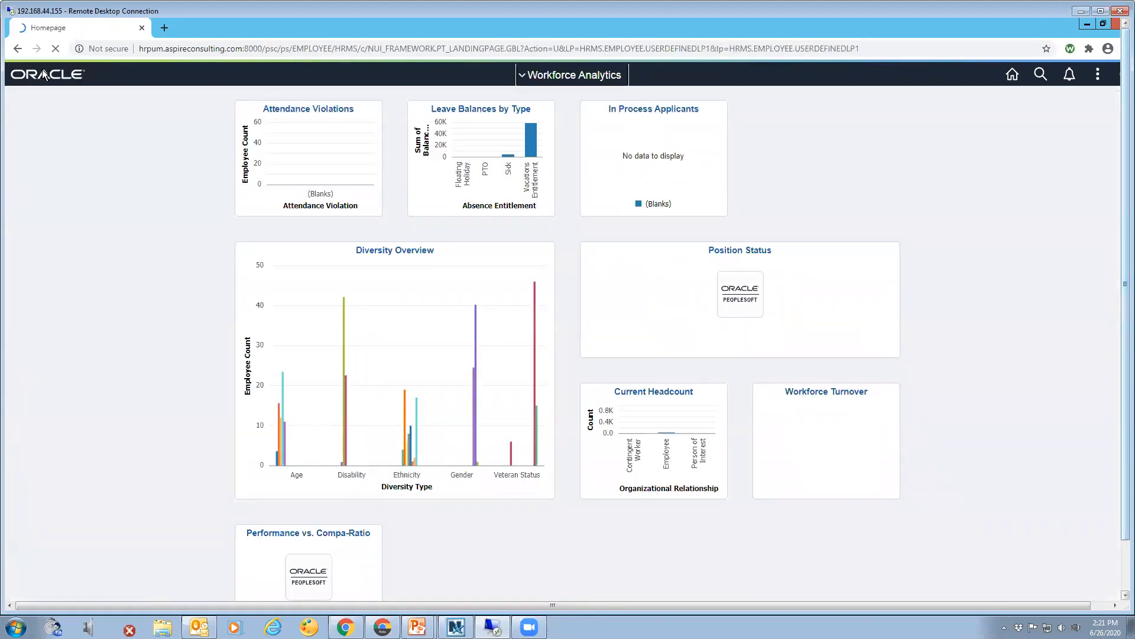
pyautogui.click(374, 253)
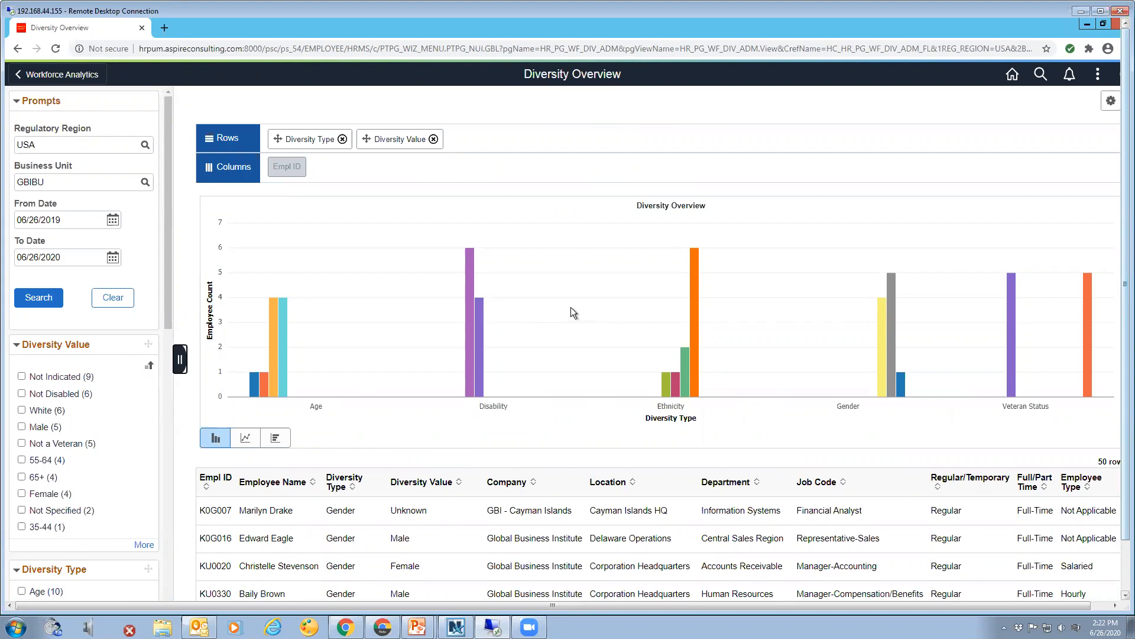
pyautogui.moveTo(164, 254); pyautogui.dragTo(182, 162)
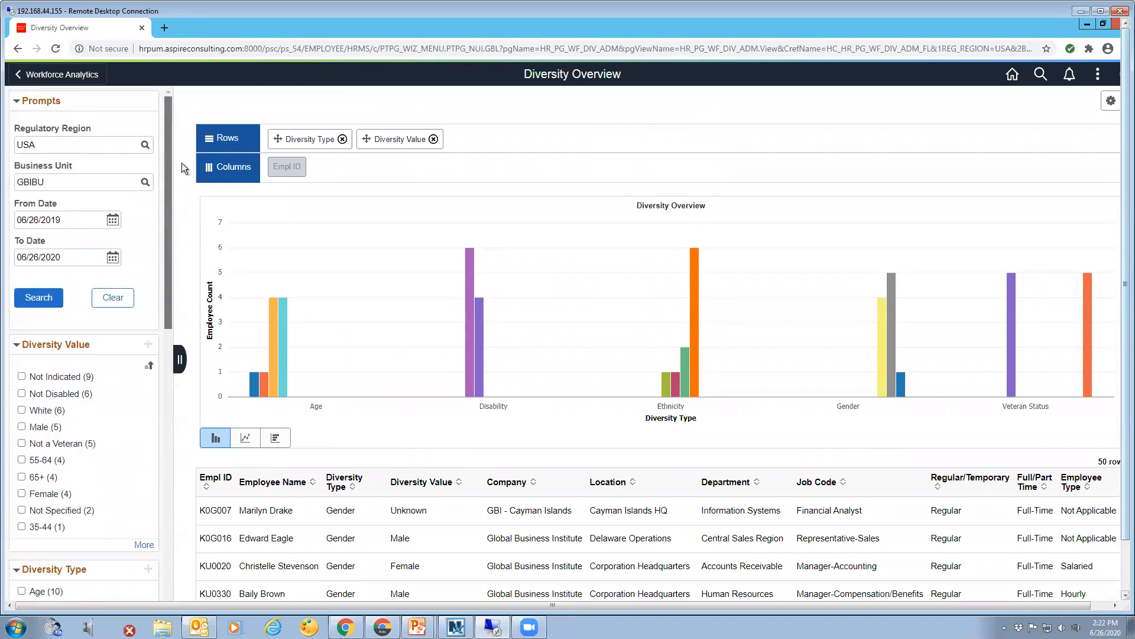
# Review the Update Filters list, apply it without edits, and look through the Location, Department and Job Code filters.
pyautogui.click(1111, 101)
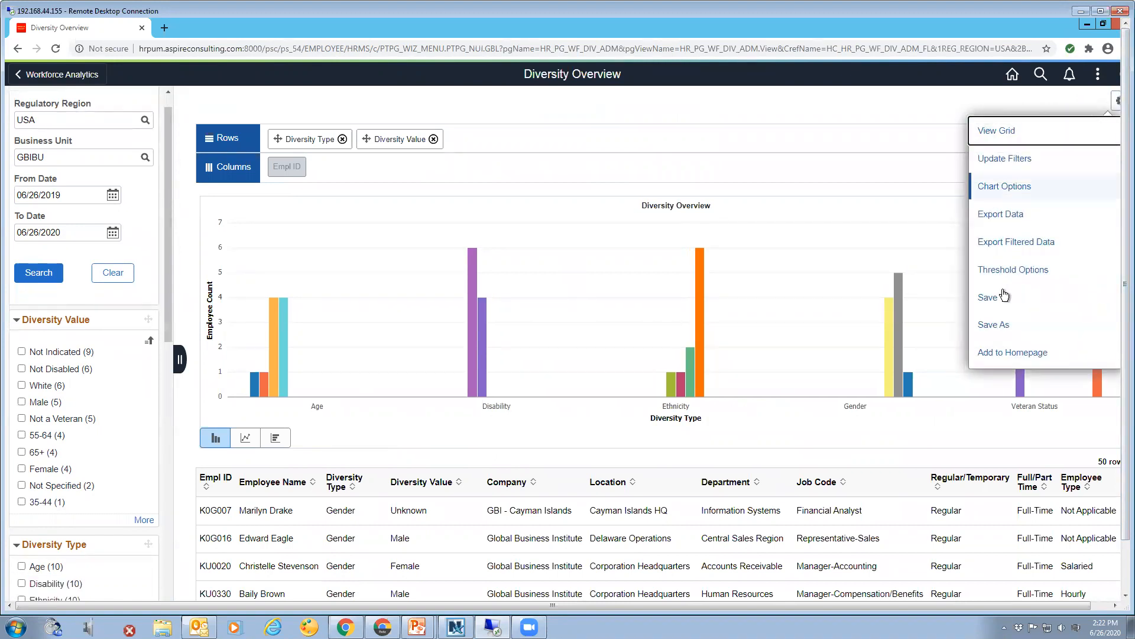
pyautogui.click(1009, 160)
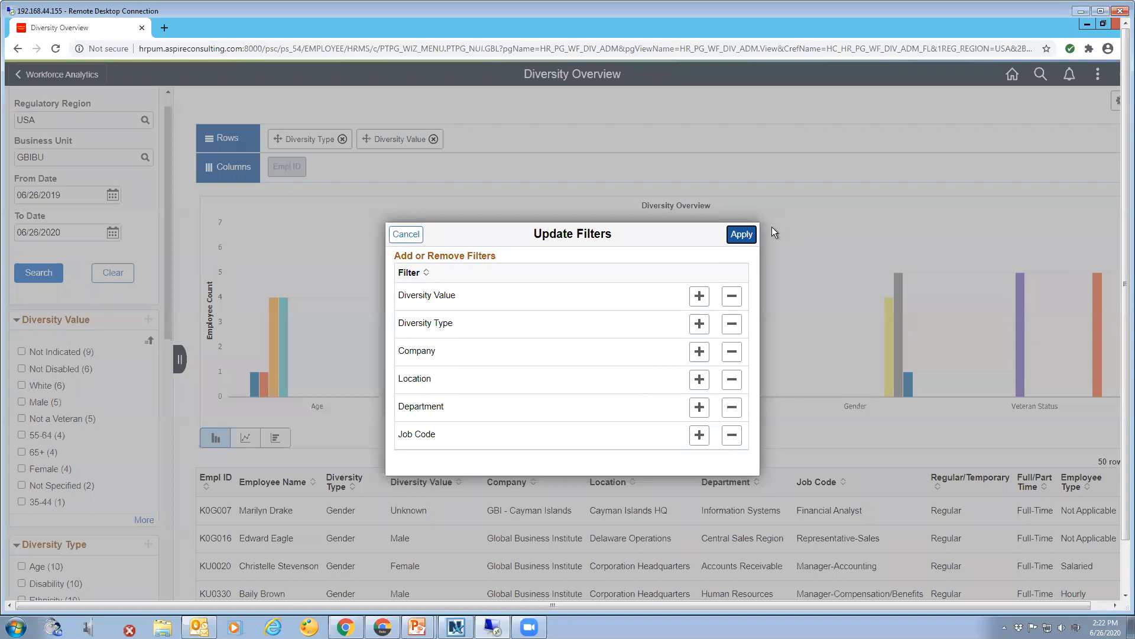
pyautogui.click(742, 234)
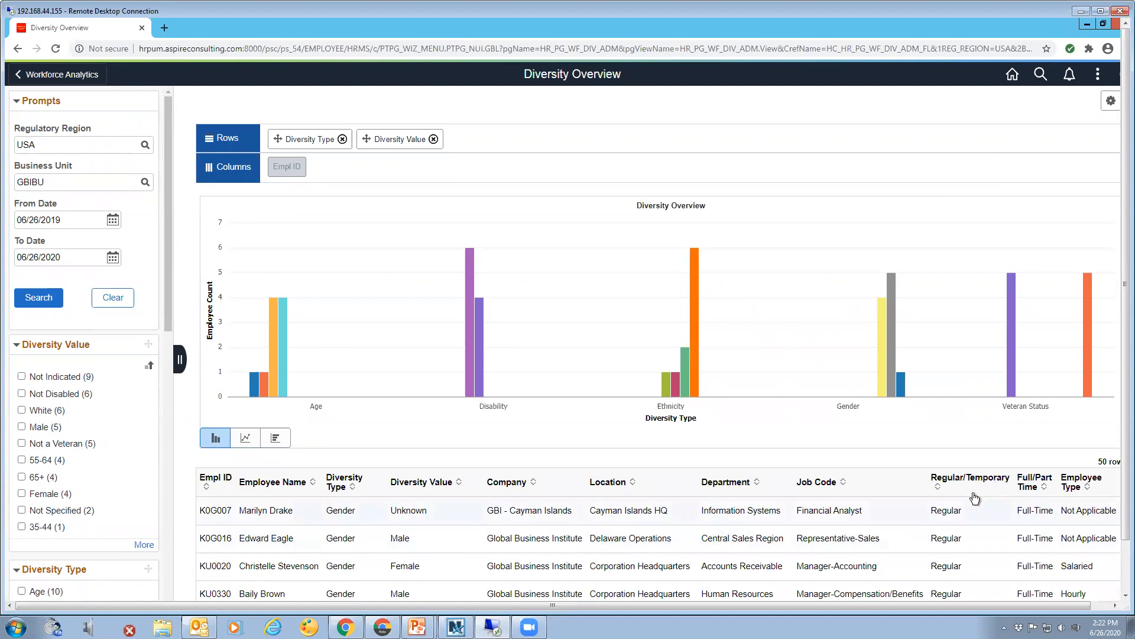
pyautogui.moveTo(168, 201); pyautogui.dragTo(148, 462)
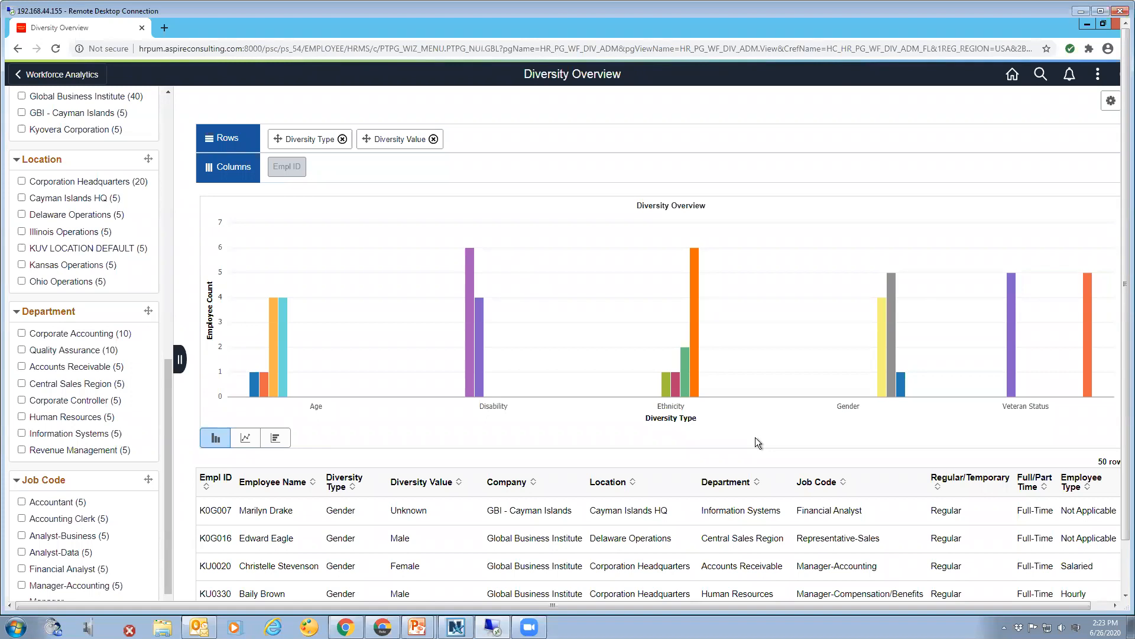
# Show the detailed view for the Veteran Status values Not Indicated and Not a Veteran in the Diversity Overview chart.
pyautogui.click(1011, 353)
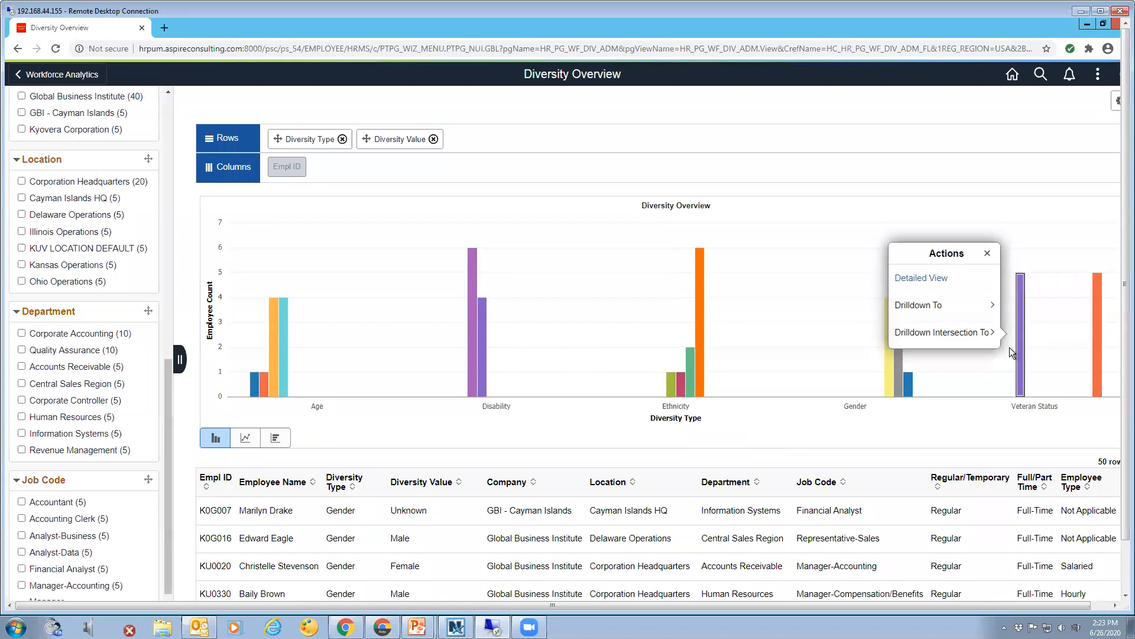
pyautogui.click(921, 279)
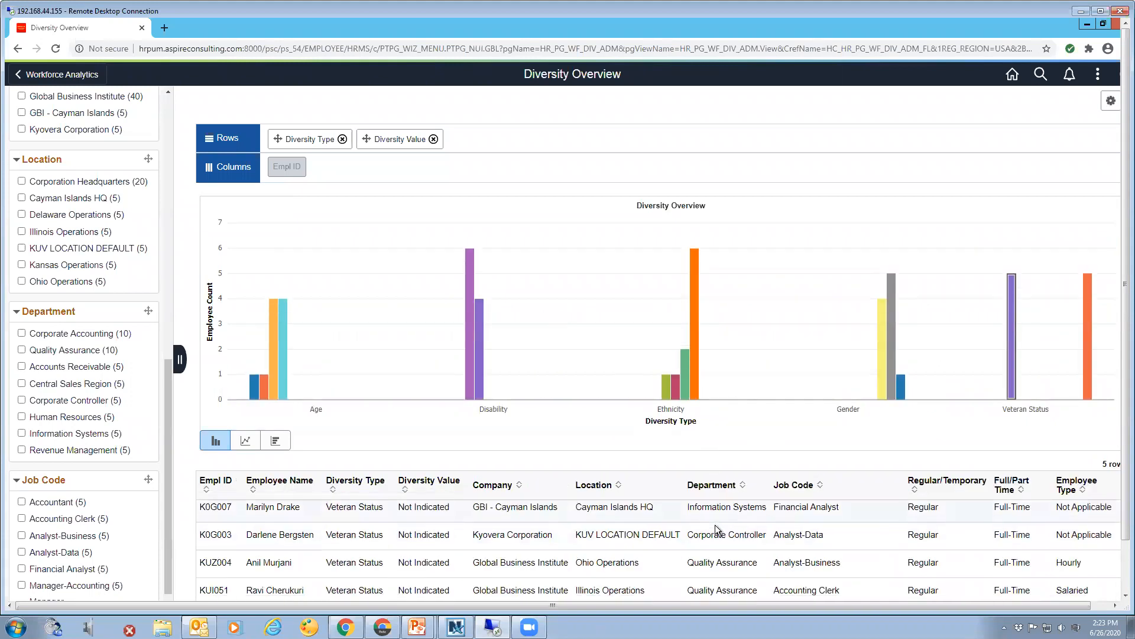
pyautogui.moveTo(1118, 420); pyautogui.dragTo(1116, 512)
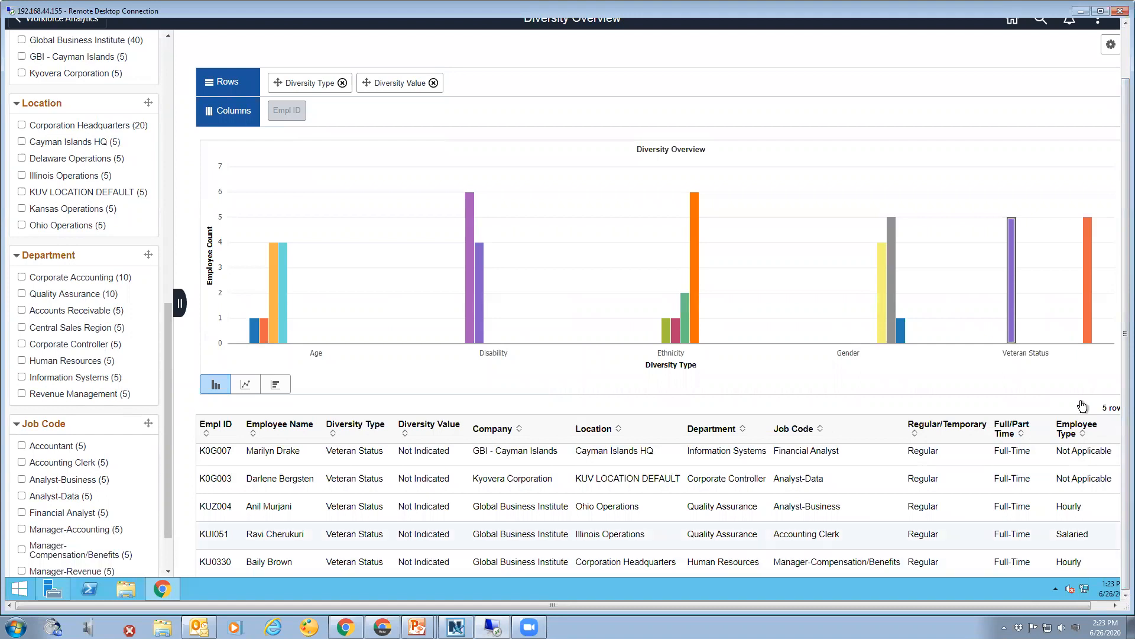
pyautogui.moveTo(1087, 302)
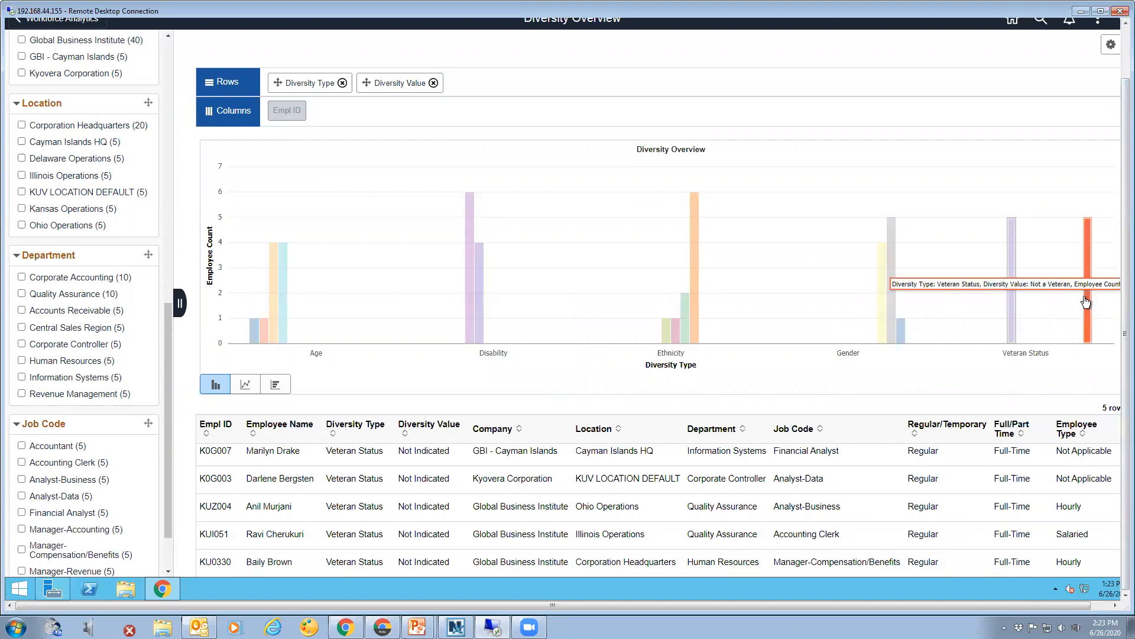
pyautogui.click(1087, 303)
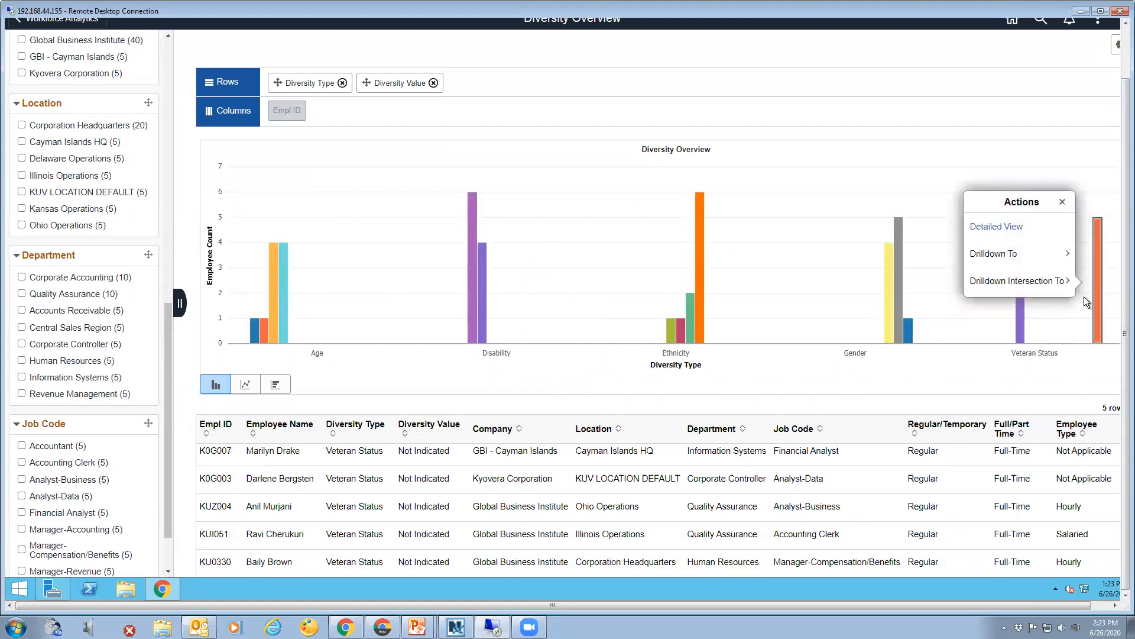
pyautogui.click(977, 223)
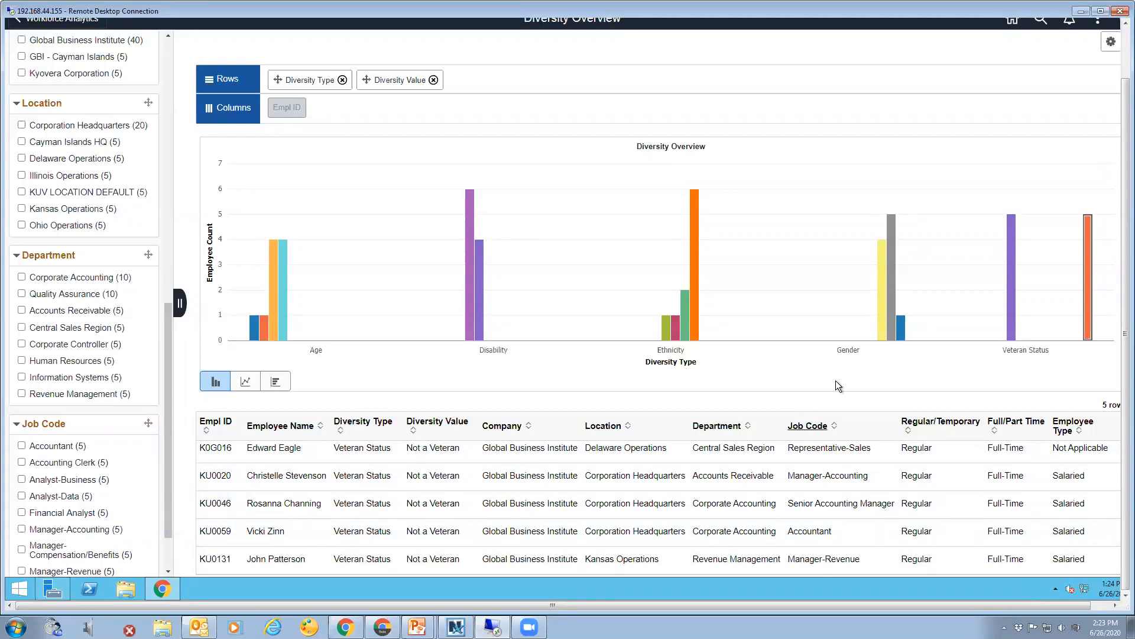
pyautogui.click(1124, 49)
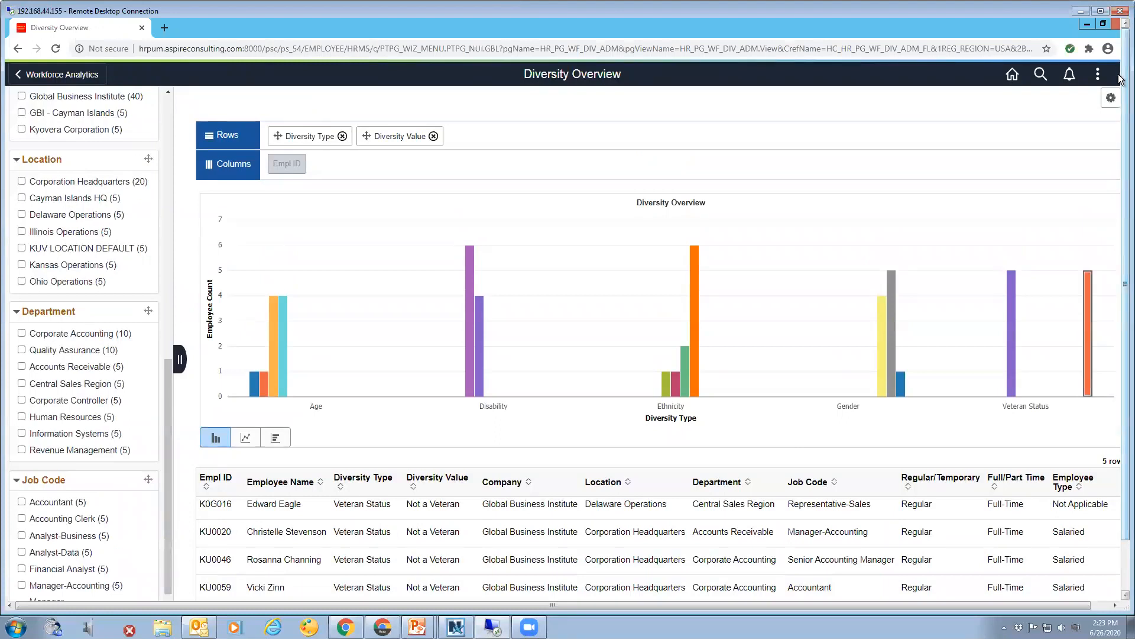
# Return to the Workforce Analytics homepage and open the Pivot Grid Wizard from My Favorites.
pyautogui.click(53, 75)
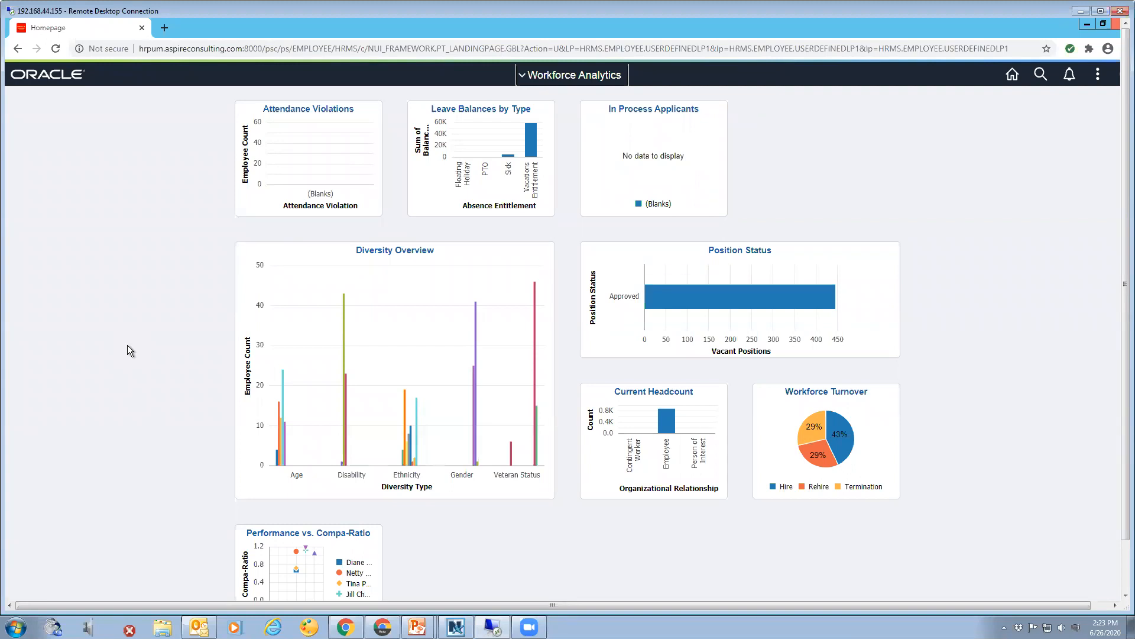
pyautogui.scroll(-1, 115, 324)
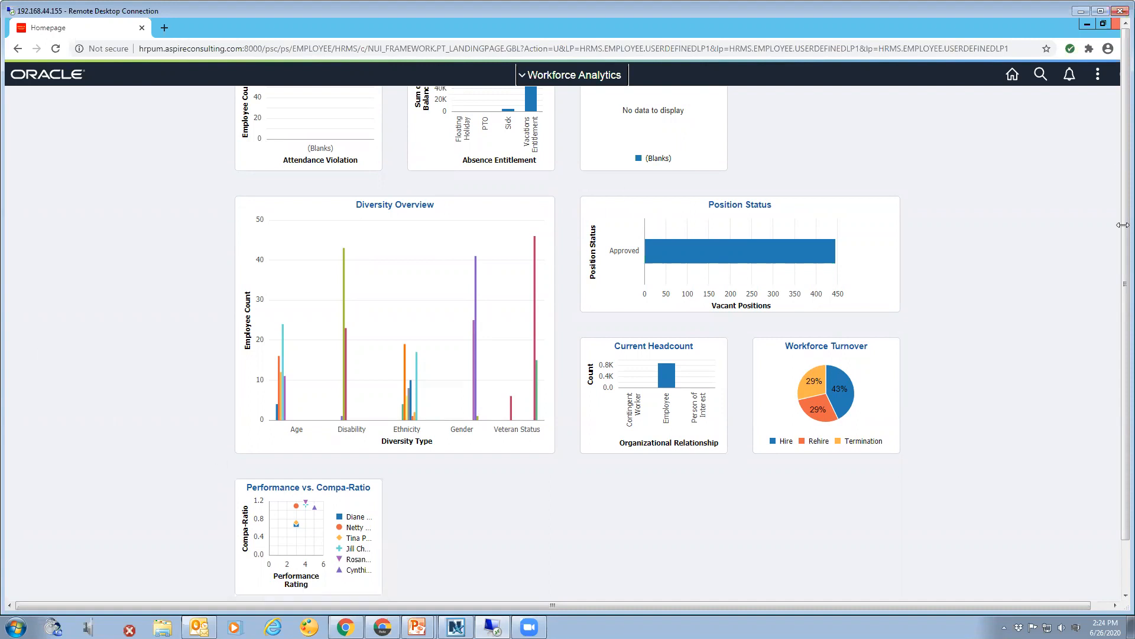
pyautogui.click(1115, 605)
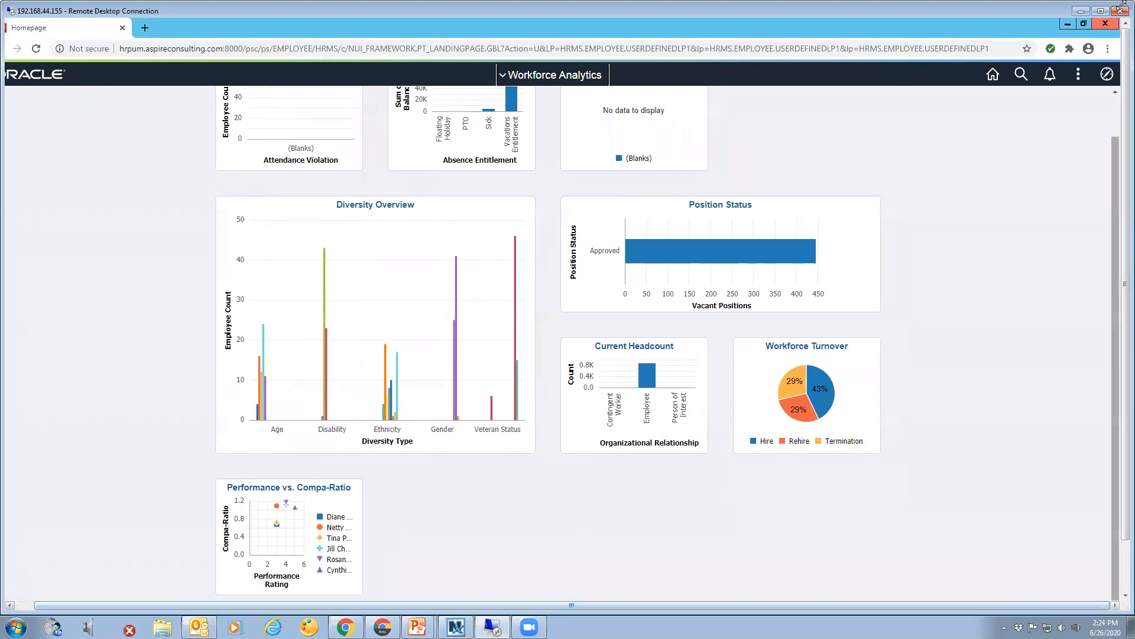
pyautogui.click(1107, 74)
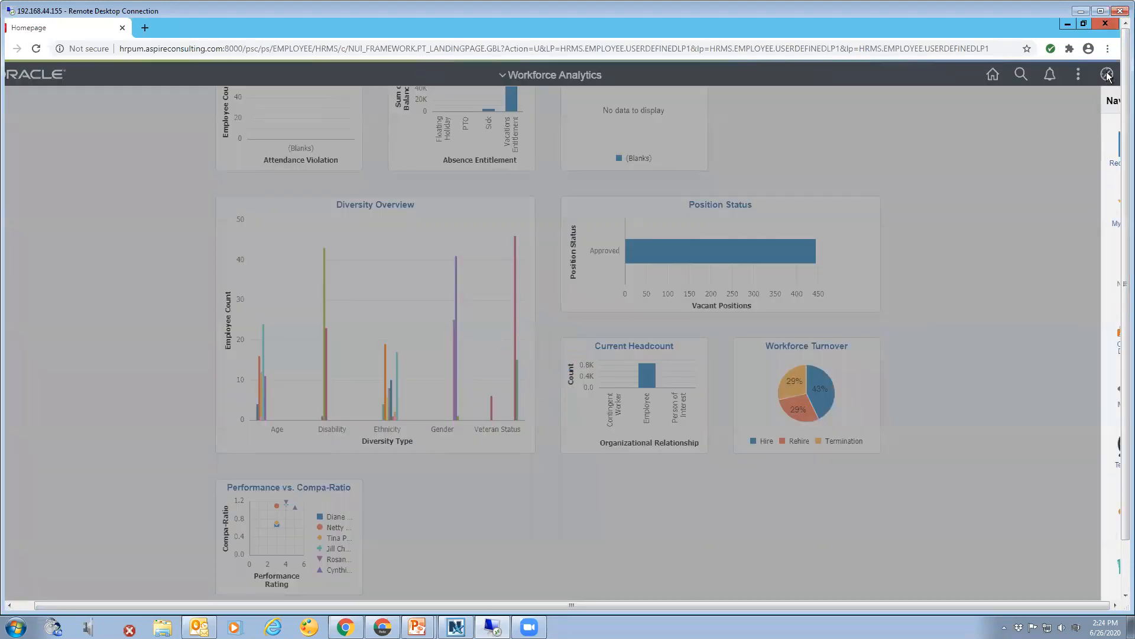
pyautogui.click(1090, 208)
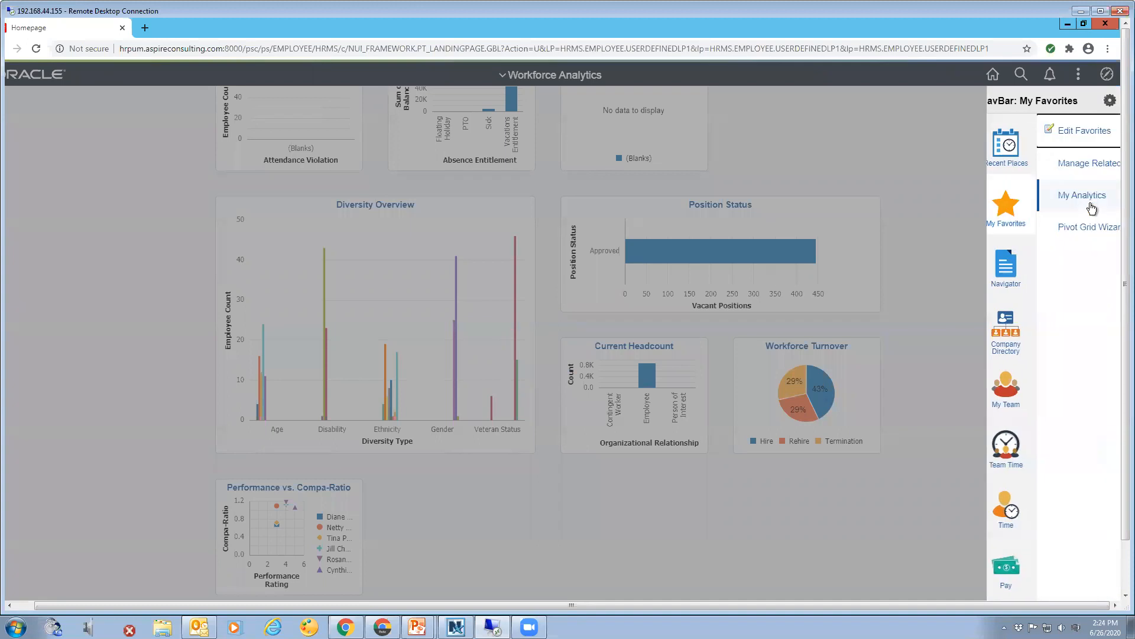
pyautogui.click(987, 227)
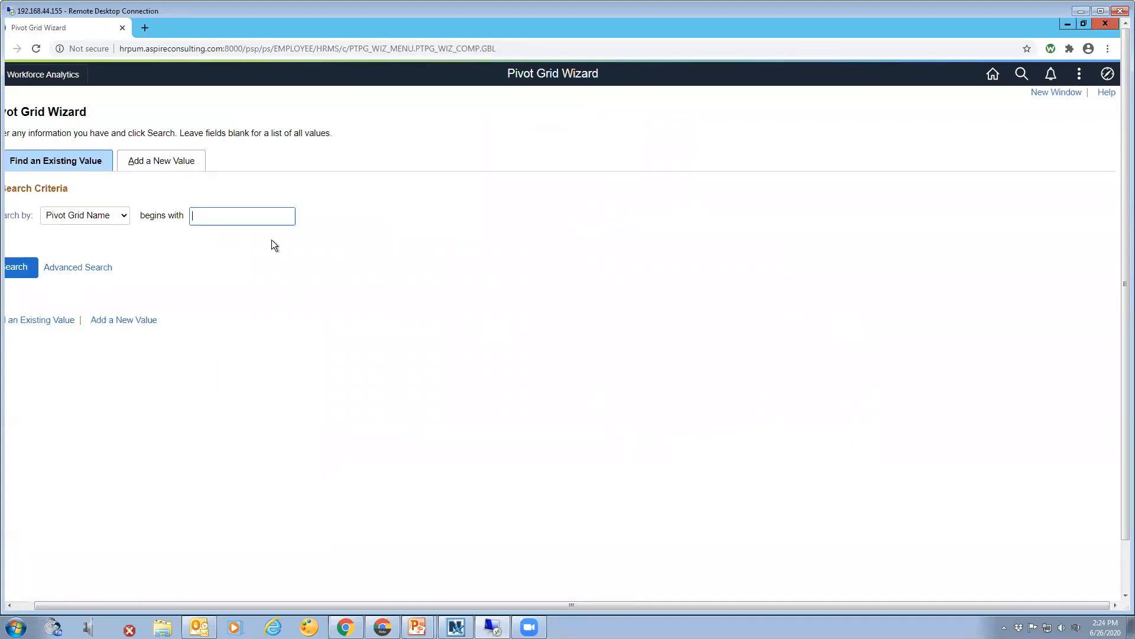
# Find and open the pivot grid HR_TM_PG, and enlarge the remote desktop session to fill the screen.
pyautogui.write('HR_TM_PG')
pyautogui.click(22, 269)
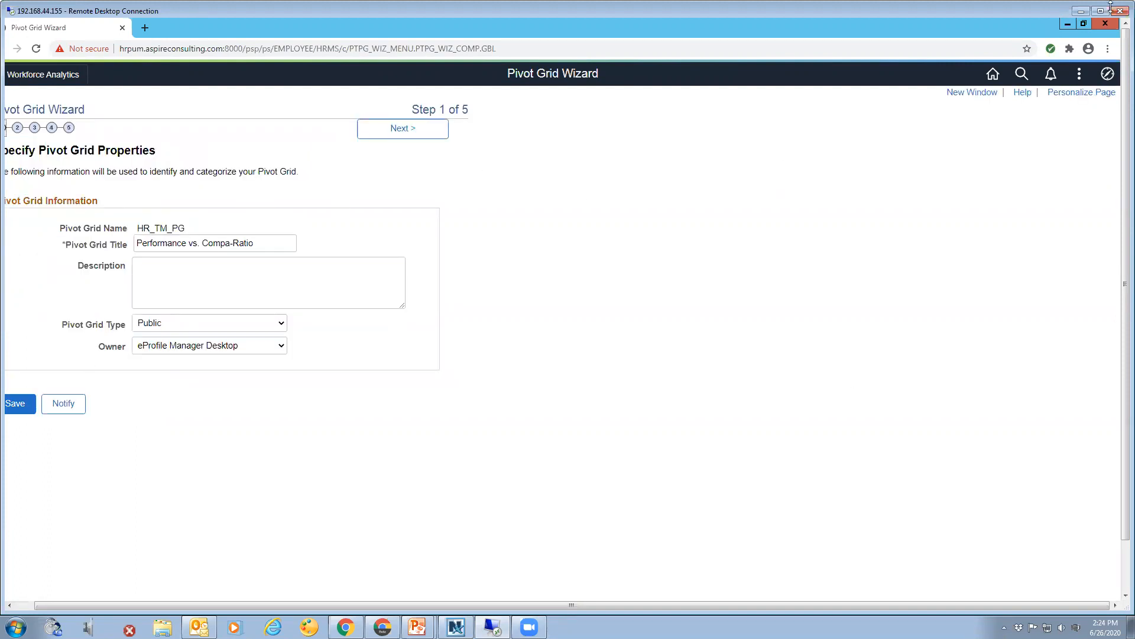
pyautogui.click(1082, 24)
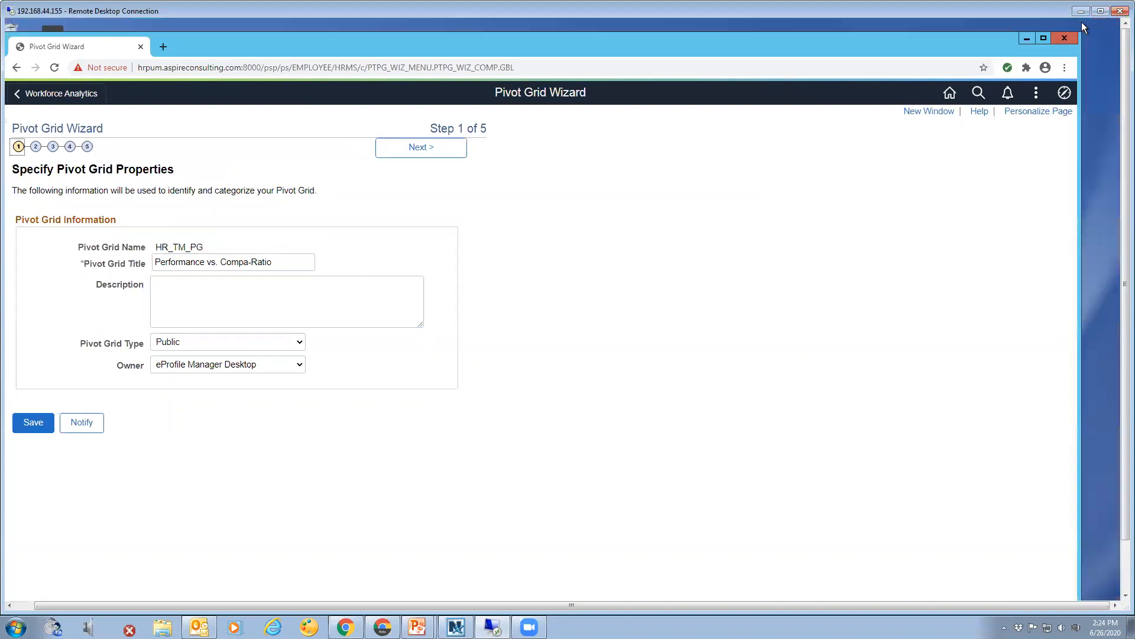
pyautogui.click(1043, 38)
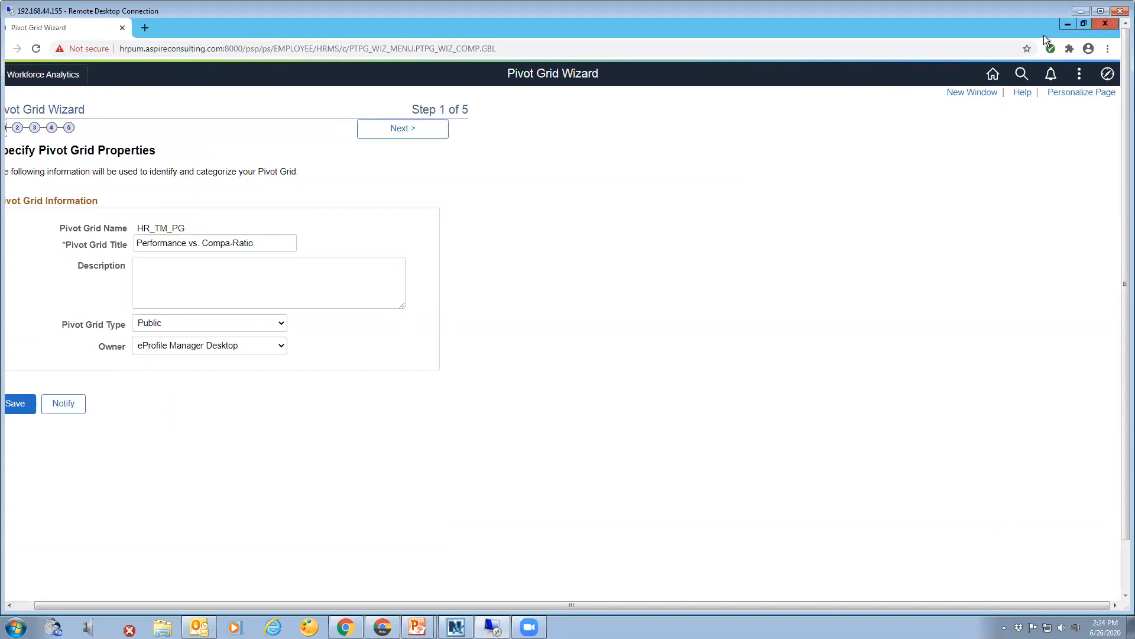
pyautogui.click(1101, 11)
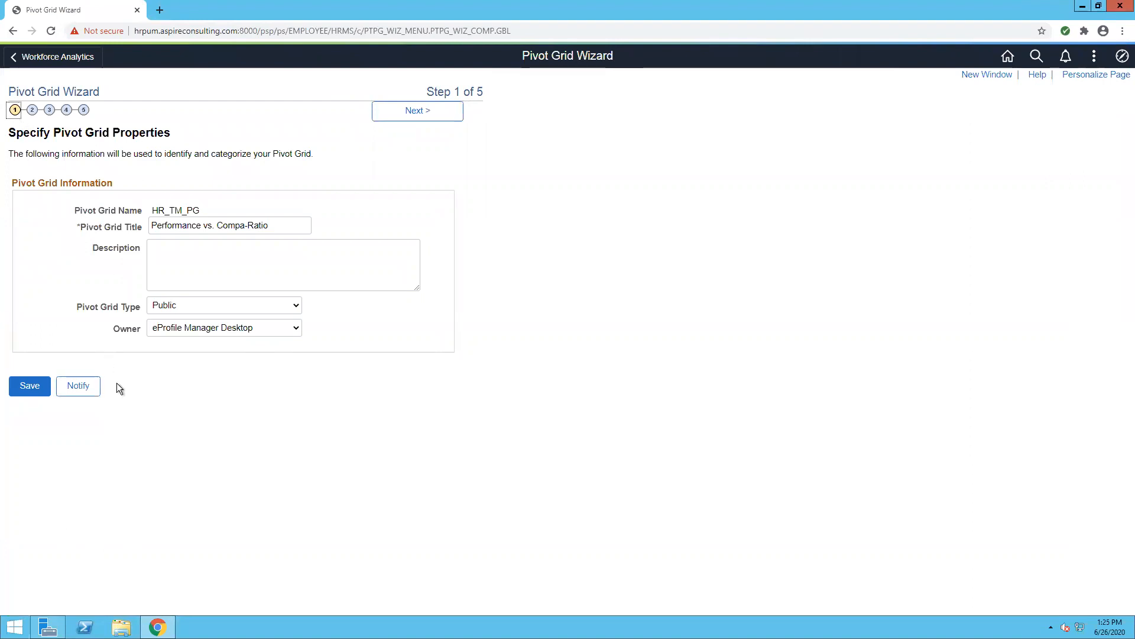
# Go to the Select Data Source step of the pivot grid and review the query name and its selected columns.
pyautogui.click(263, 229)
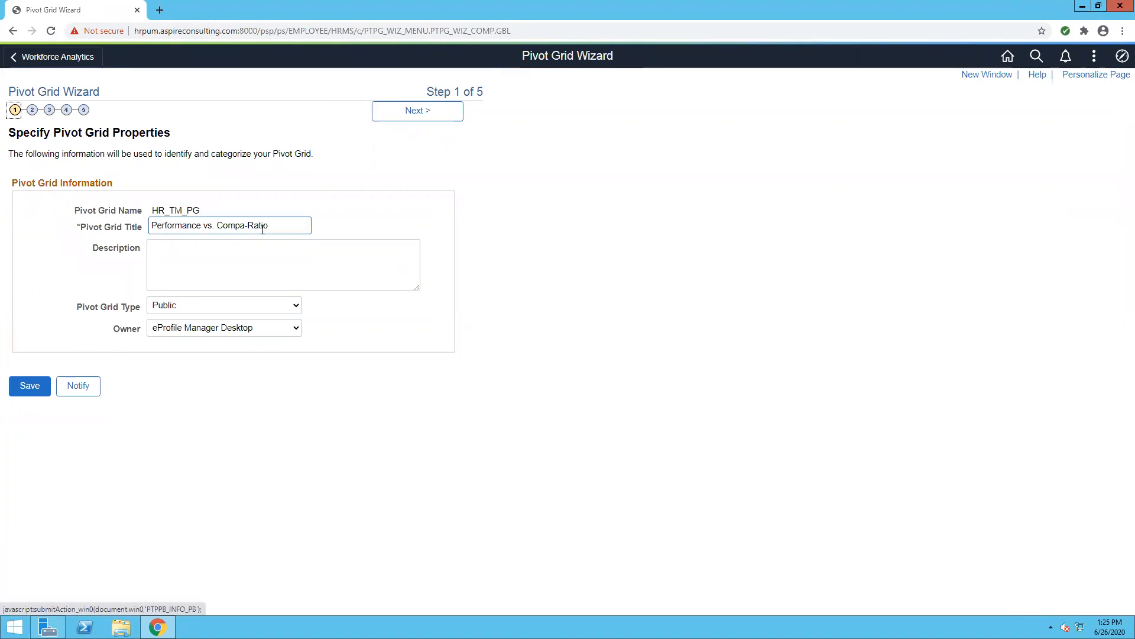
pyautogui.click(33, 110)
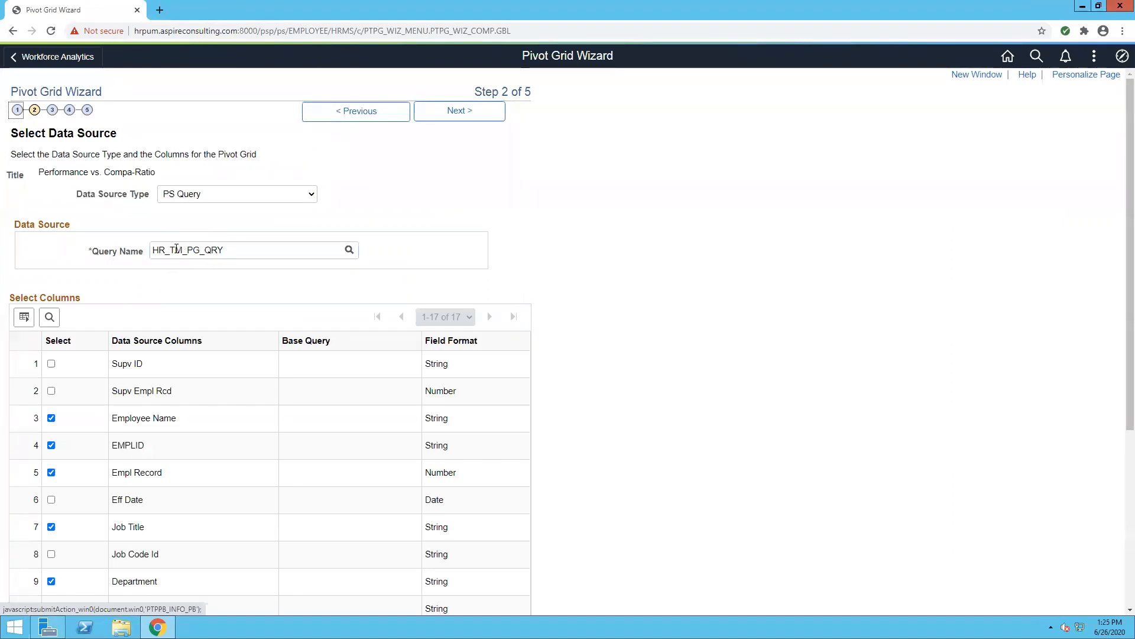
pyautogui.scroll(-4, 239, 409)
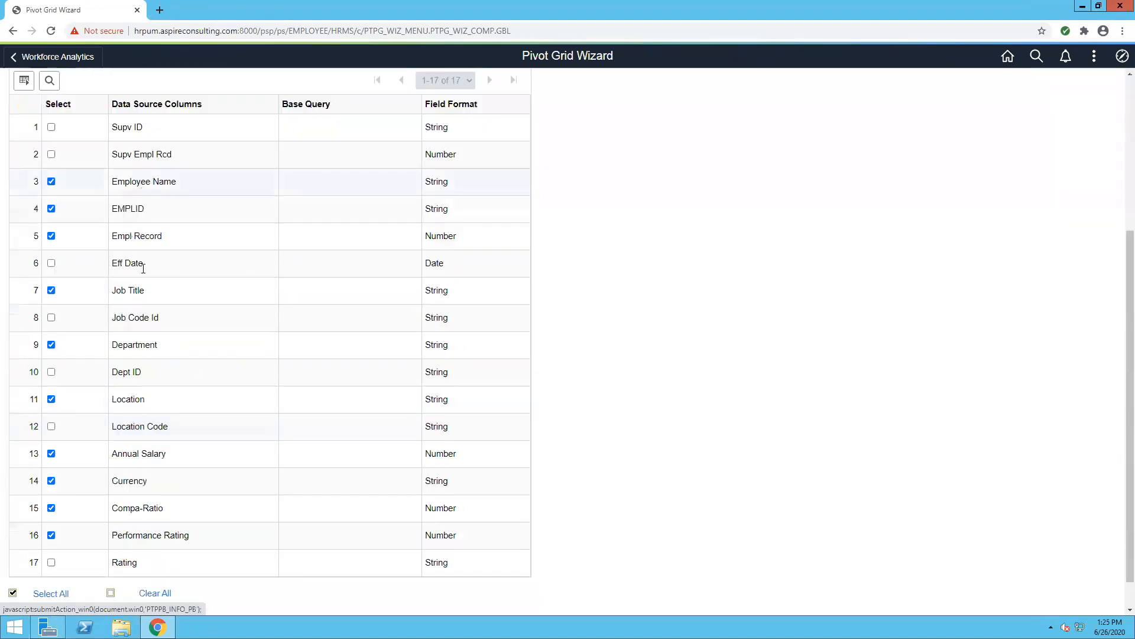
pyautogui.scroll(-1, 158, 542)
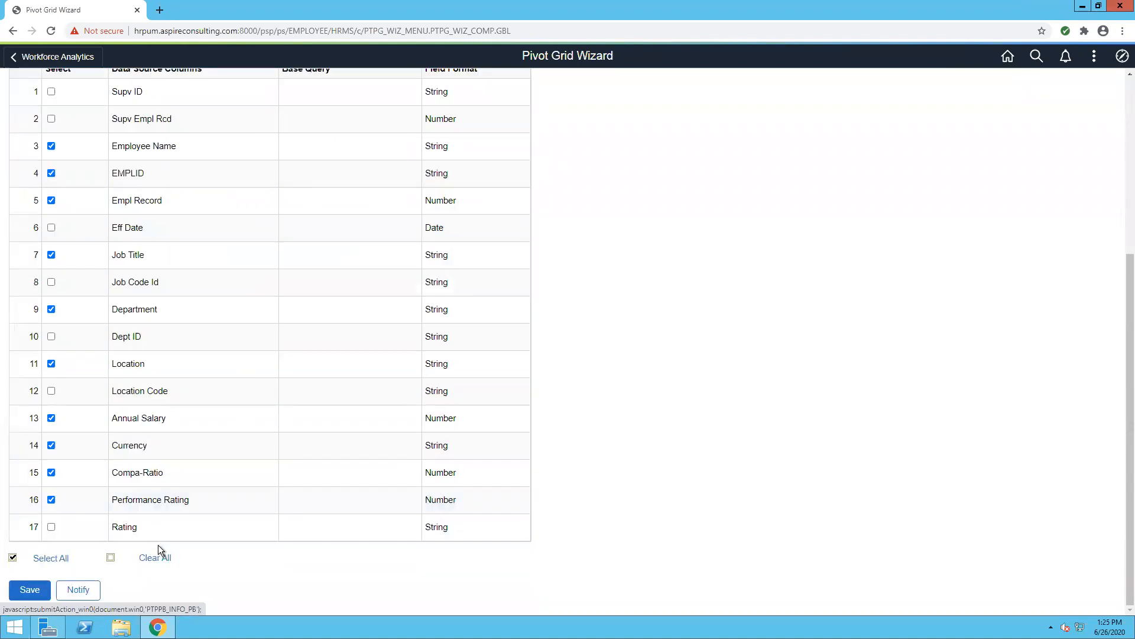
pyautogui.scroll(5, 158, 544)
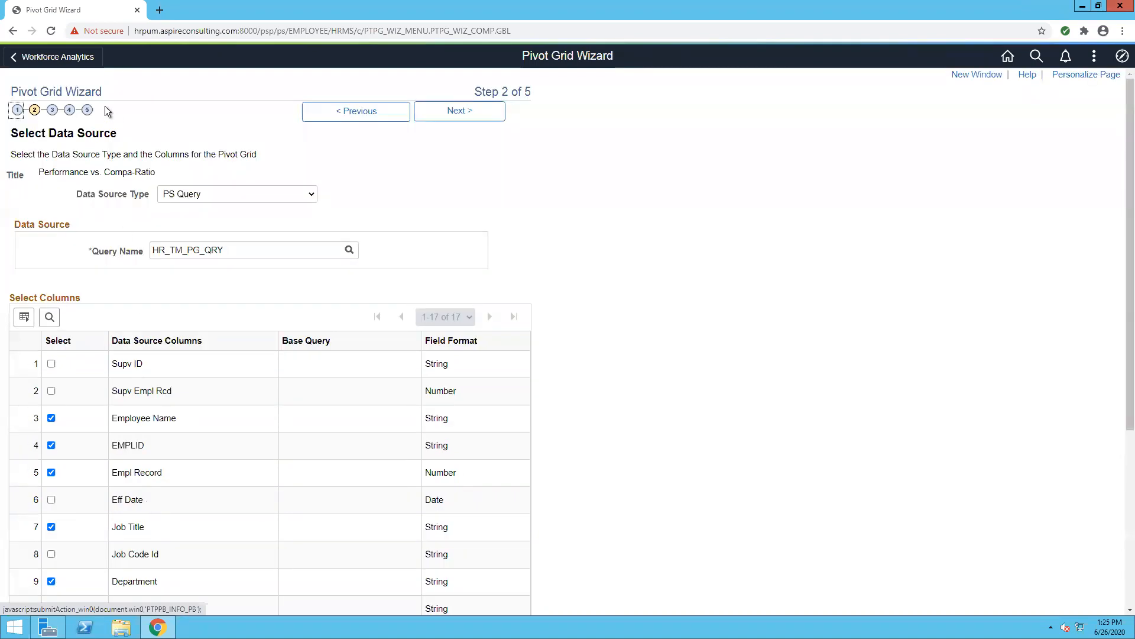
# Review the column types and aggregates in Specify Data Model Values, and the axis settings in Specify Data Model Options.
pyautogui.click(53, 111)
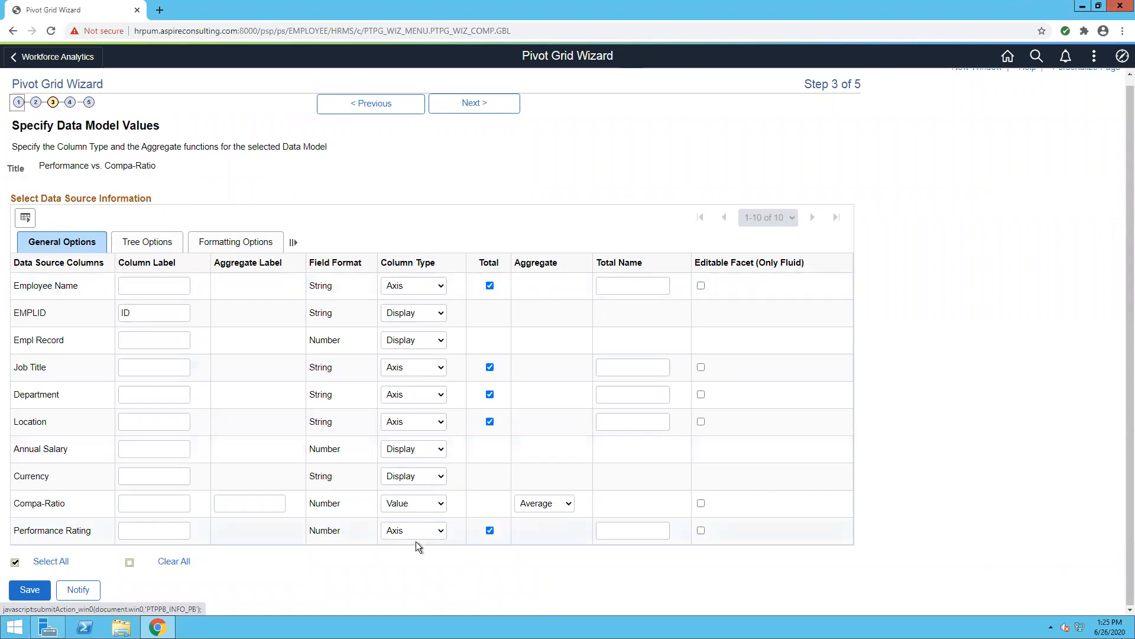
pyautogui.click(70, 105)
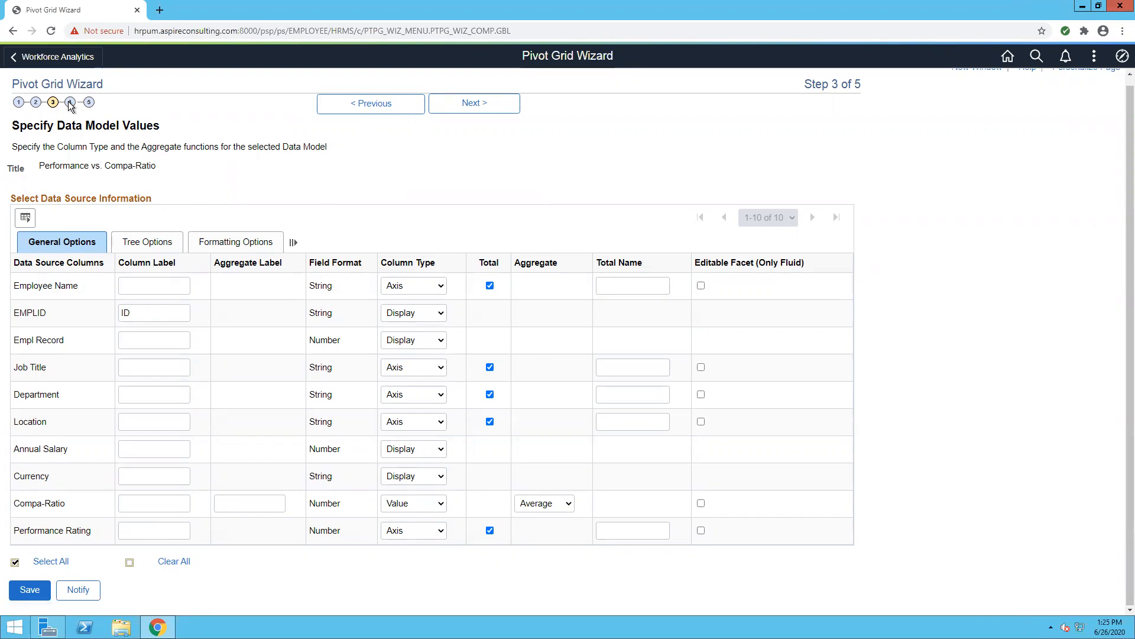
pyautogui.click(467, 103)
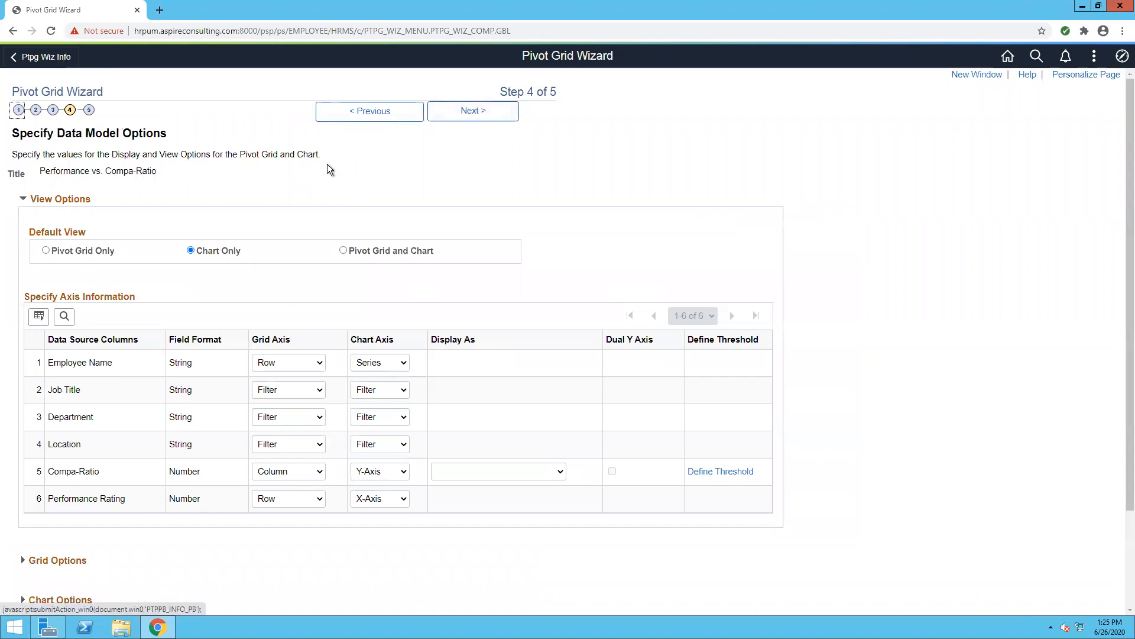
pyautogui.scroll(-3, 328, 165)
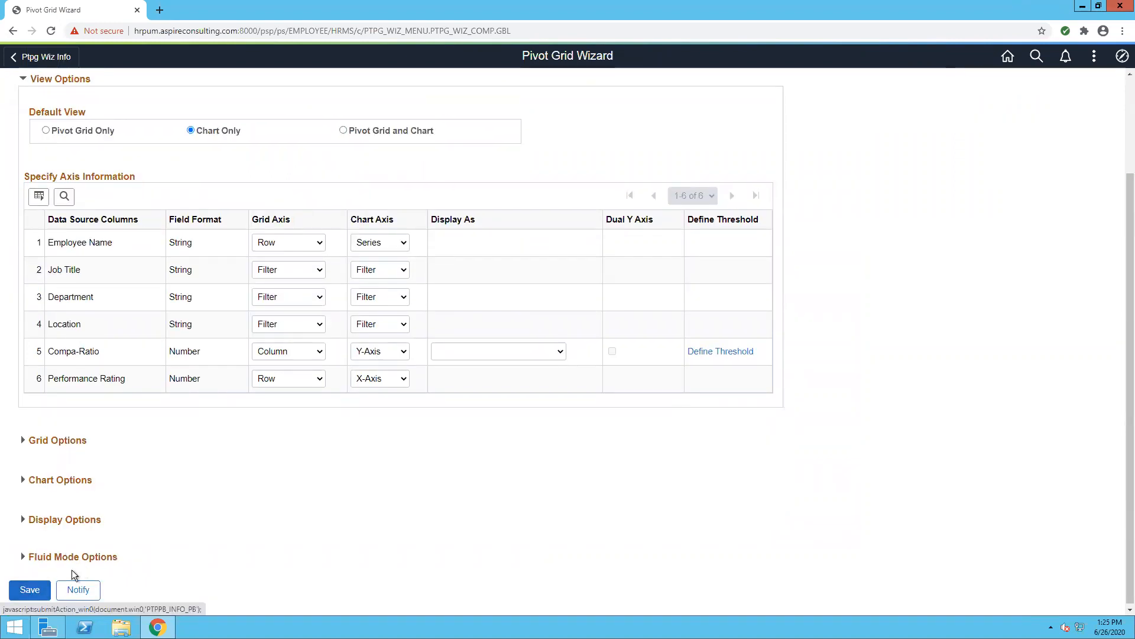
# Expand Fluid Mode Options and review the list view, result view column, facet count and facet selection settings.
pyautogui.click(21, 559)
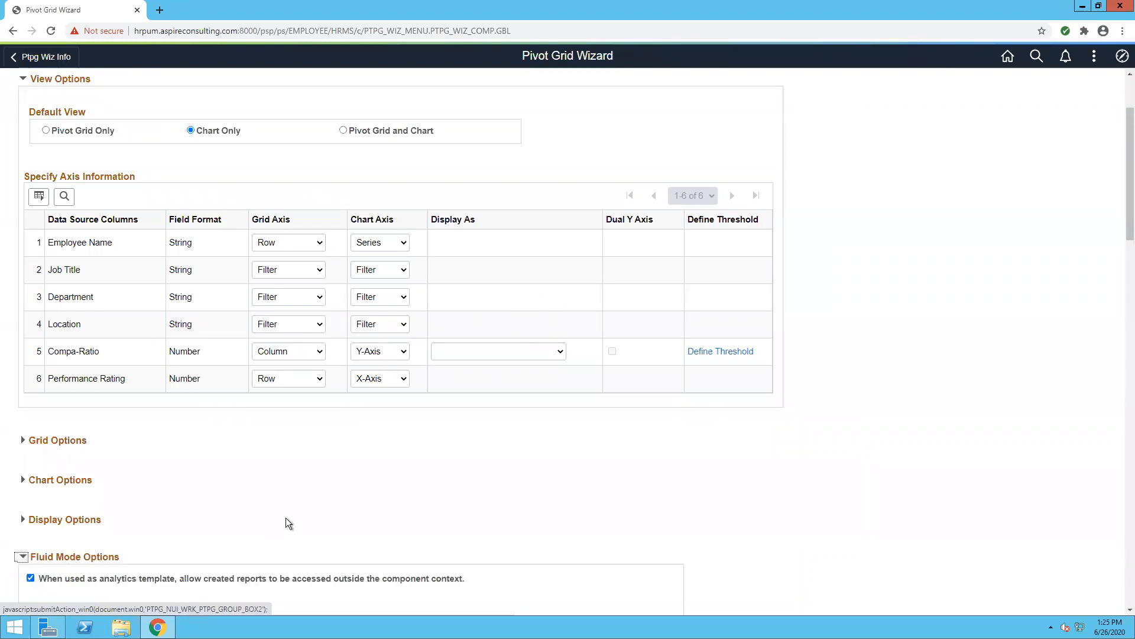
pyautogui.scroll(-8, 438, 510)
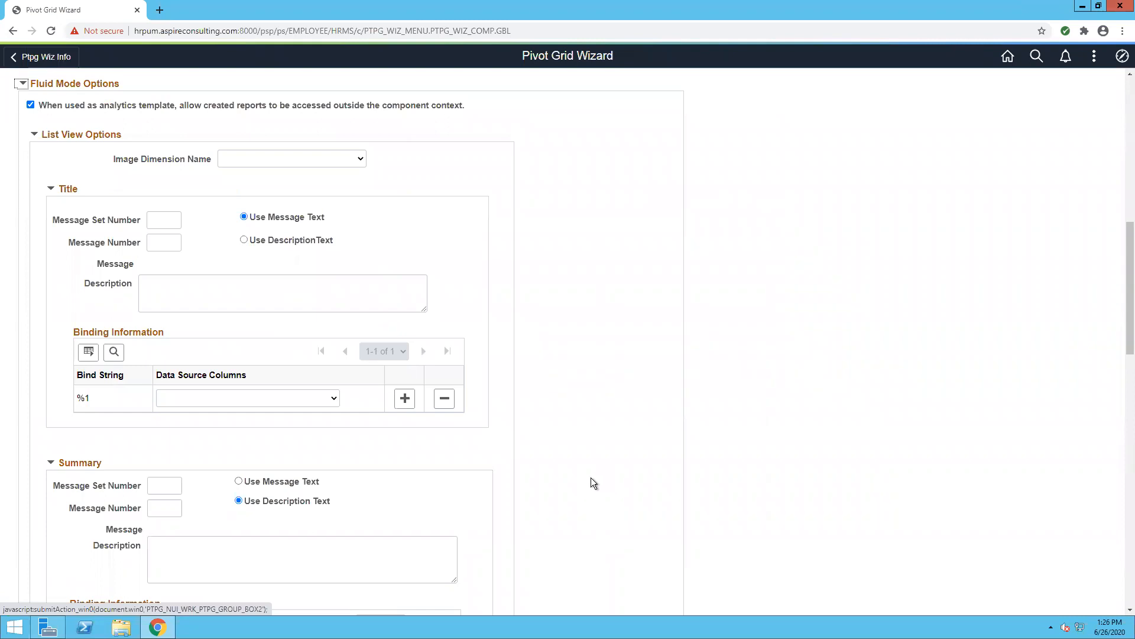
pyautogui.scroll(-1, 588, 481)
pyautogui.scroll(2, 588, 481)
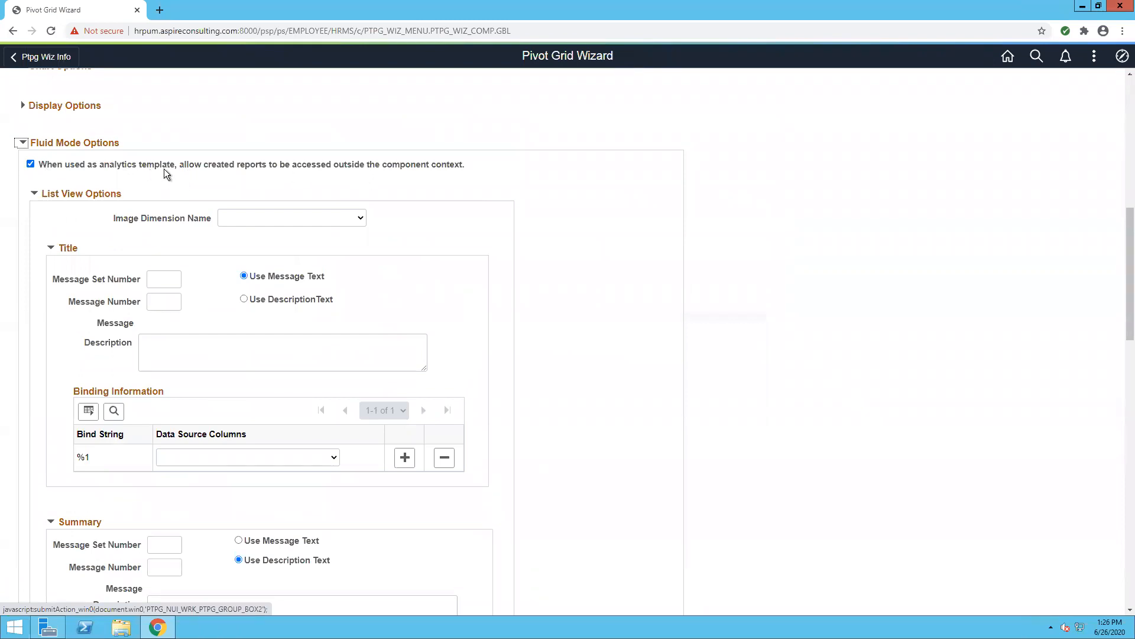
pyautogui.scroll(-10, 586, 326)
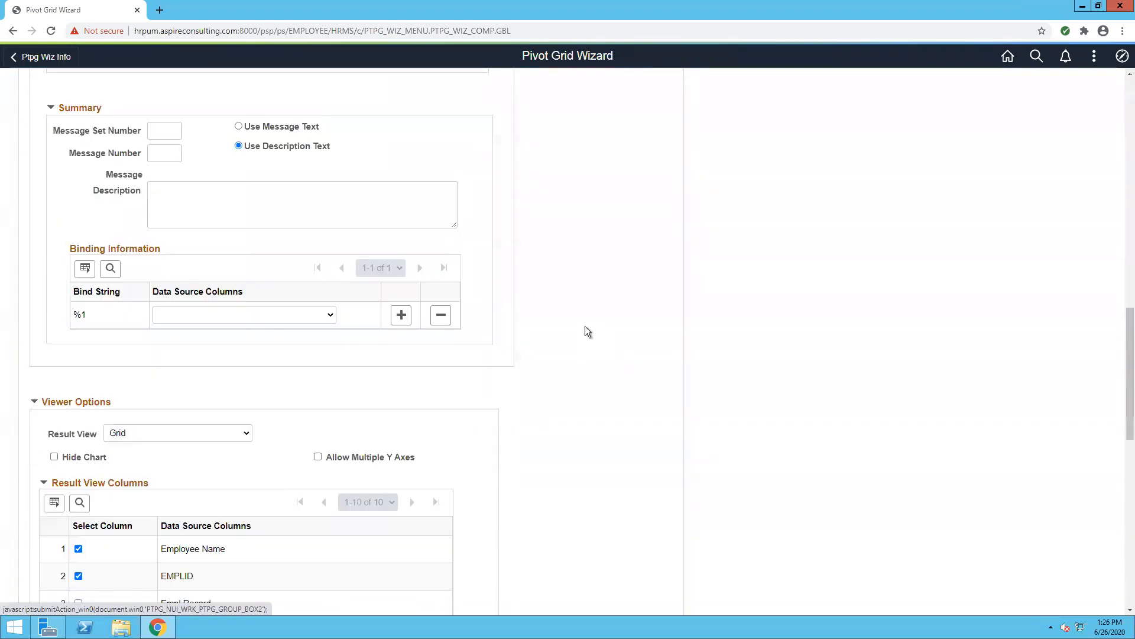
pyautogui.scroll(-3, 584, 329)
pyautogui.scroll(2, 581, 330)
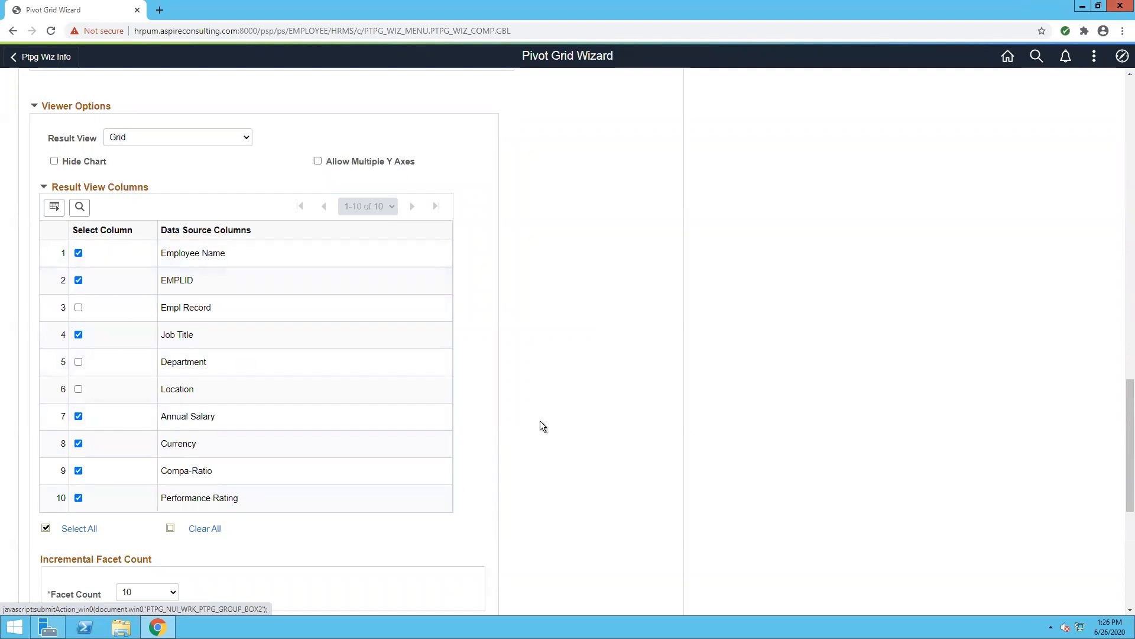
pyautogui.scroll(-6, 541, 421)
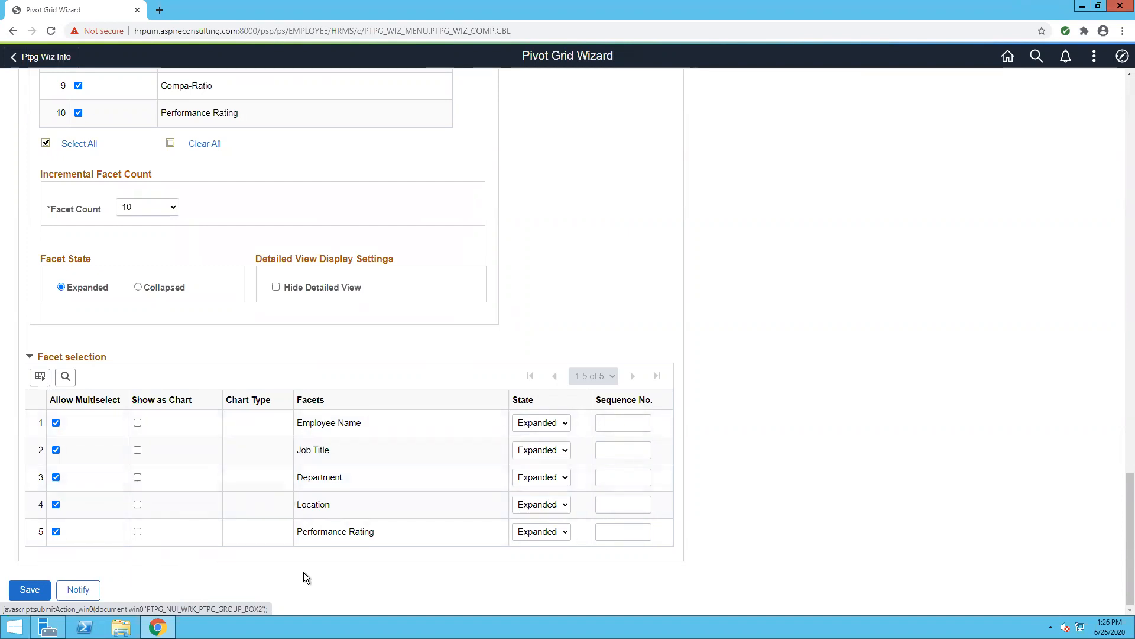
pyautogui.scroll(3, 304, 572)
pyautogui.scroll(-3, 303, 572)
pyautogui.scroll(10, 299, 569)
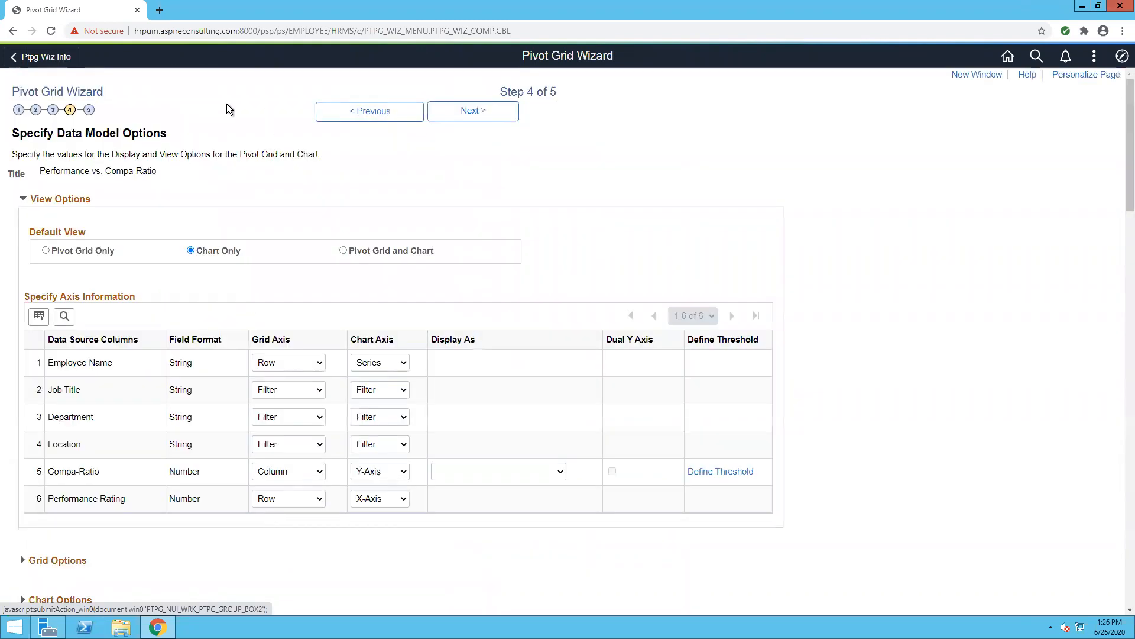
# Advance to the Pivot Grid Display step and open the related content configuration for Performance vs. Compa-Ratio.
pyautogui.click(473, 112)
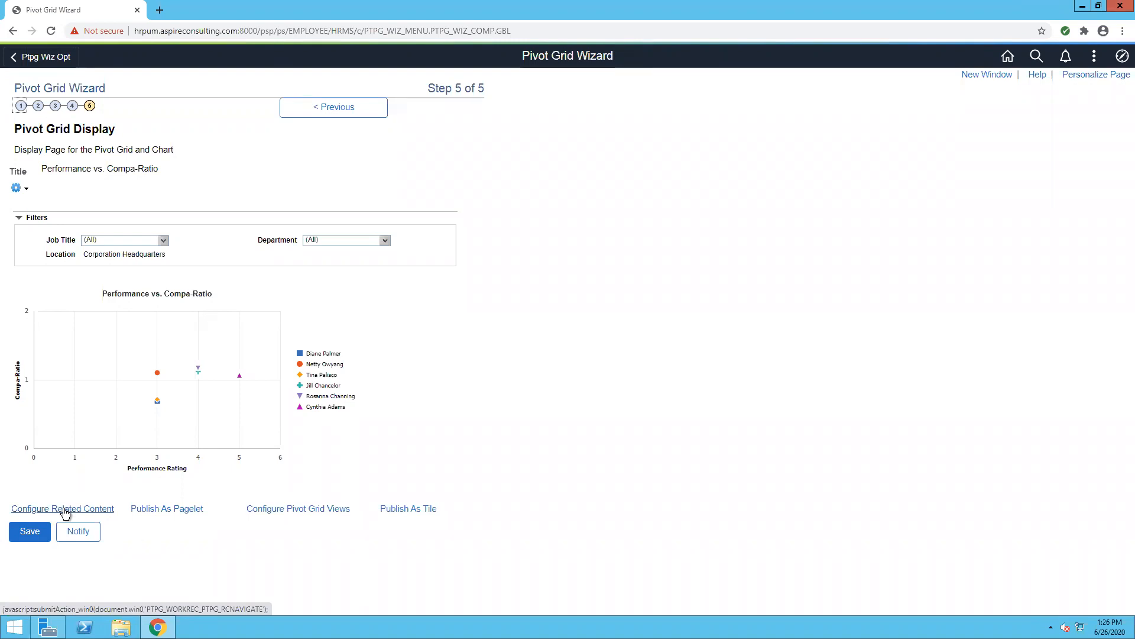
pyautogui.click(65, 511)
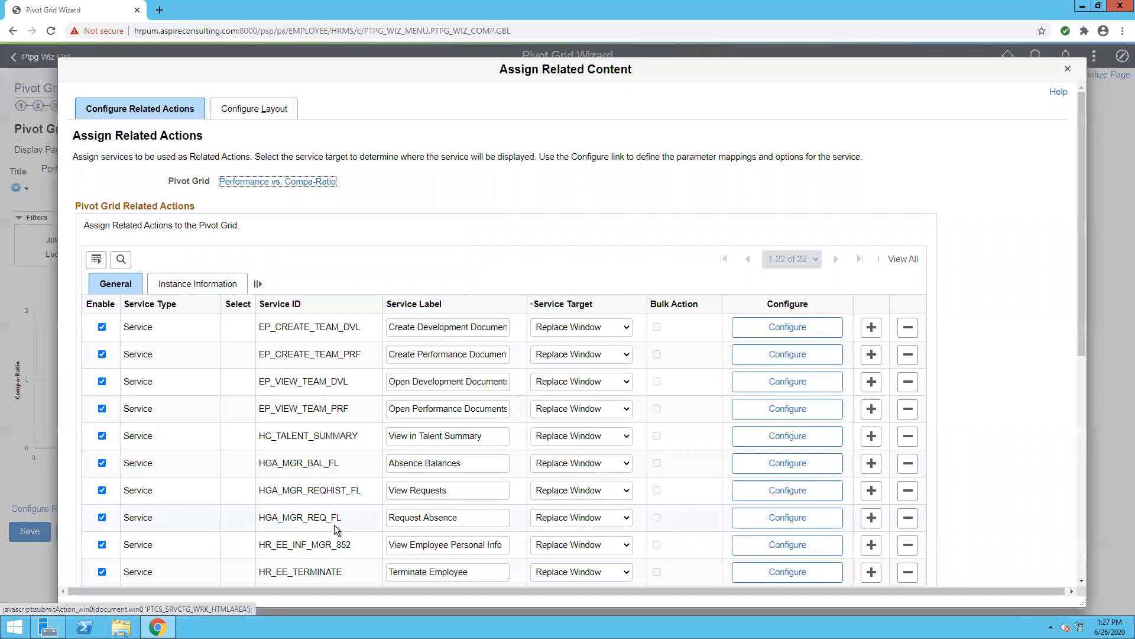
# Review the services, labels and service targets assigned as related actions to the Performance vs. Compa-Ratio pivot grid.
pyautogui.scroll(-2, 144, 364)
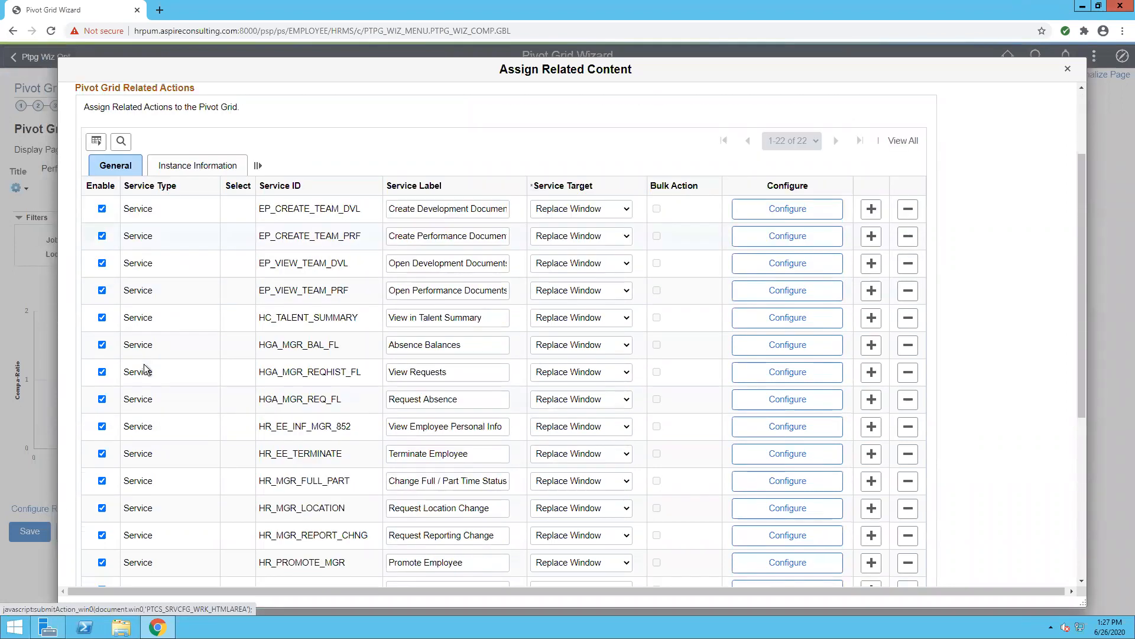
pyautogui.scroll(-5, 144, 363)
pyautogui.scroll(7, 144, 364)
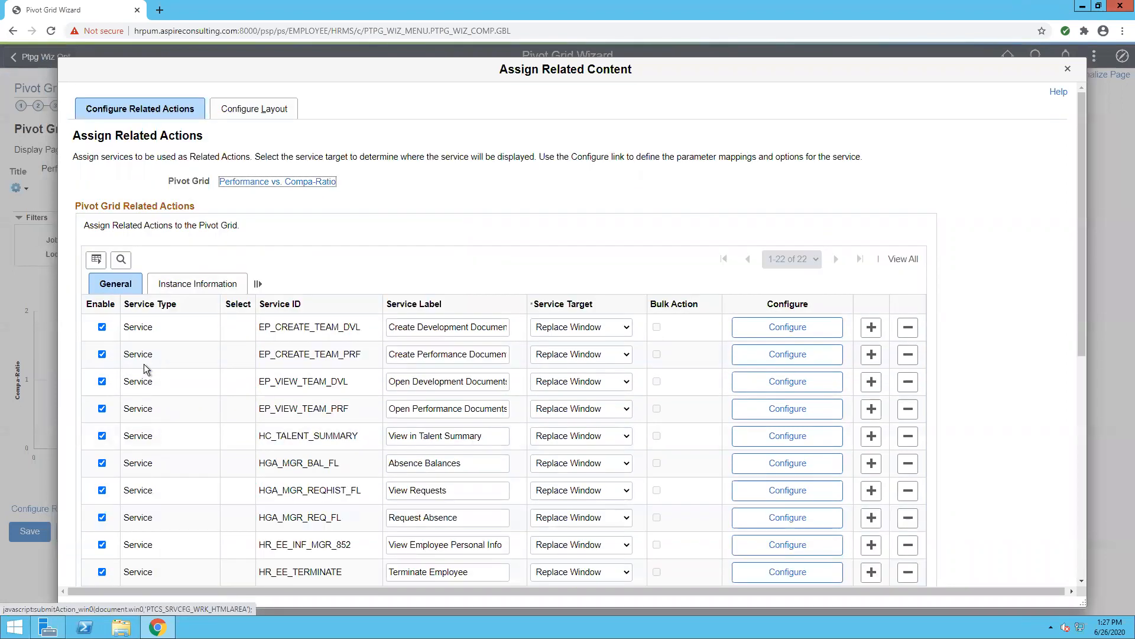
pyautogui.scroll(-2, 143, 364)
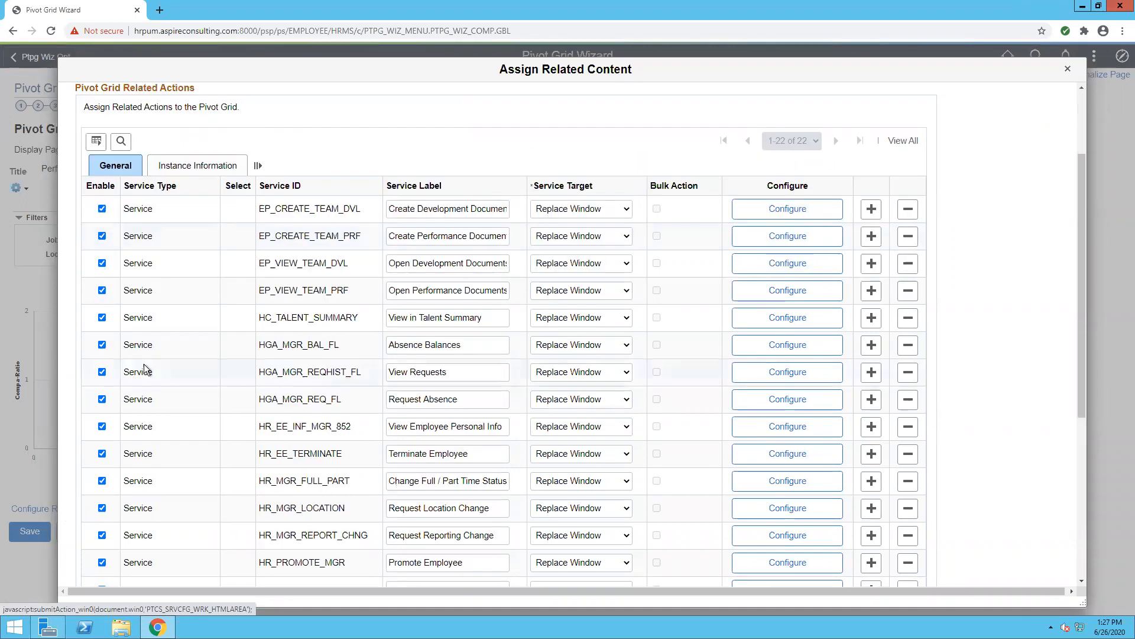
pyautogui.scroll(-2, 144, 364)
pyautogui.scroll(-3, 146, 364)
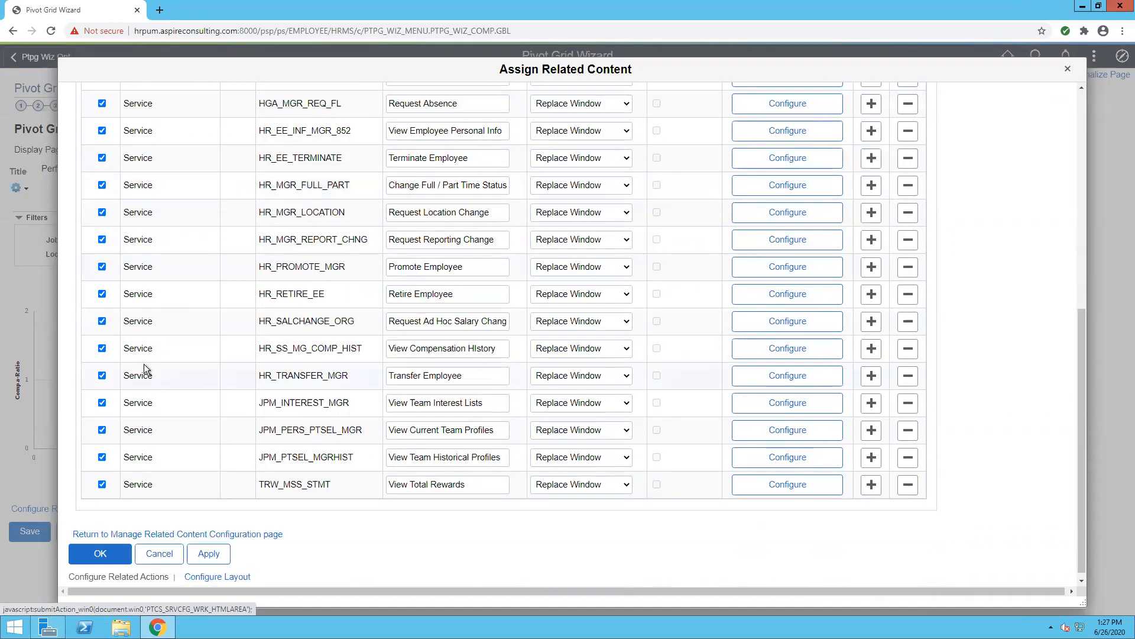
pyautogui.scroll(10, 143, 364)
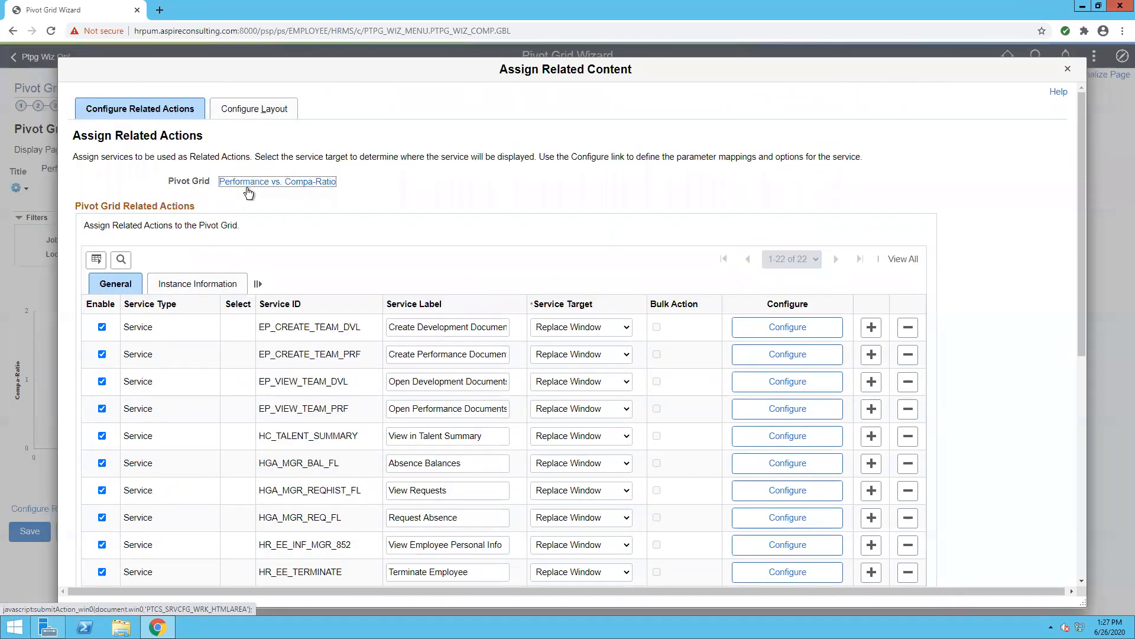
pyautogui.scroll(-1, 232, 383)
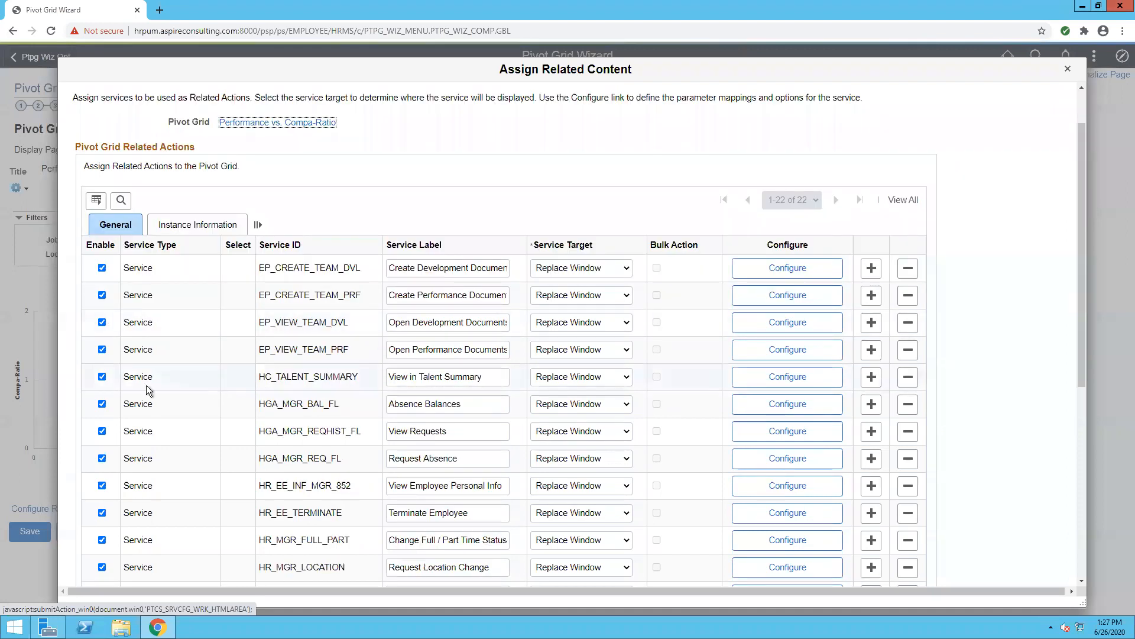
pyautogui.scroll(-1, 175, 392)
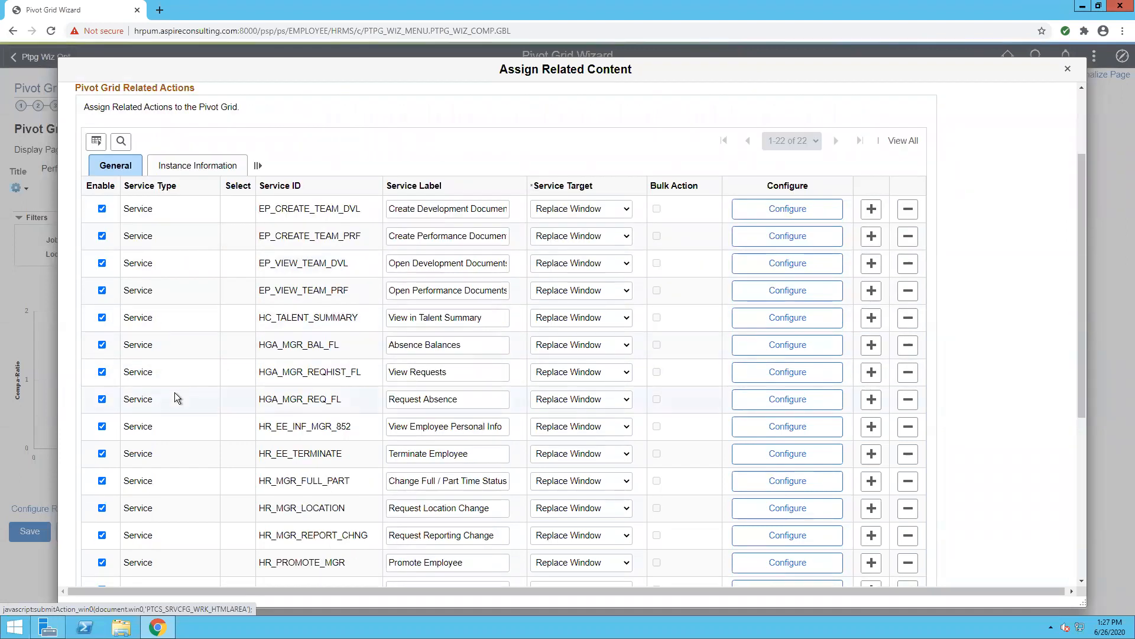
pyautogui.scroll(-1, 189, 304)
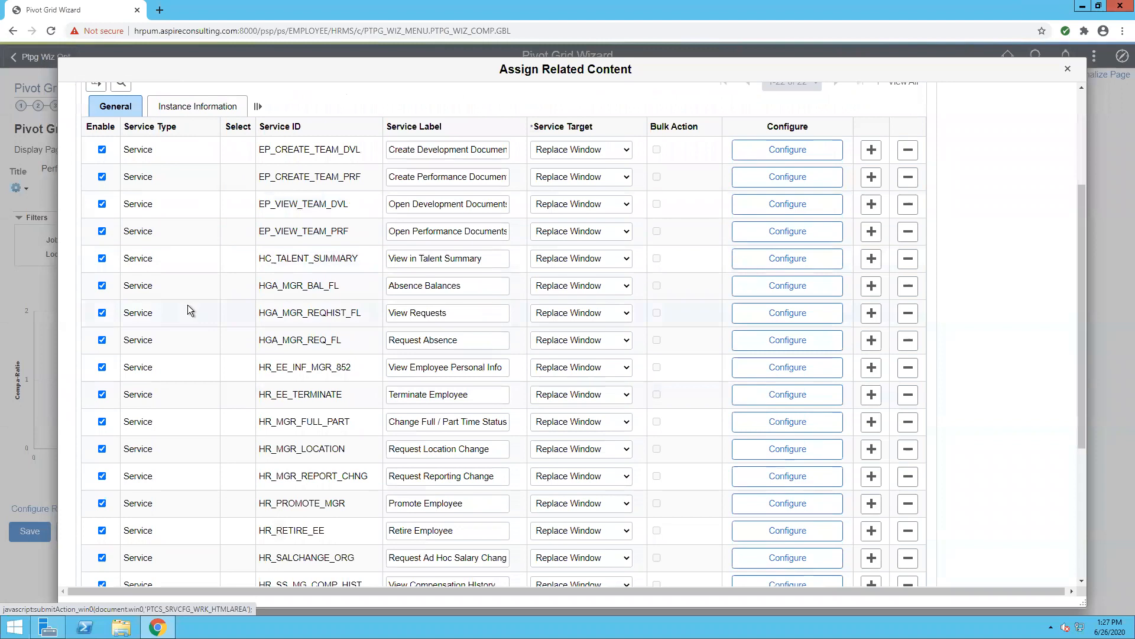
pyautogui.scroll(-2, 187, 304)
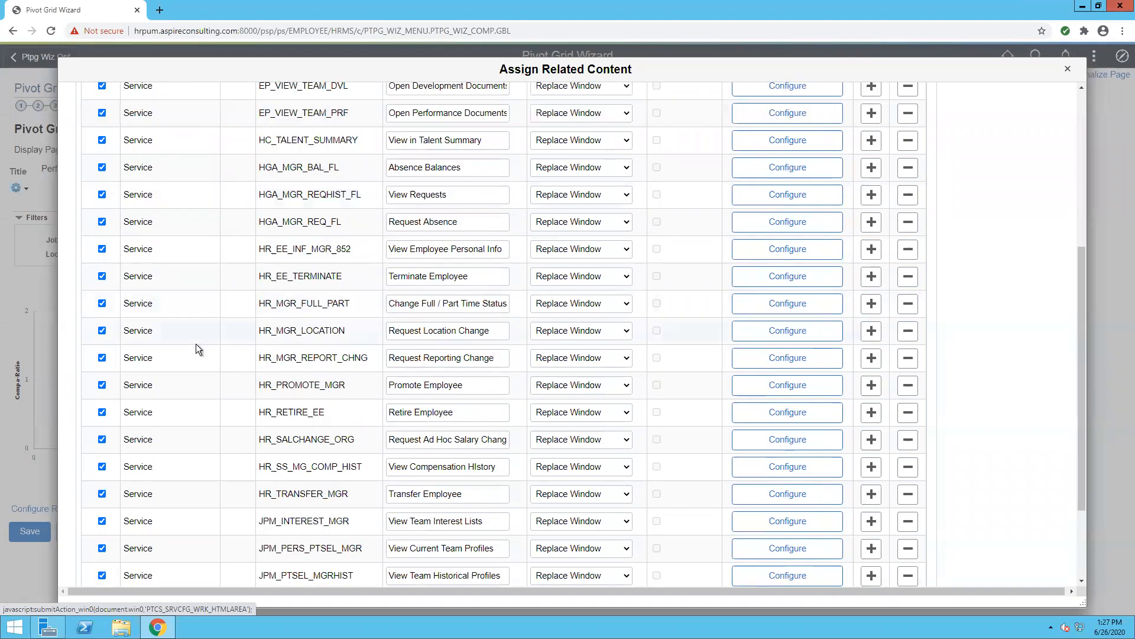
pyautogui.scroll(-2, 196, 343)
# Review the parameter mappings and menu options of the Request Ad Hoc Salary Change service, then close the related content configuration without changes.
pyautogui.click(407, 312)
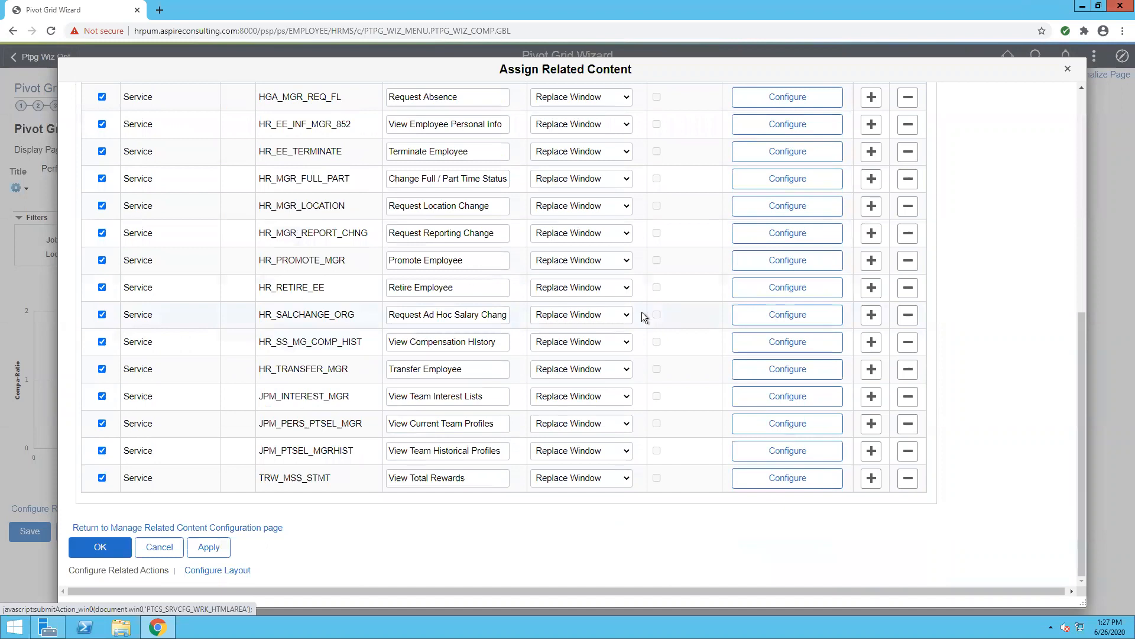
pyautogui.click(787, 315)
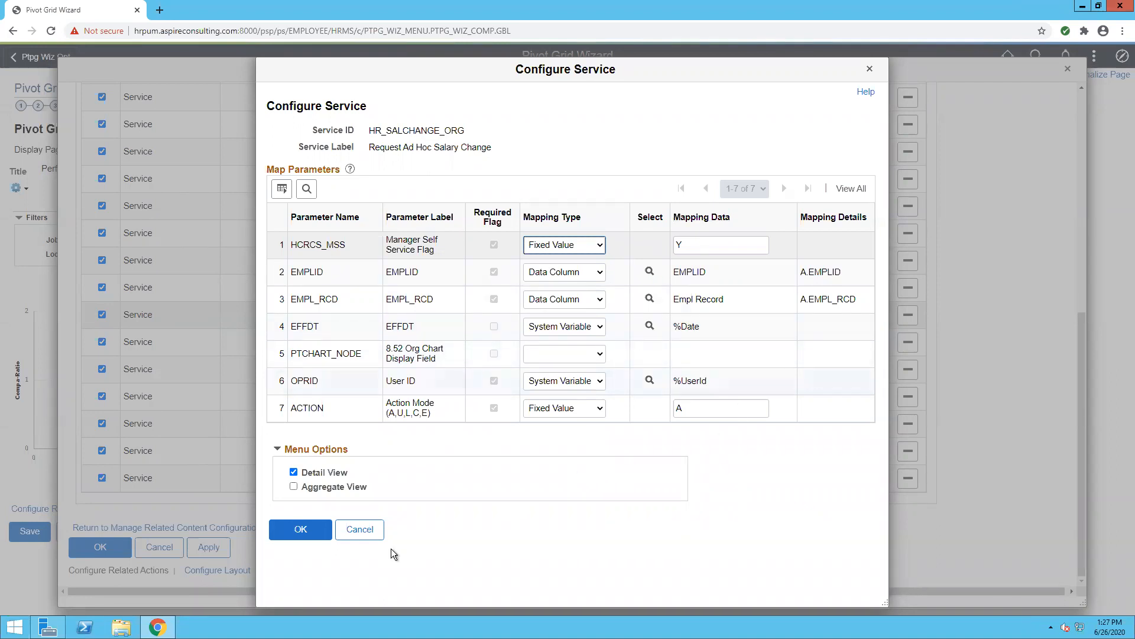
pyautogui.click(368, 531)
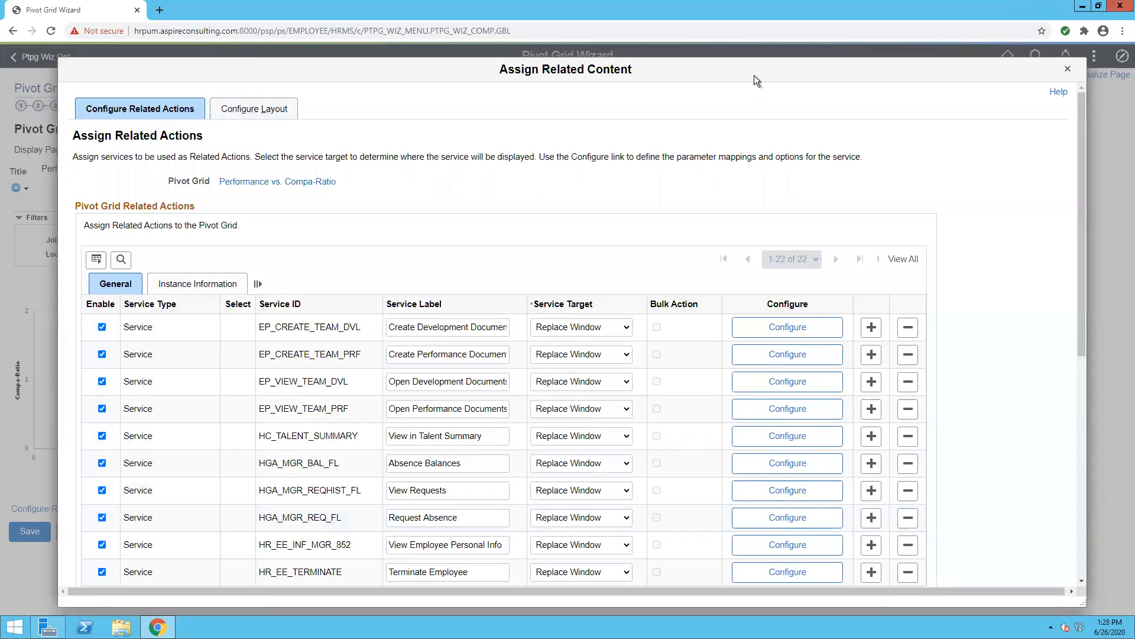
pyautogui.click(1065, 71)
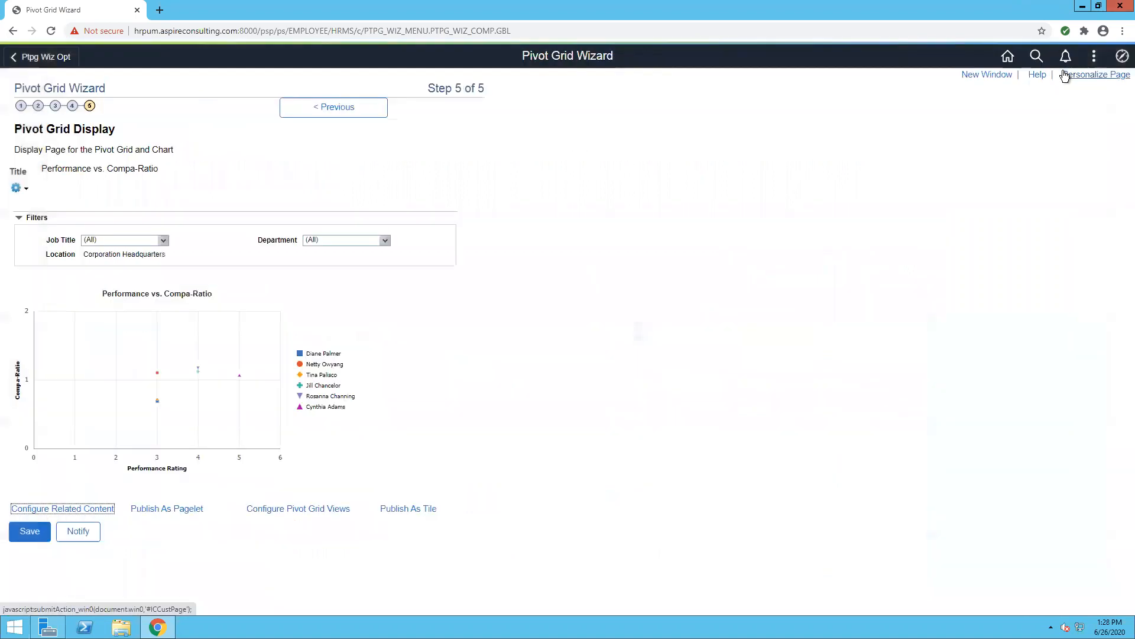
# Go to Manage Related Content Service from the favorites, discarding unsaved changes to the pivot grid.
pyautogui.click(1122, 56)
pyautogui.click(1118, 183)
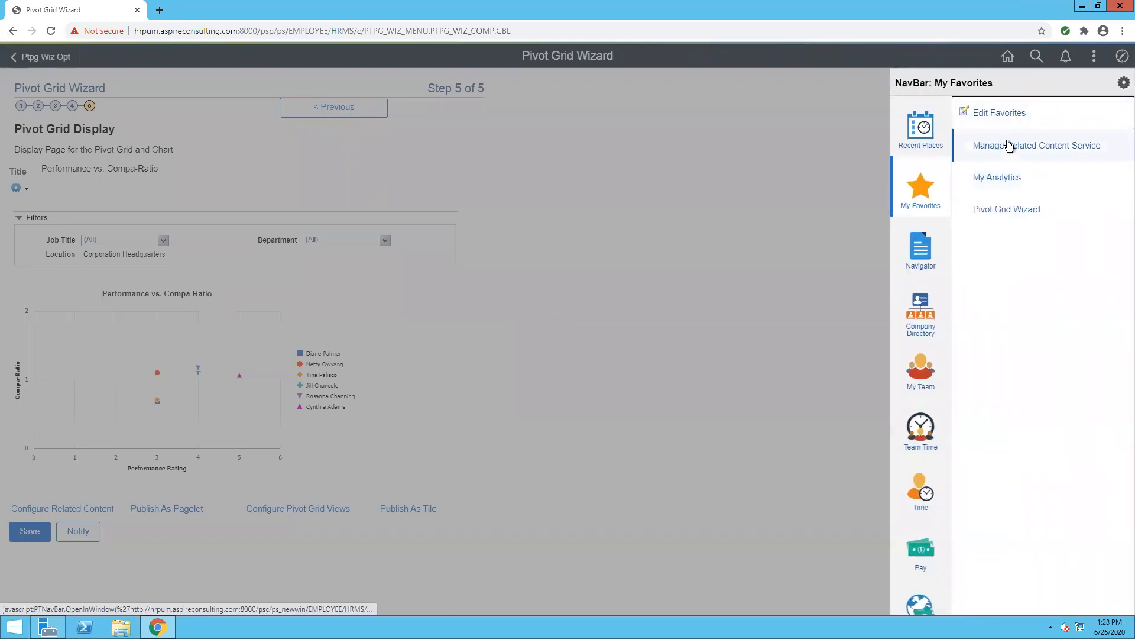
pyautogui.click(1008, 145)
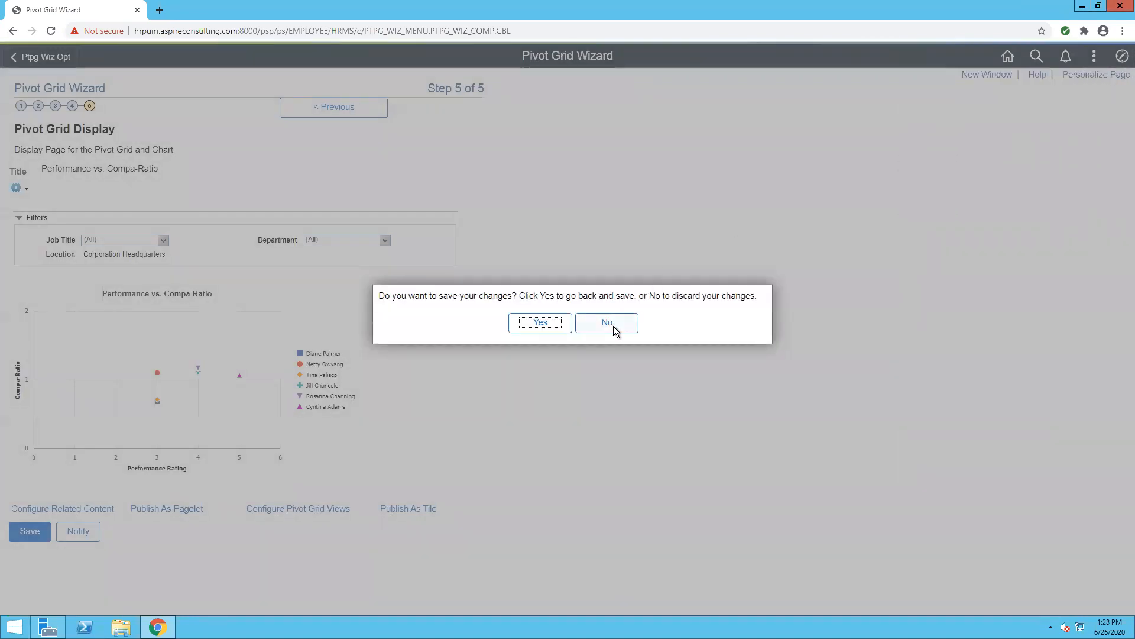
pyautogui.click(613, 325)
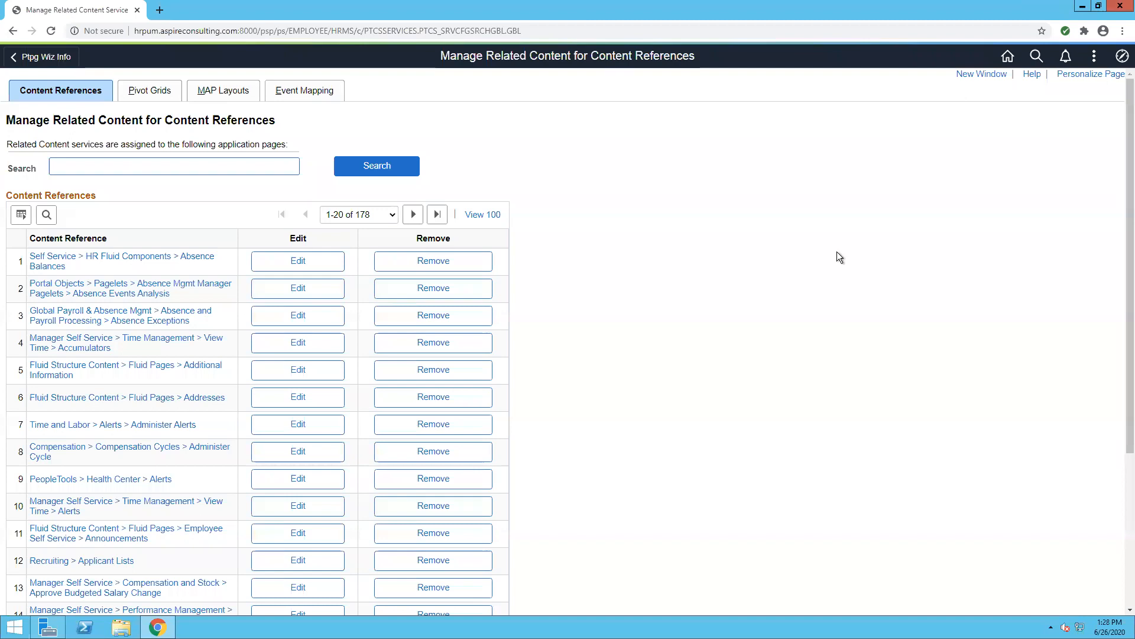
# Search the content references for "ad hoc salary" and edit the Fluid Pages Manager Self Service entry for Request Ad Hoc Salary Change.
pyautogui.write('ad hoc salary')
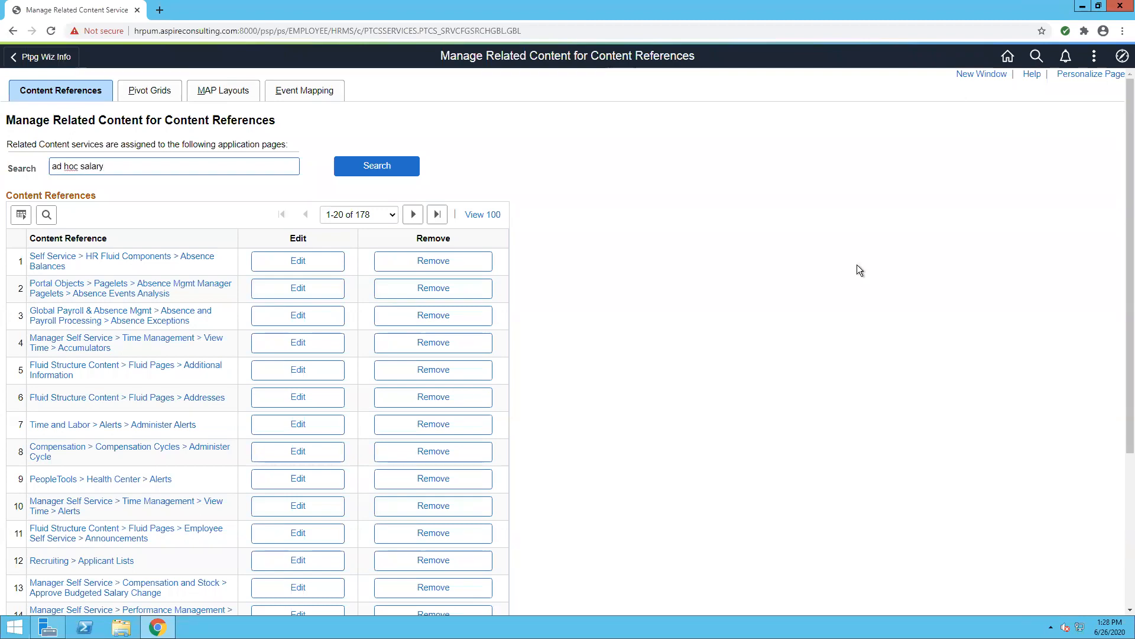
pyautogui.click(407, 172)
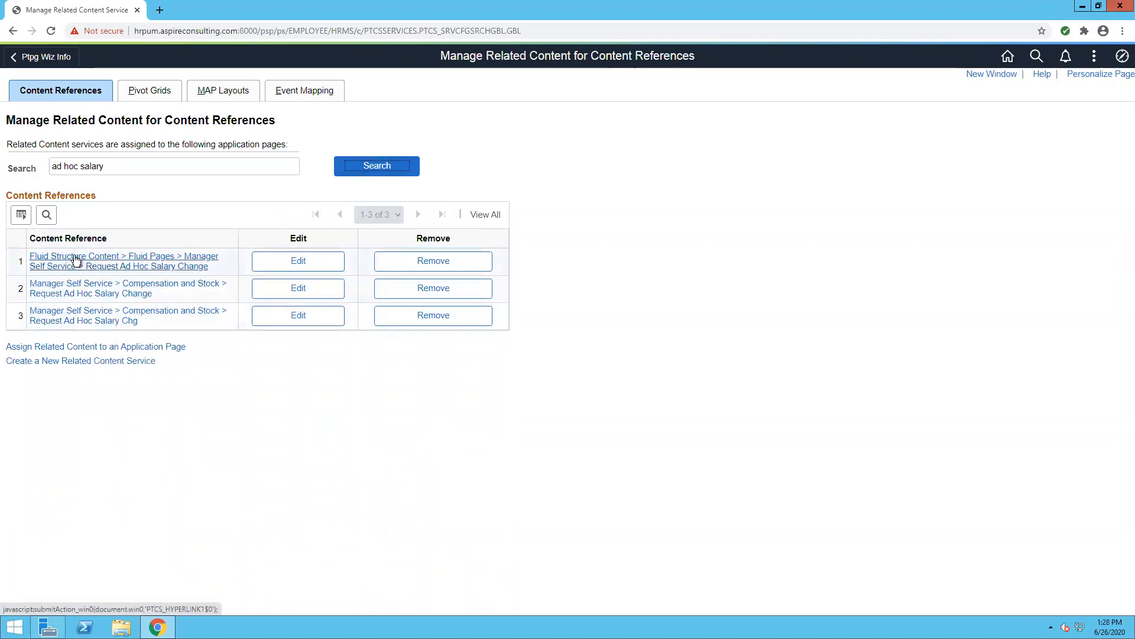
pyautogui.click(289, 262)
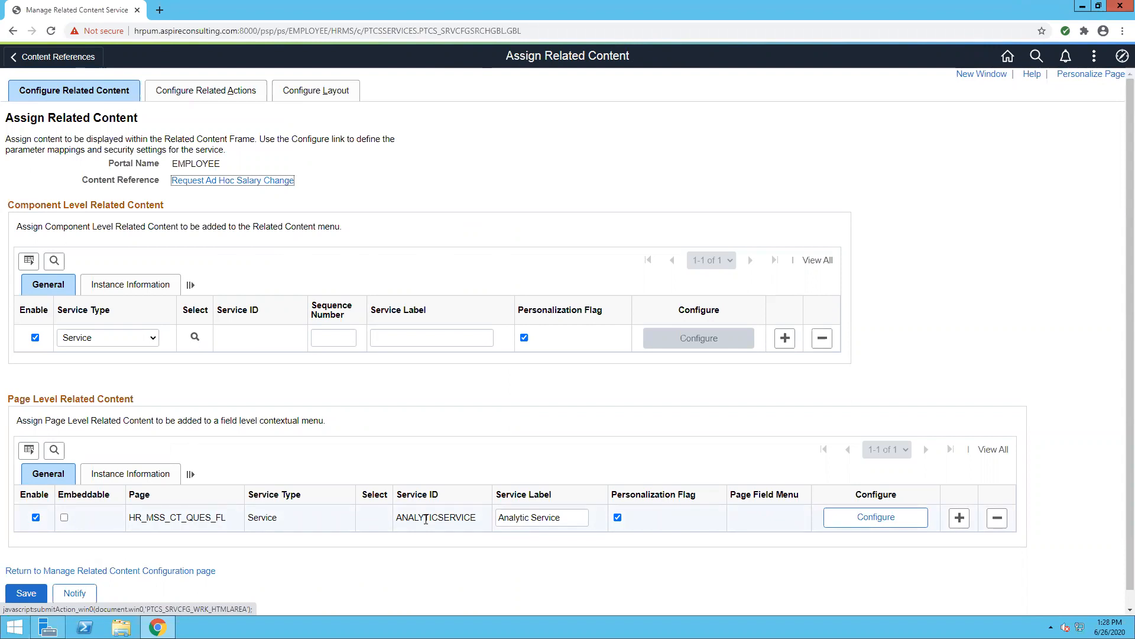
# Add a second page level related content row and enter the page HR_MSS_CT_QUES_FL.
pyautogui.click(963, 520)
pyautogui.click(177, 544)
pyautogui.write('HR')
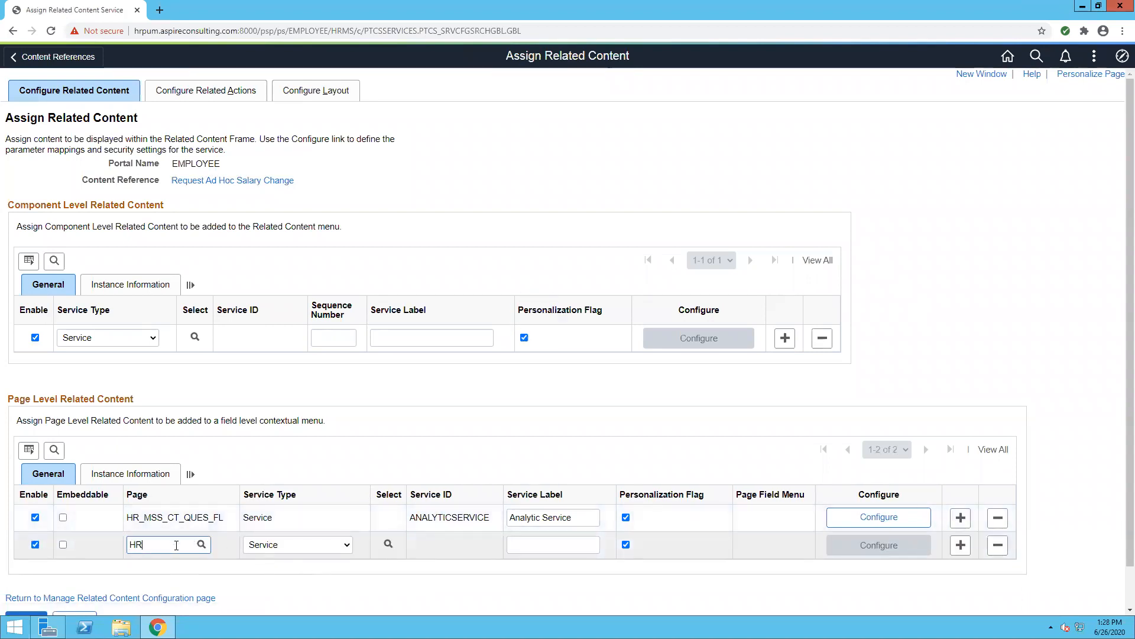
pyautogui.write('_MSS_C')
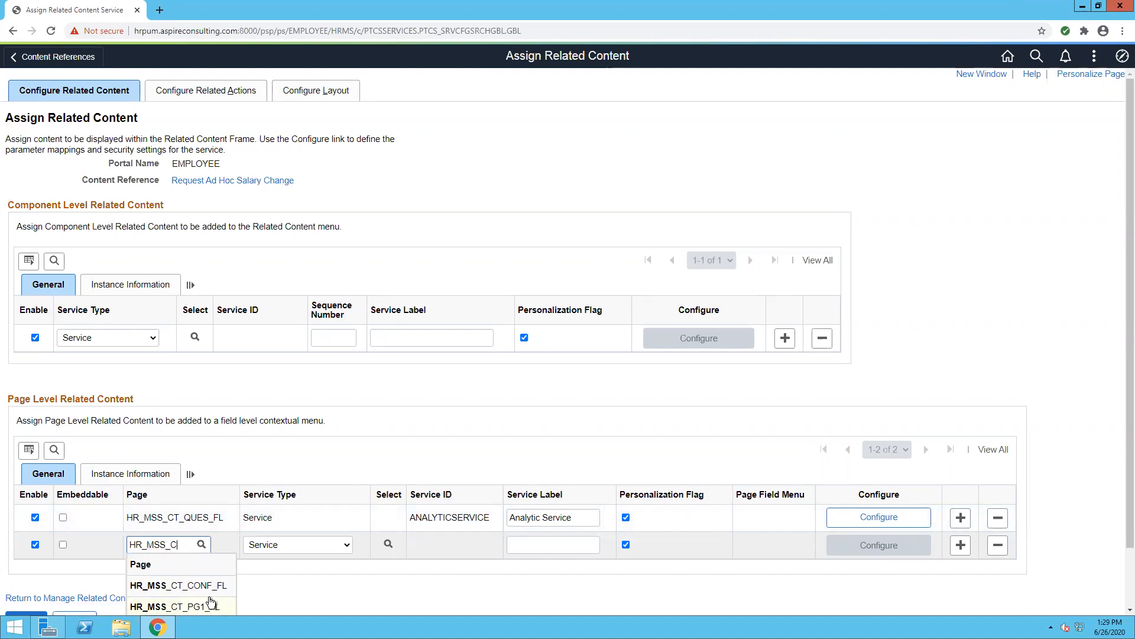
pyautogui.write('T_Q')
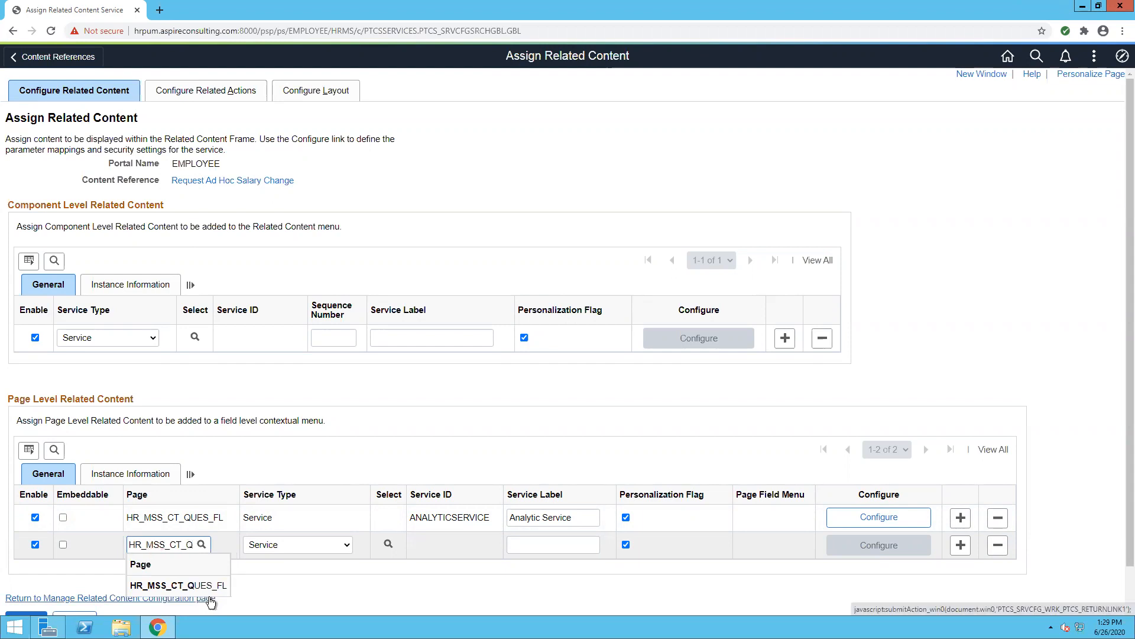
# Assign ANALYTICSERVICE to the new page level row, using the Performance vs. Compa-Ratio pivot grid HR_TM_PG.
pyautogui.click(389, 544)
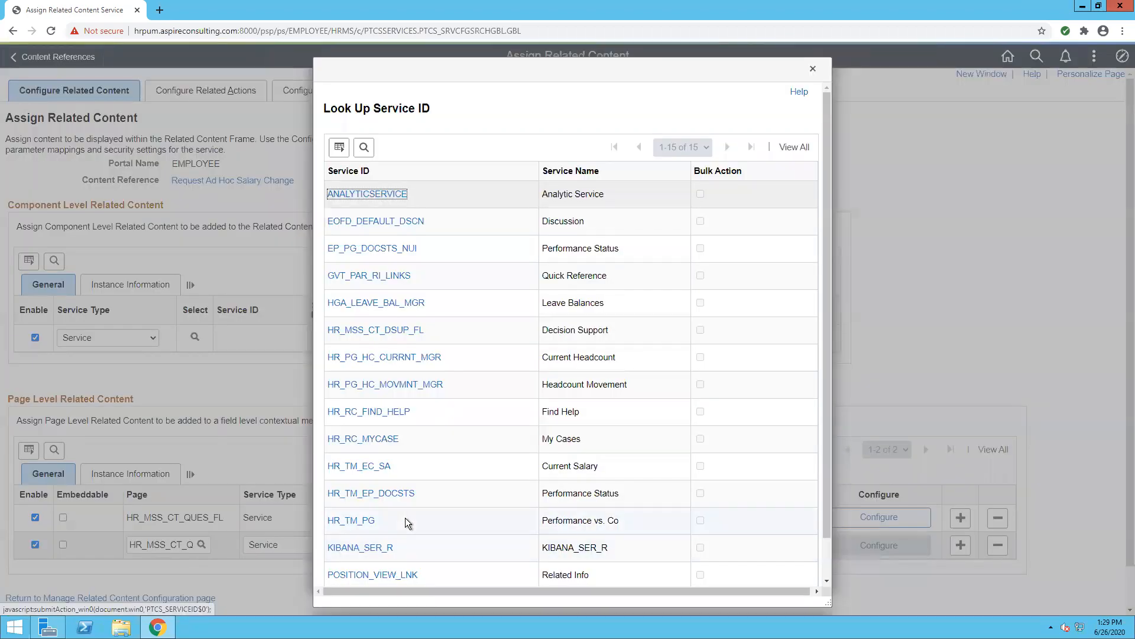
pyautogui.click(565, 172)
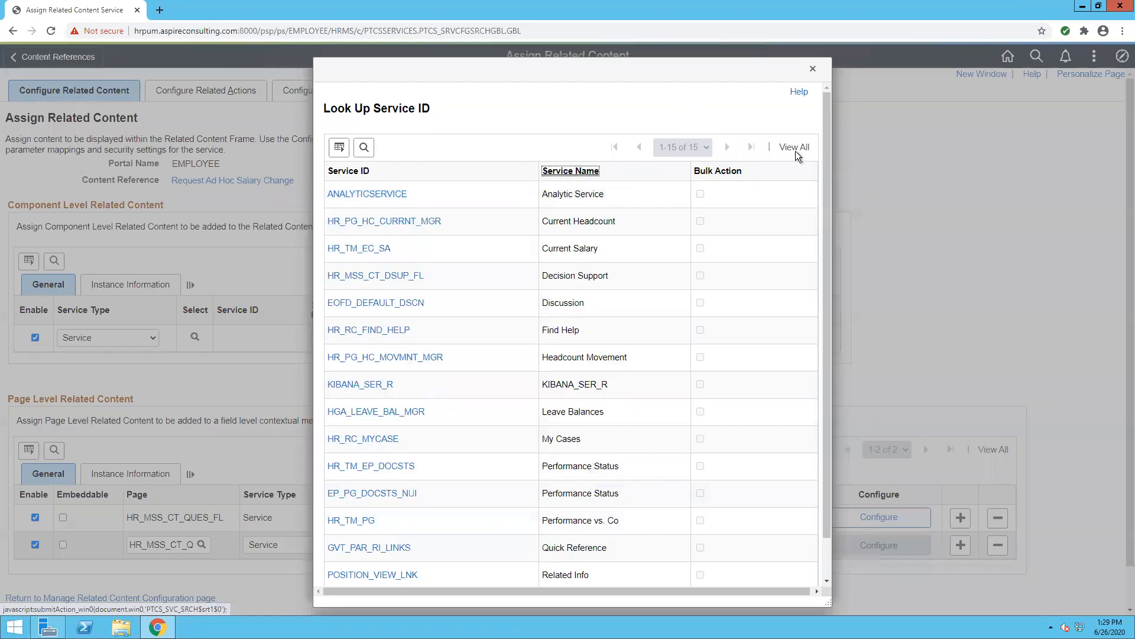
pyautogui.moveTo(828, 146); pyautogui.dragTo(532, 169)
pyautogui.click(368, 194)
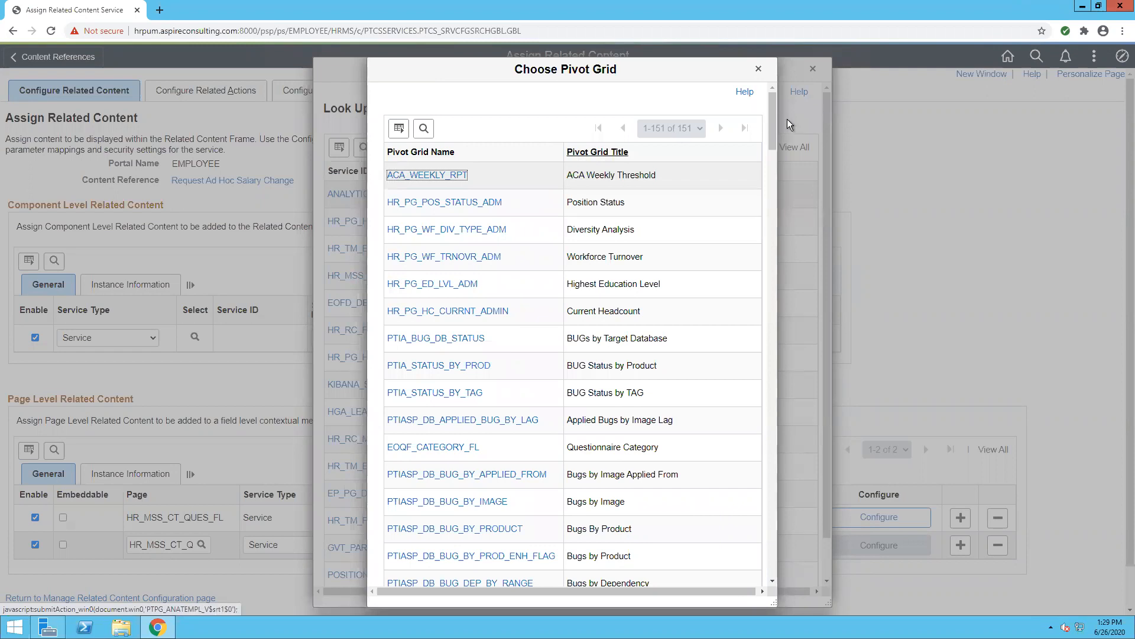
pyautogui.moveTo(771, 119); pyautogui.dragTo(758, 471)
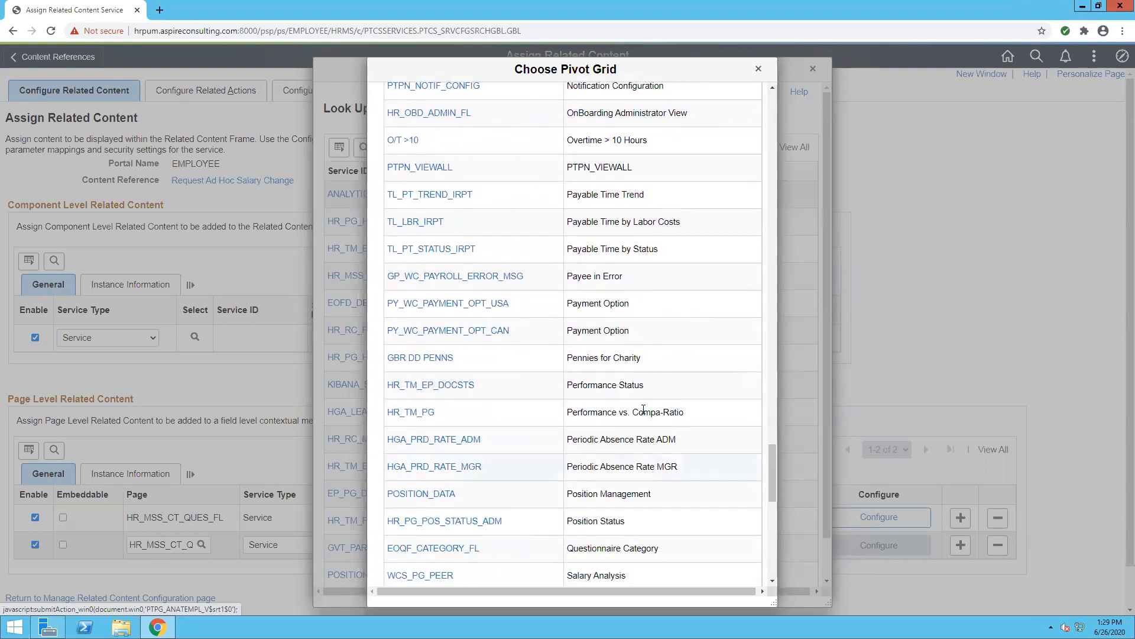
pyautogui.click(413, 413)
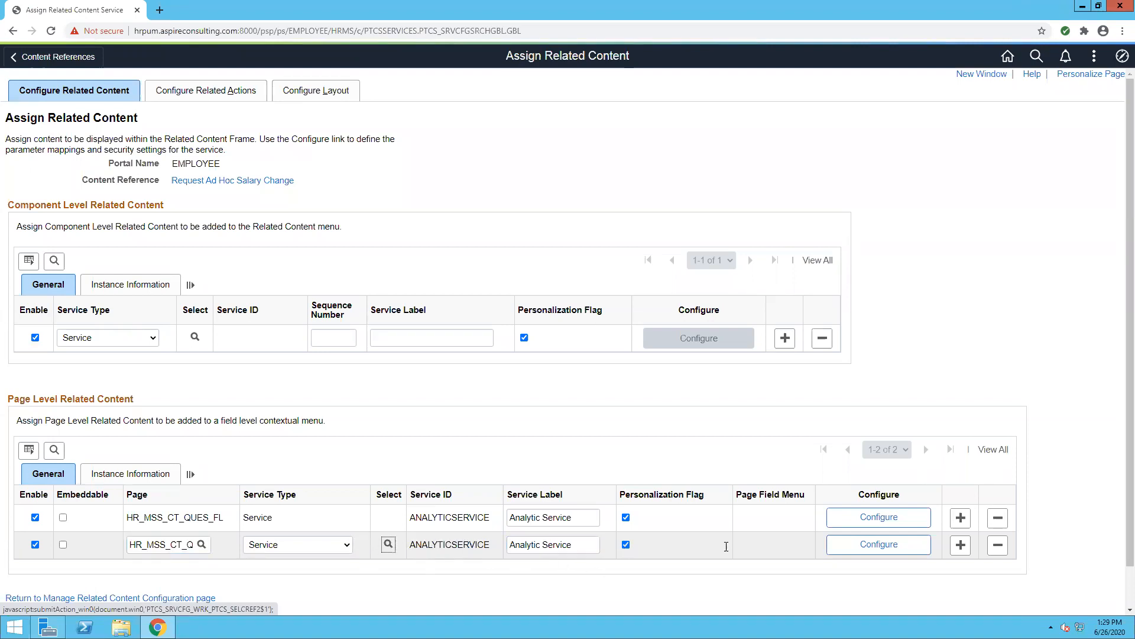
# Review the new Analytic Service row's parameter mapping, menu, filter and security options, leaving its configuration without applying changes.
pyautogui.click(881, 546)
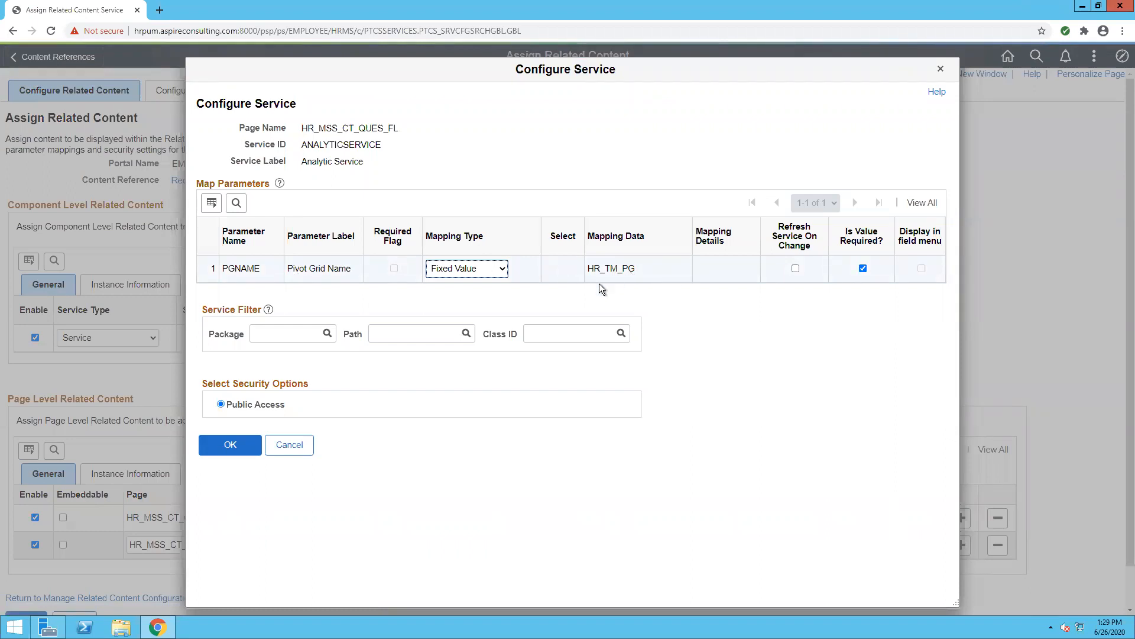
pyautogui.click(289, 444)
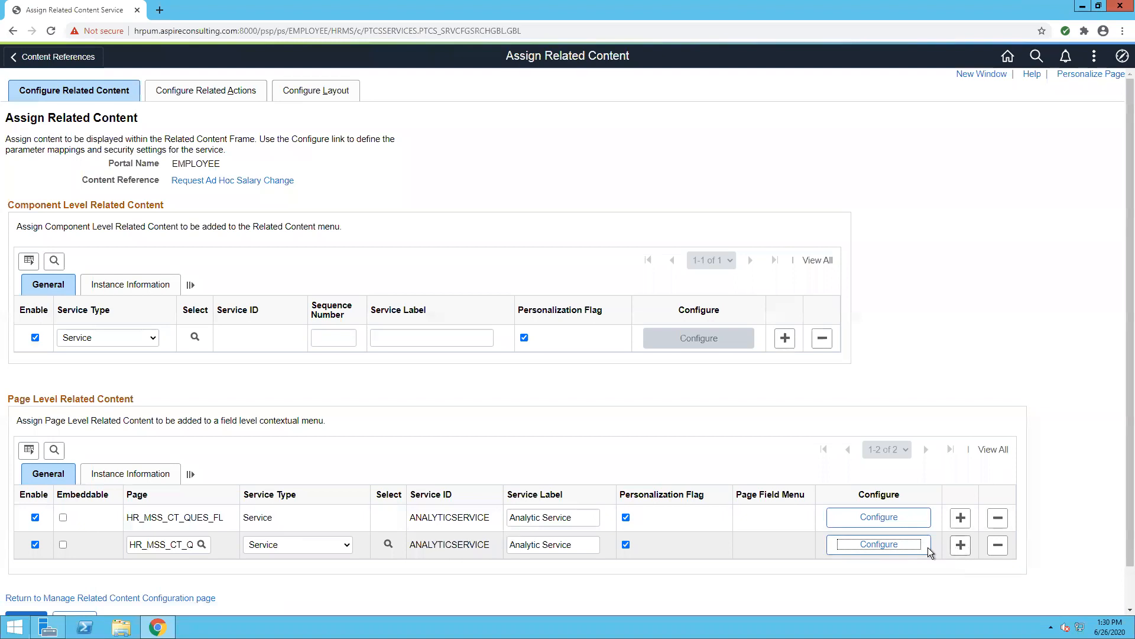
pyautogui.click(899, 544)
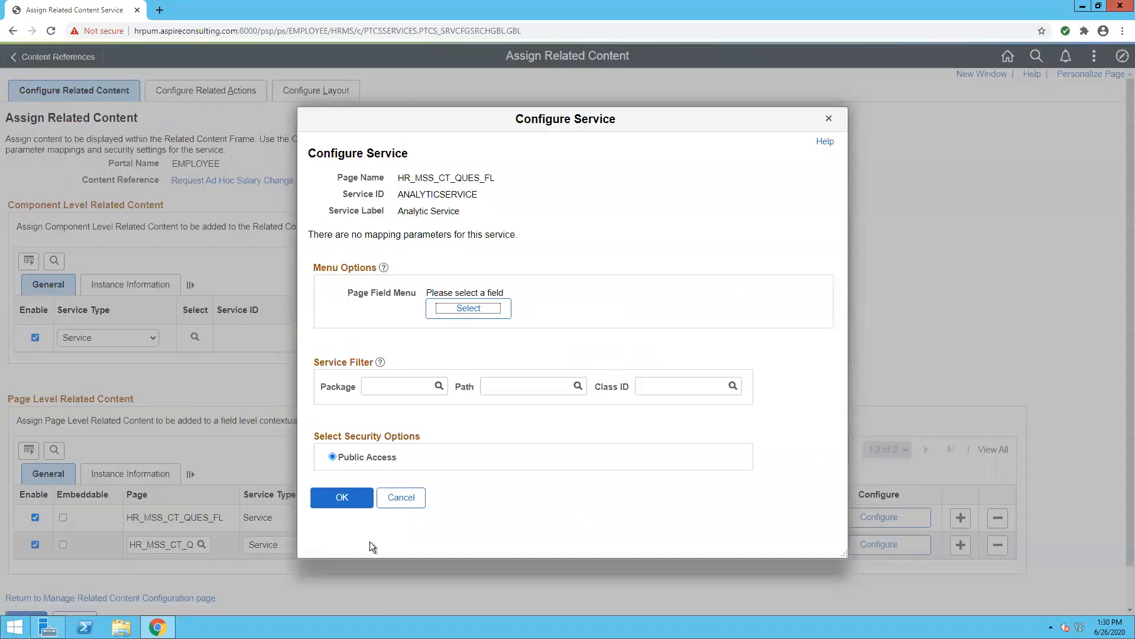
pyautogui.click(400, 497)
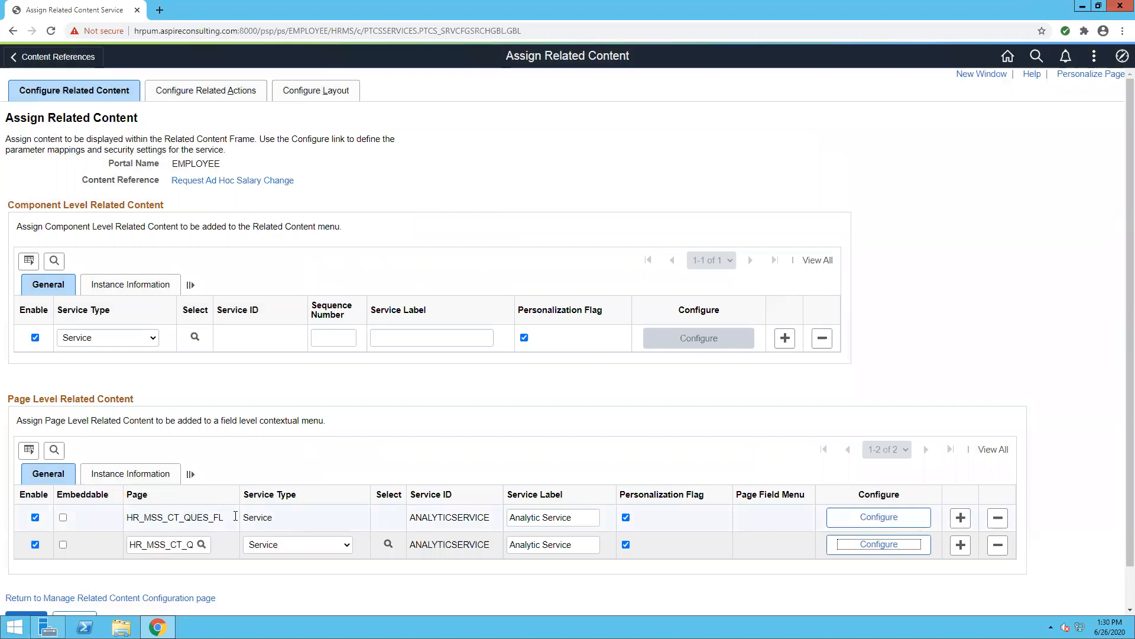
# Delete the newly added Analytic Service row from the page level related content.
pyautogui.click(999, 545)
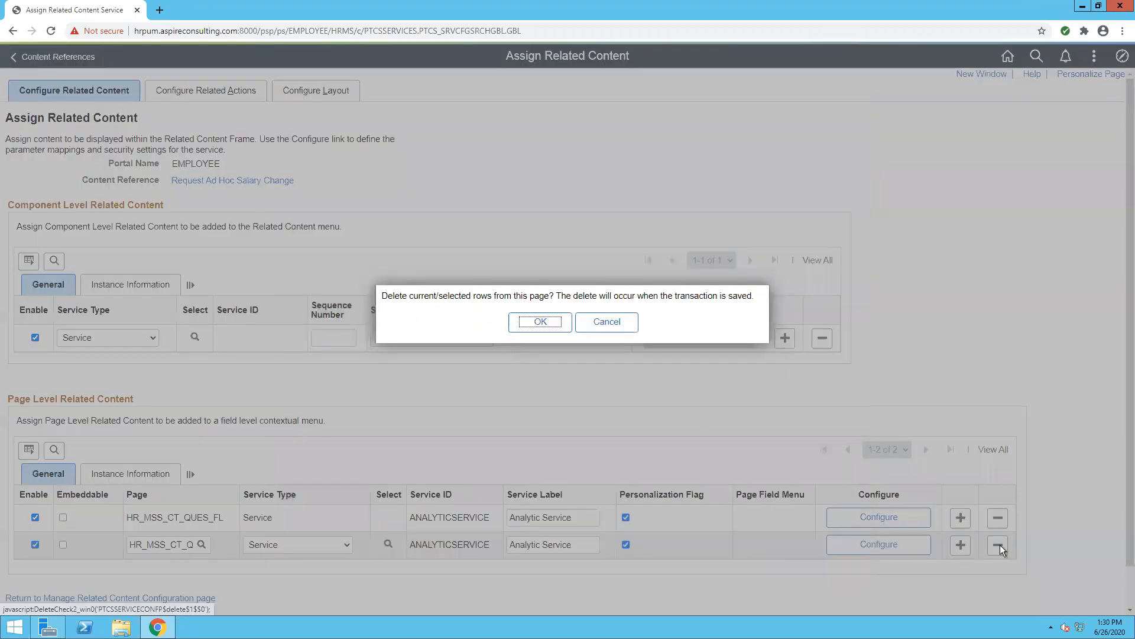
pyautogui.click(608, 321)
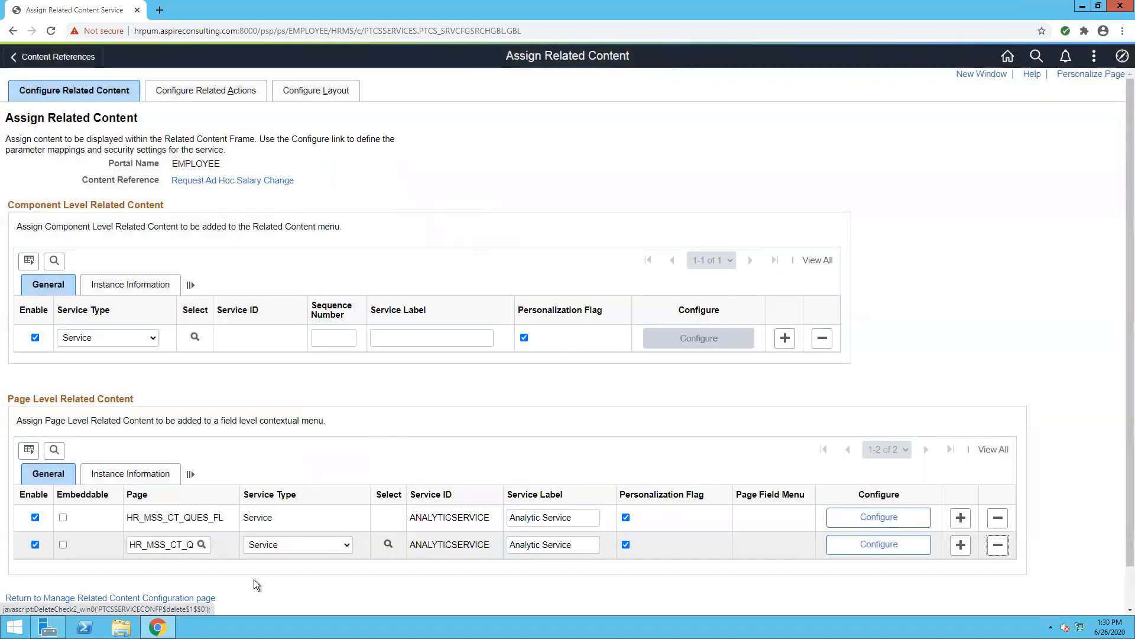
pyautogui.click(999, 545)
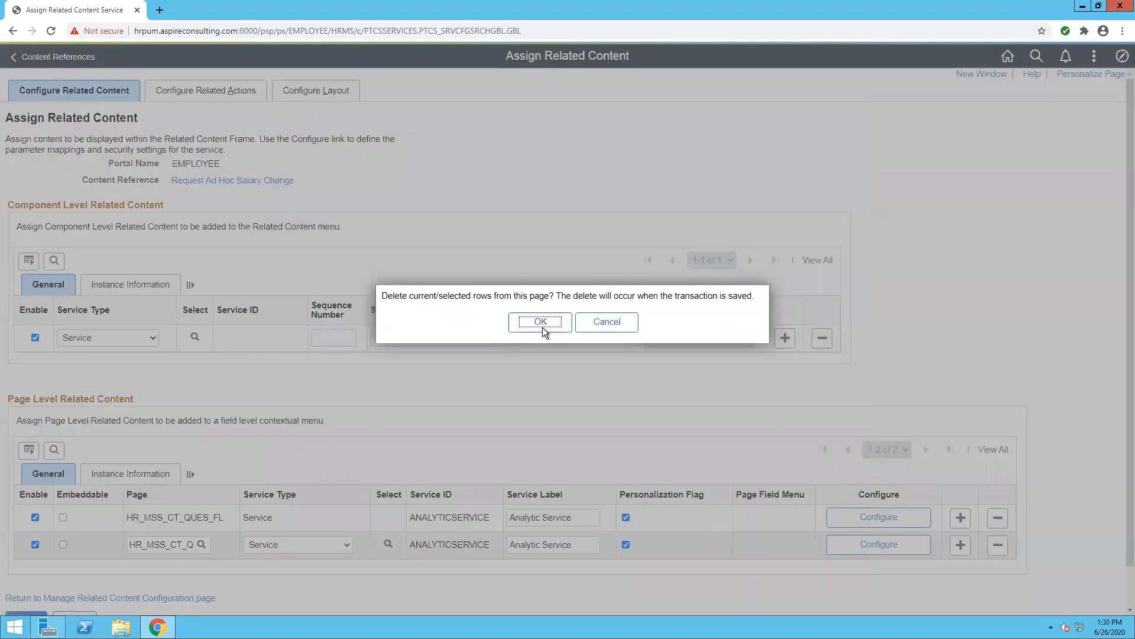
pyautogui.click(523, 322)
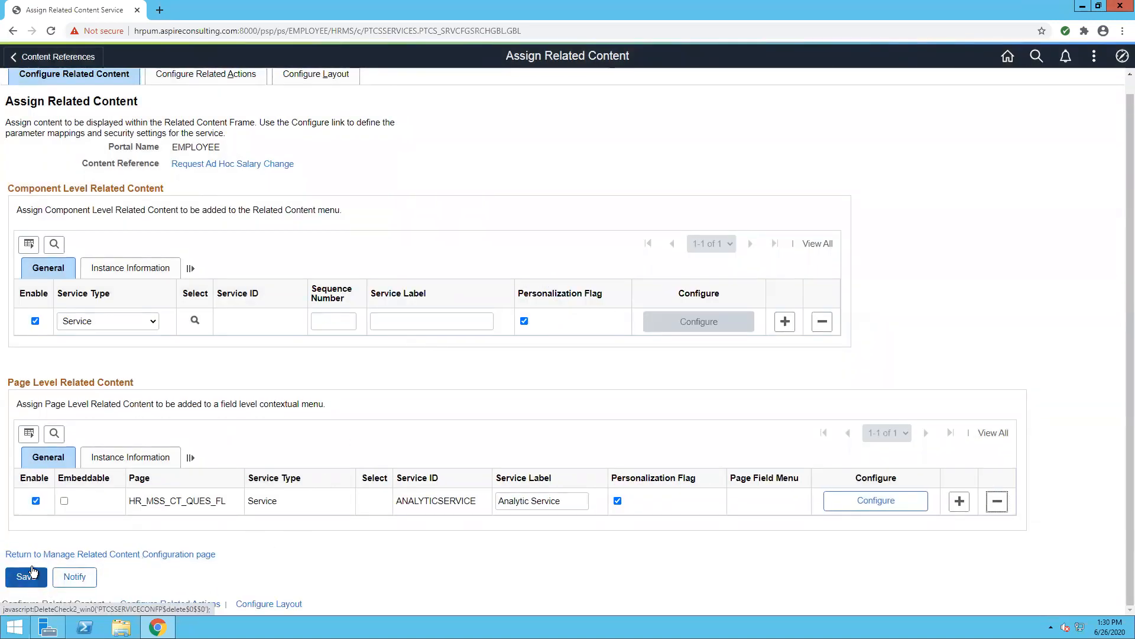
# Open the Request Ad Hoc Salary Change content reference and select the Administrative Assistant's employee record.
pyautogui.scroll(1, 382, 564)
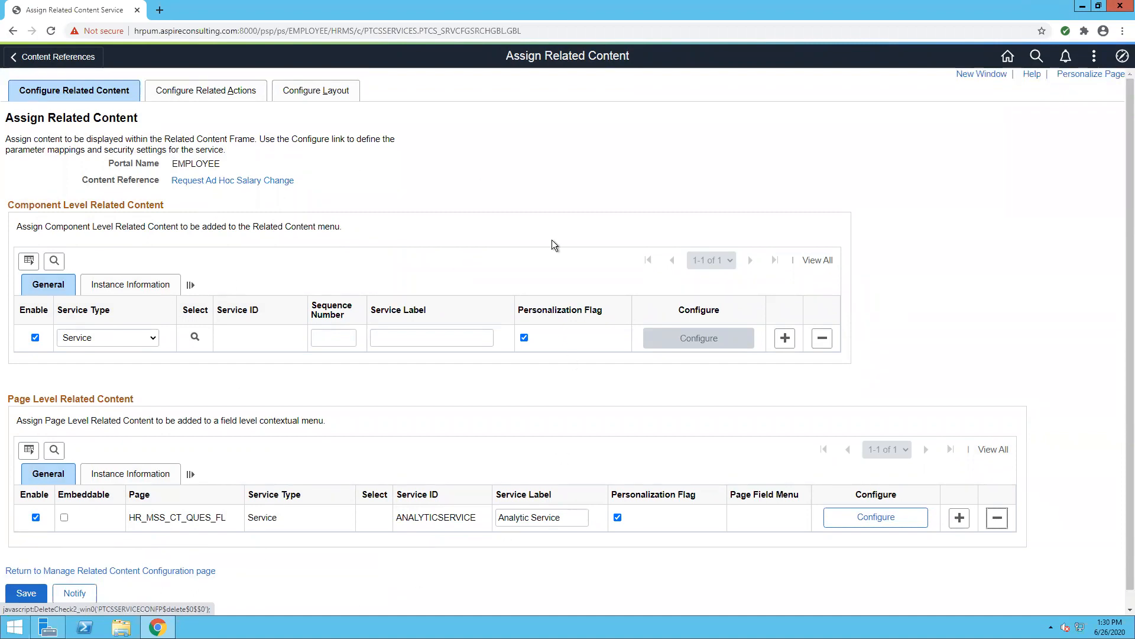
pyautogui.click(211, 183)
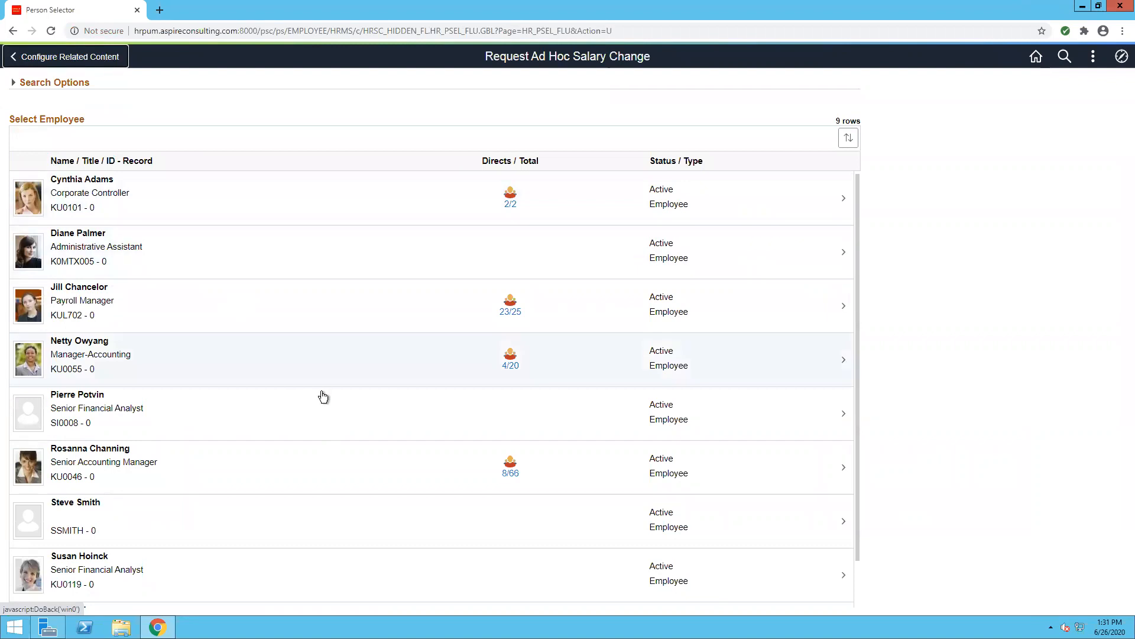
pyautogui.scroll(-1, 323, 396)
pyautogui.scroll(1, 316, 401)
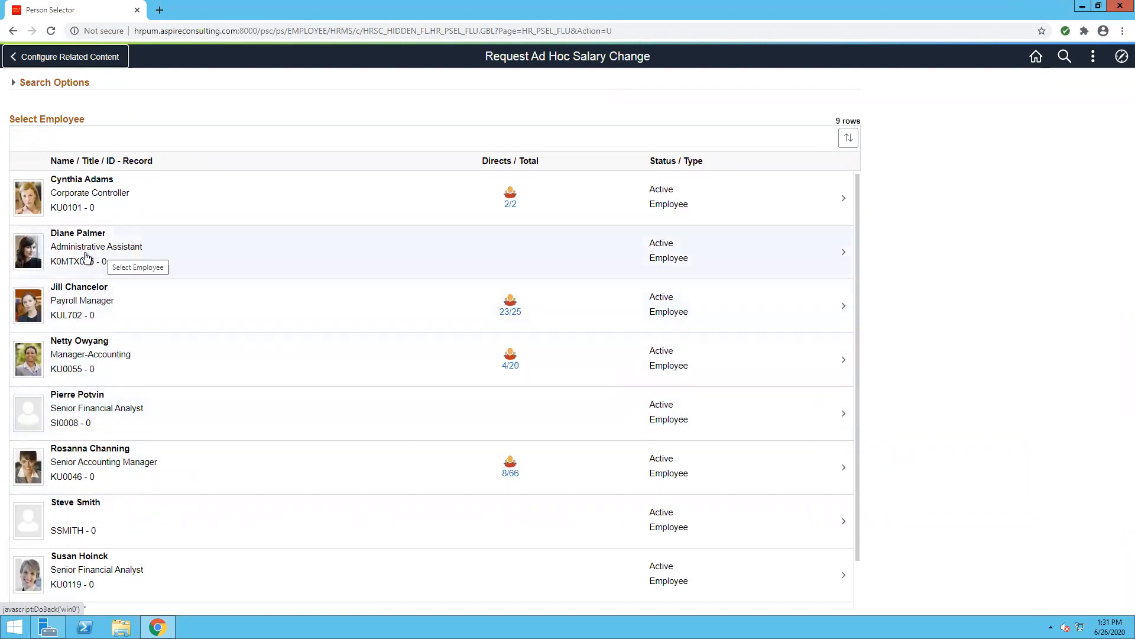
pyautogui.click(843, 253)
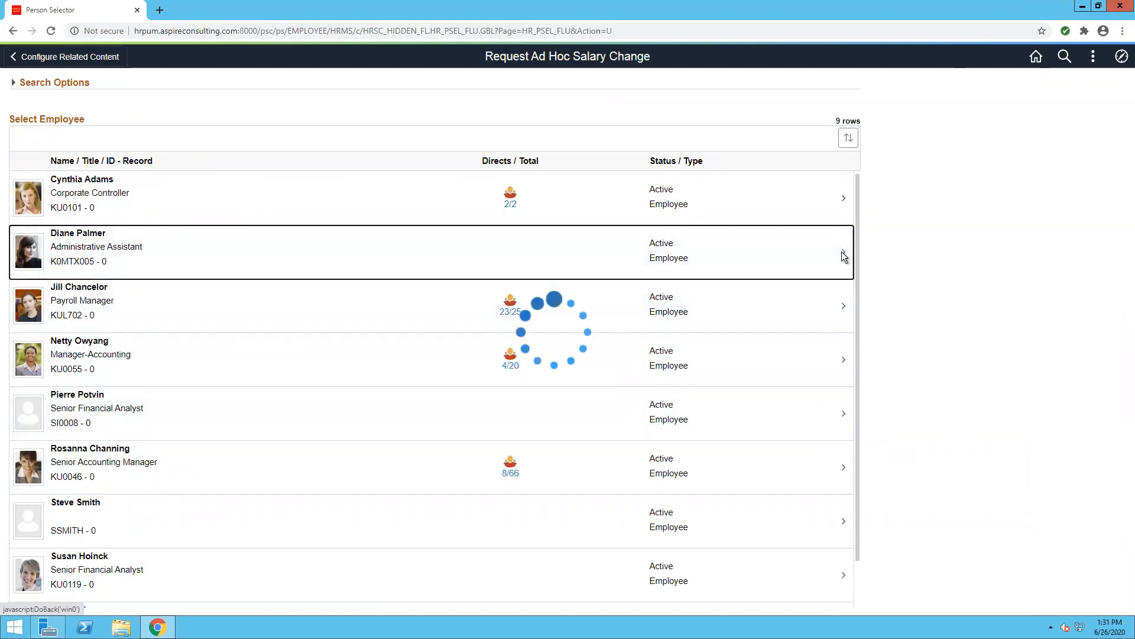
pyautogui.scroll(-1, 844, 255)
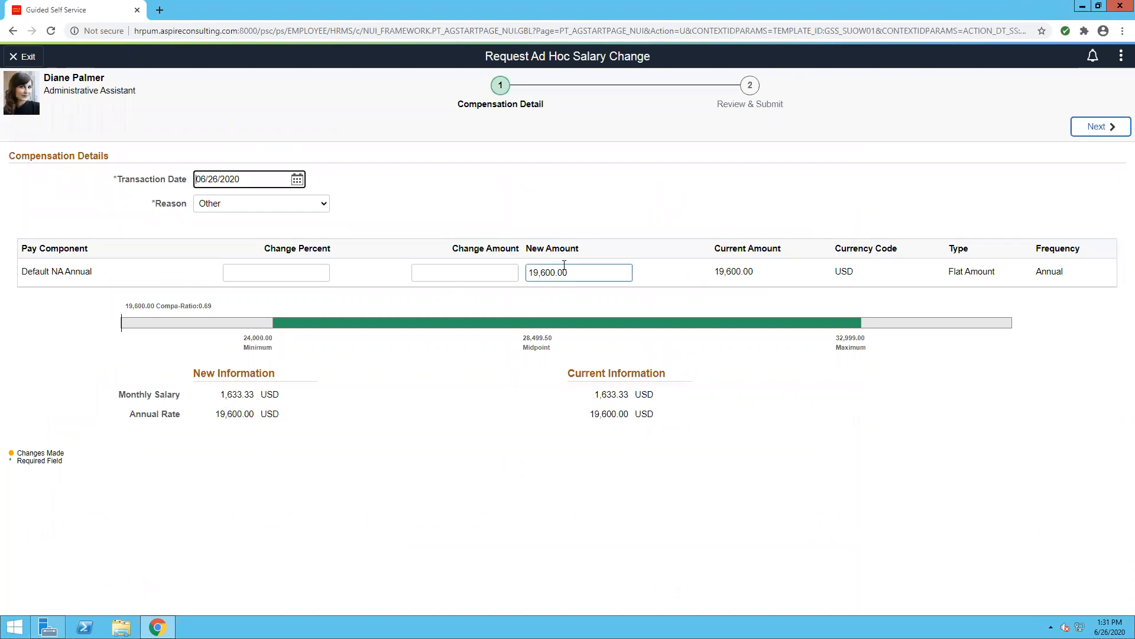
# Enter a change amount of 5000 for the Default NA Annual pay component and proceed to Review & Submit.
pyautogui.click(541, 272)
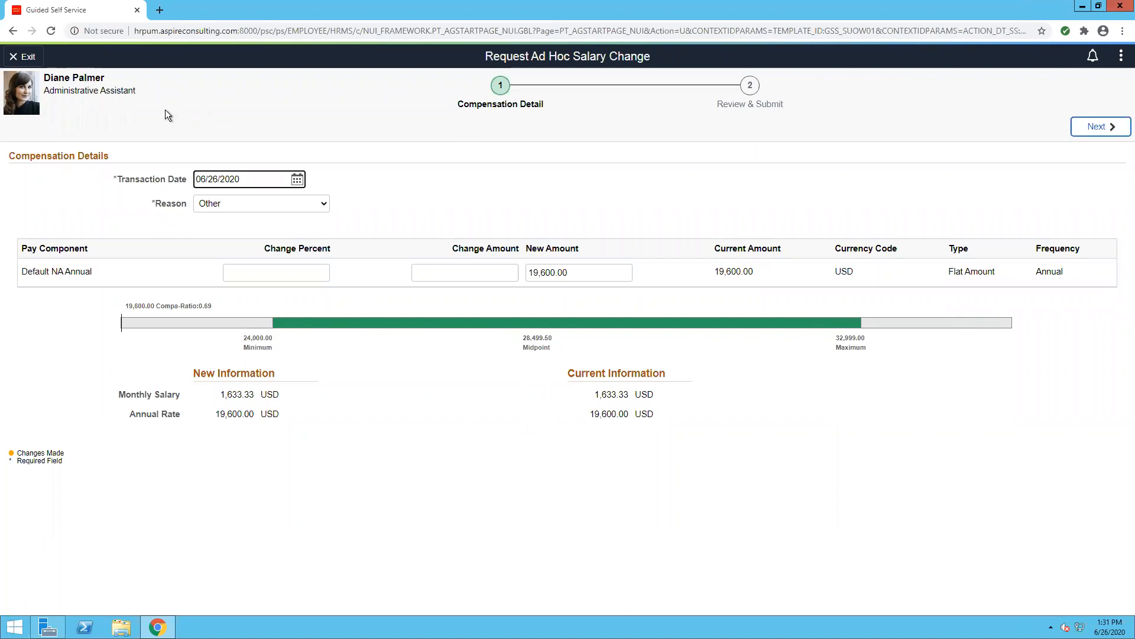
pyautogui.click(468, 271)
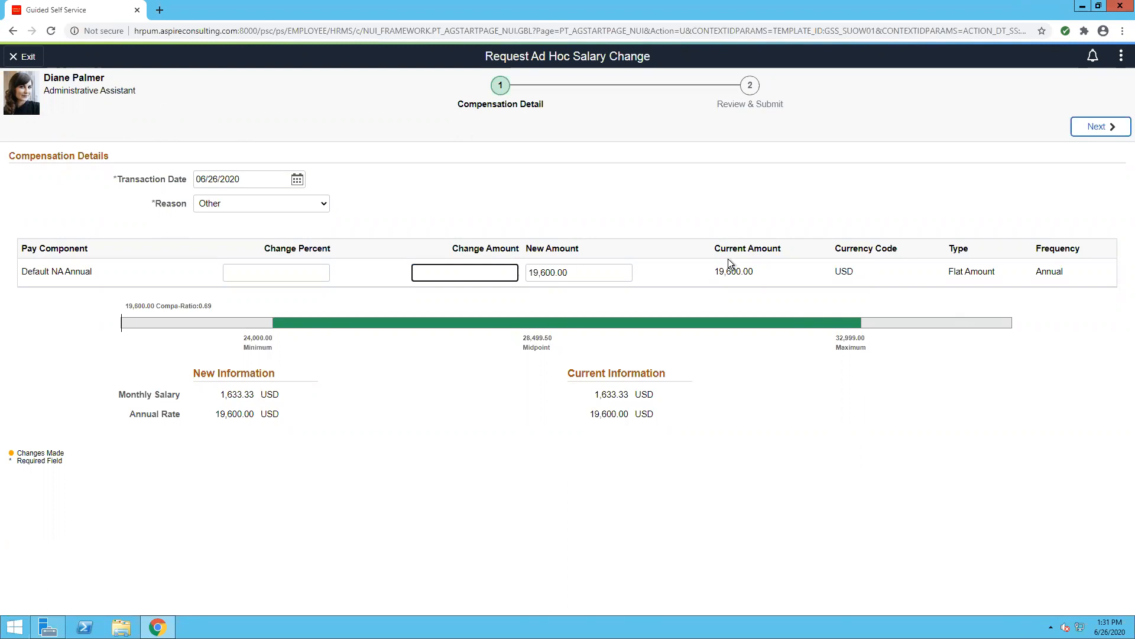
pyautogui.write('5000')
pyautogui.click(1110, 129)
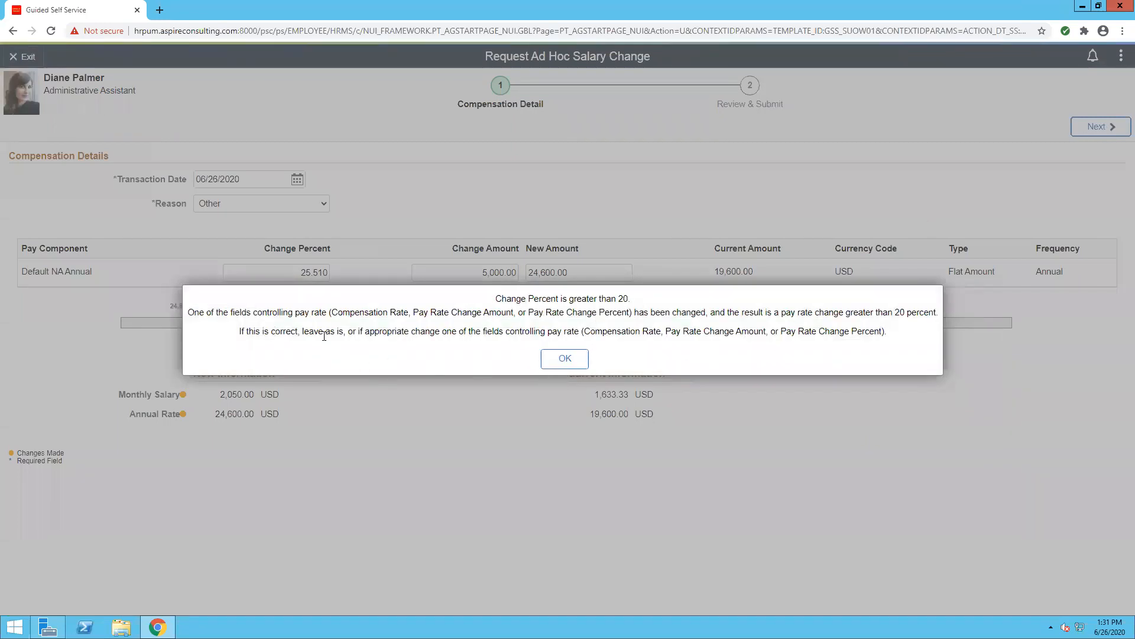
pyautogui.click(565, 358)
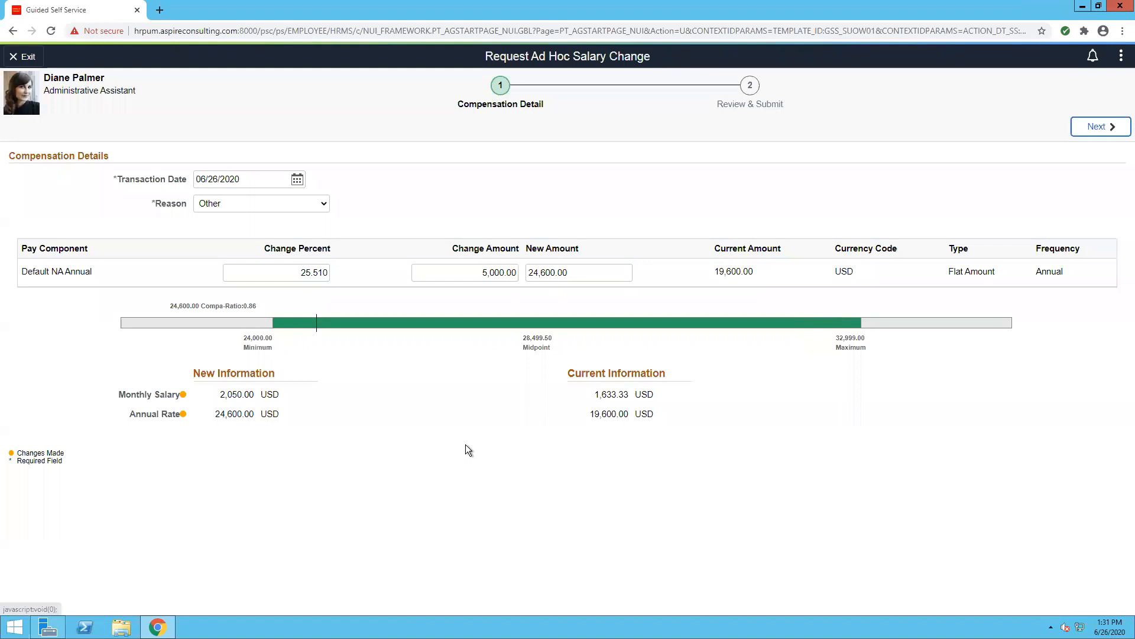
pyautogui.click(1105, 127)
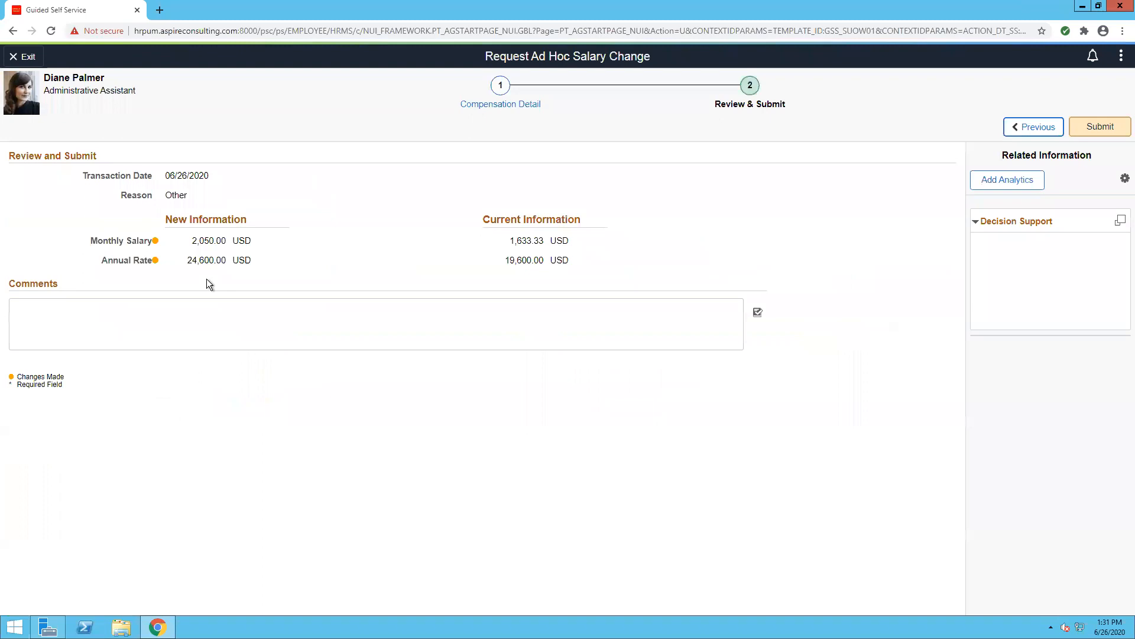
# Set up a related analytic named Peer Compa Ratio with a chart and a simple table, keeping the default fields.
pyautogui.click(426, 338)
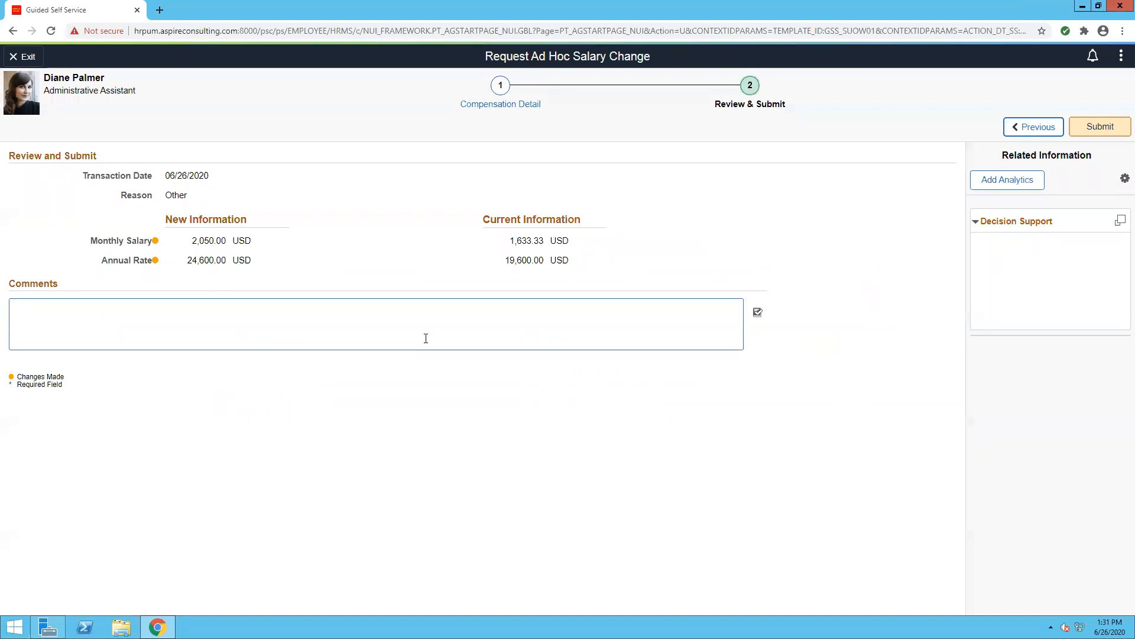
pyautogui.click(1014, 183)
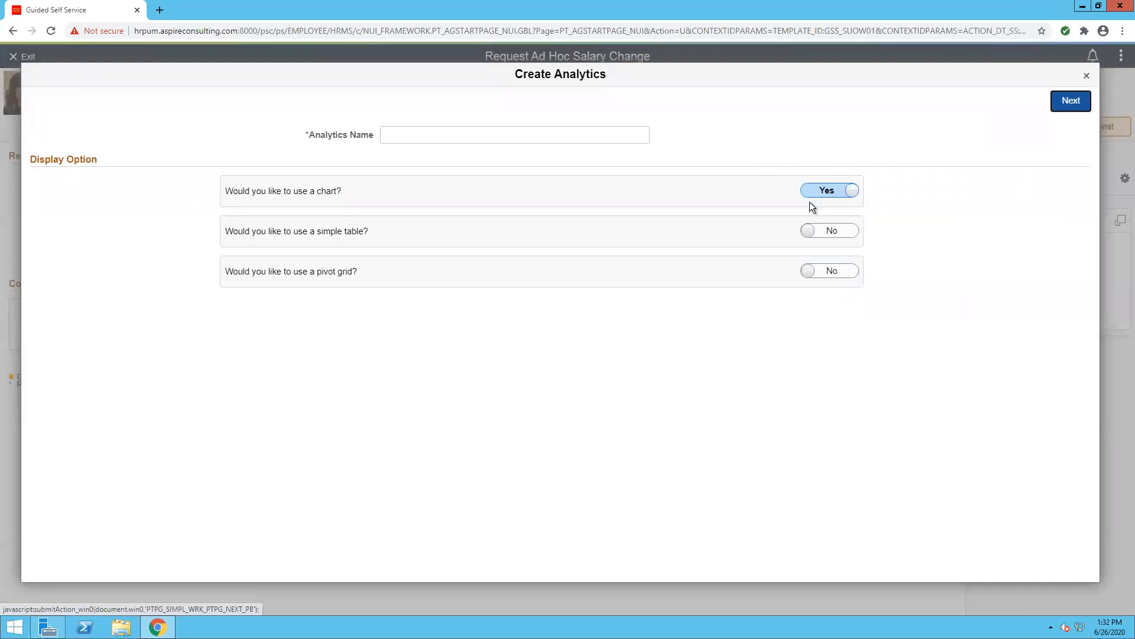
pyautogui.click(814, 229)
pyautogui.click(518, 146)
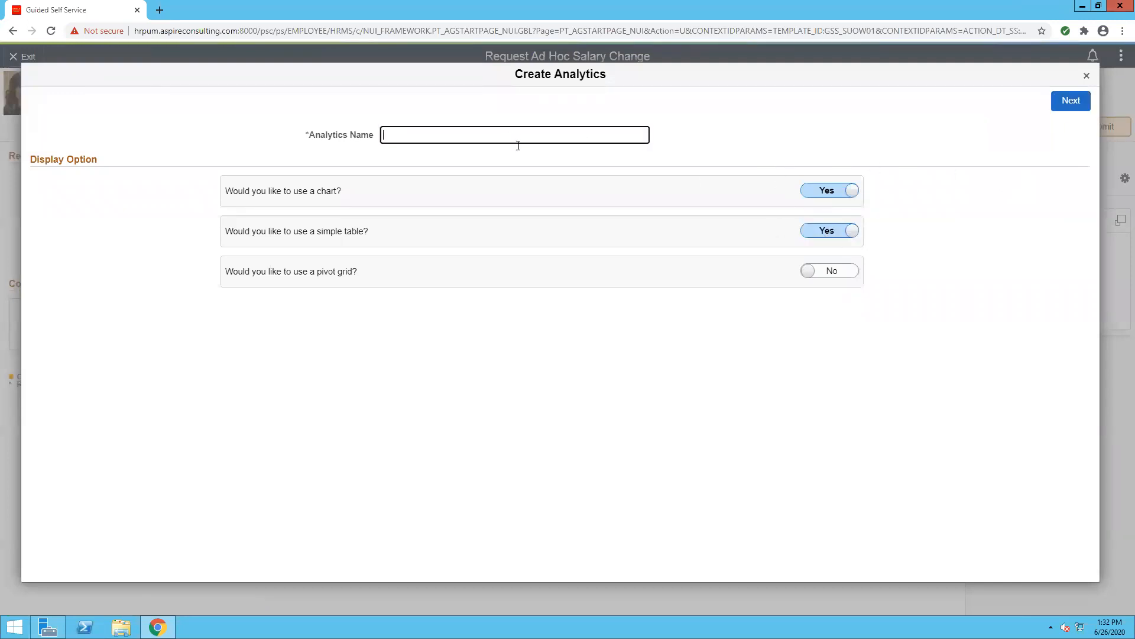
pyautogui.write('Peer Compa Ratio')
pyautogui.click(1073, 102)
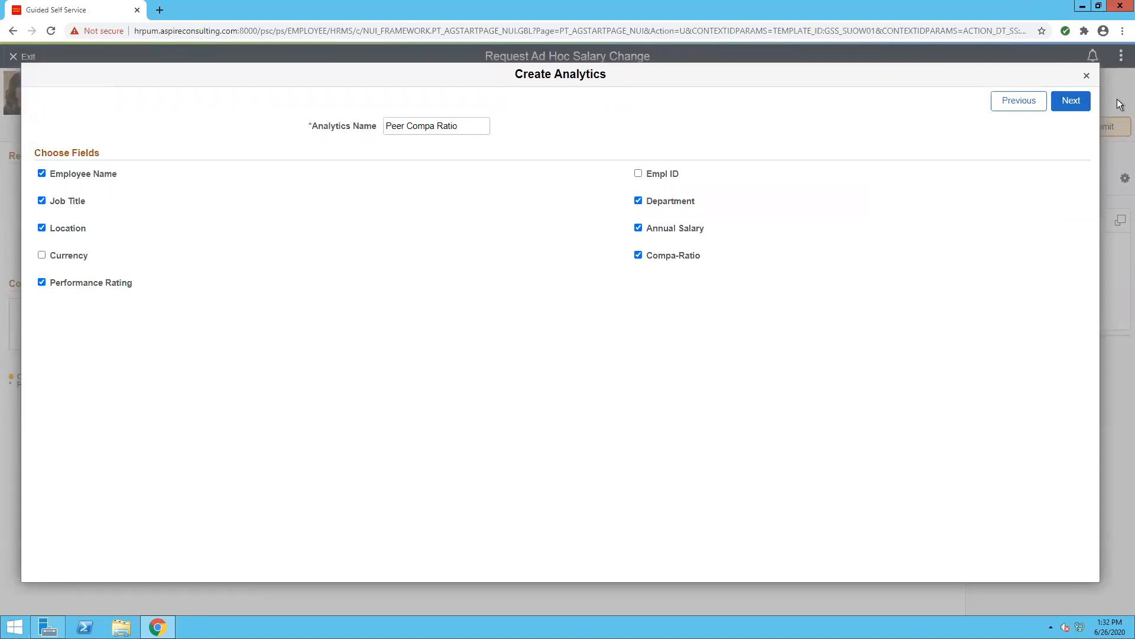
pyautogui.click(1074, 103)
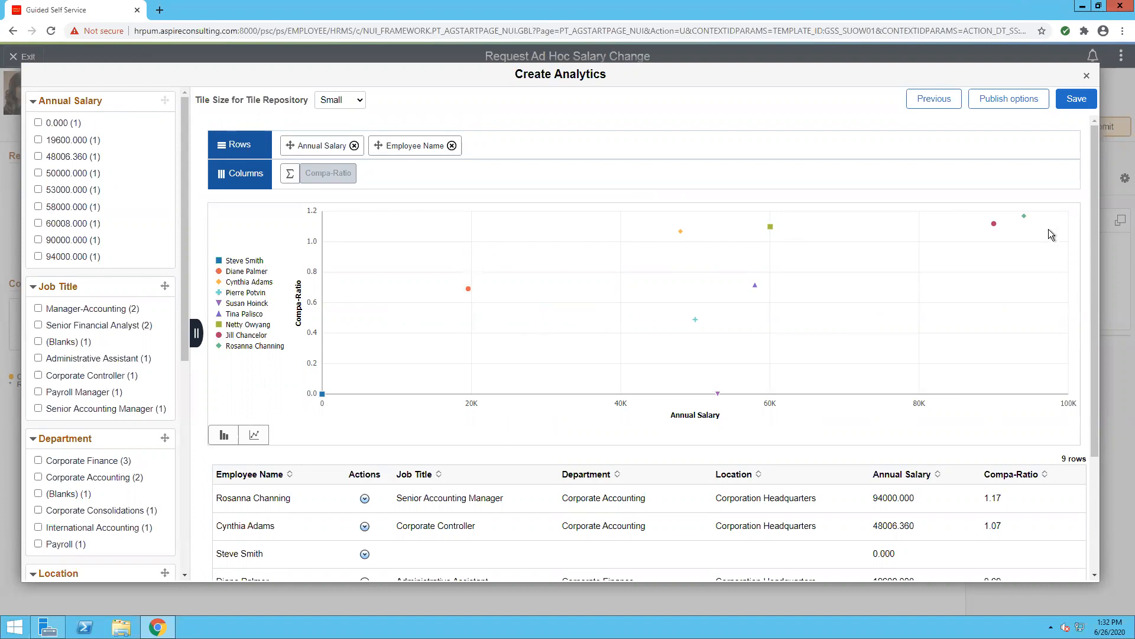
# Examine the Peer Compa Ratio chart and employee table preview, and close Create Analytics without saving.
pyautogui.moveTo(1095, 421); pyautogui.dragTo(1098, 563)
pyautogui.moveTo(1118, 393); pyautogui.dragTo(1106, 314)
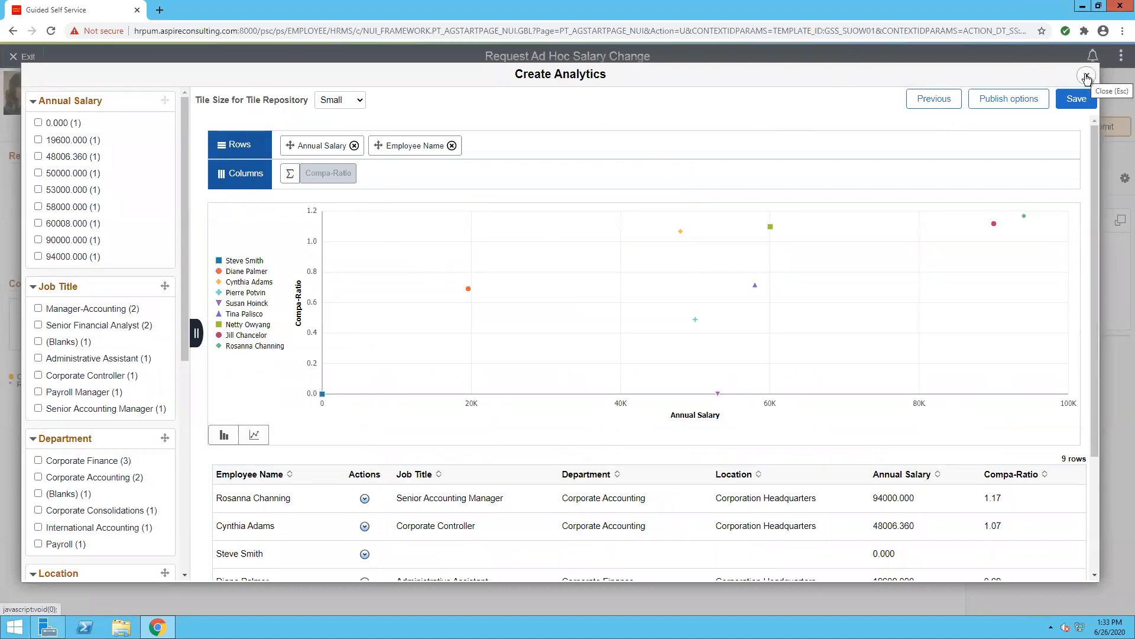
pyautogui.click(1086, 78)
# Return to Compensation Detail, set the change amount to 6500, and proceed to Review & Submit.
pyautogui.click(1033, 126)
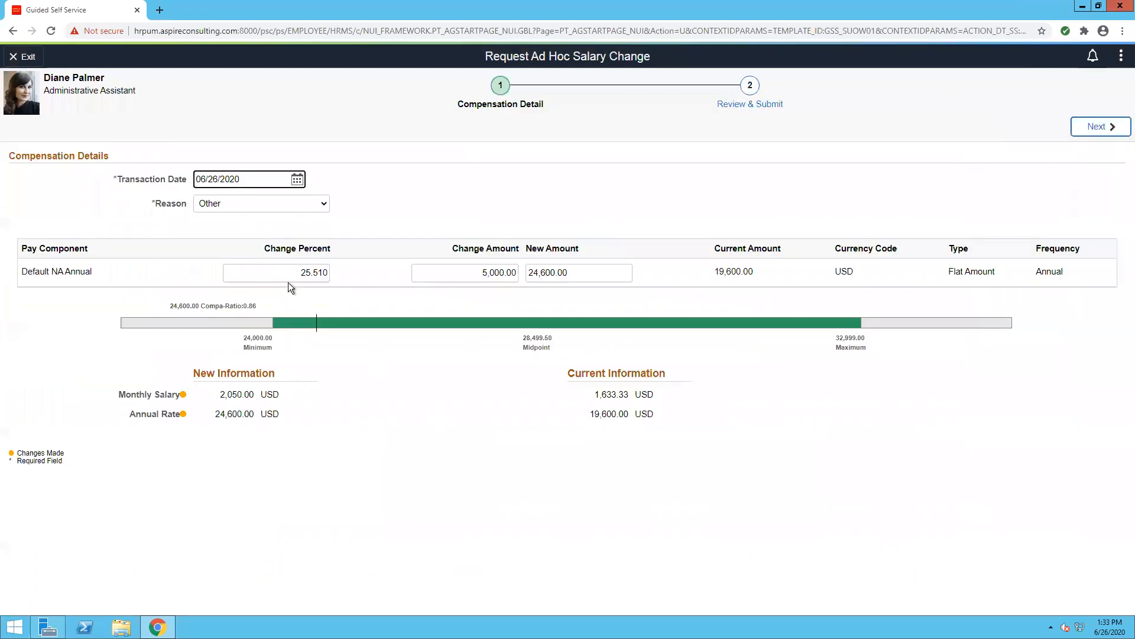
pyautogui.click(456, 272)
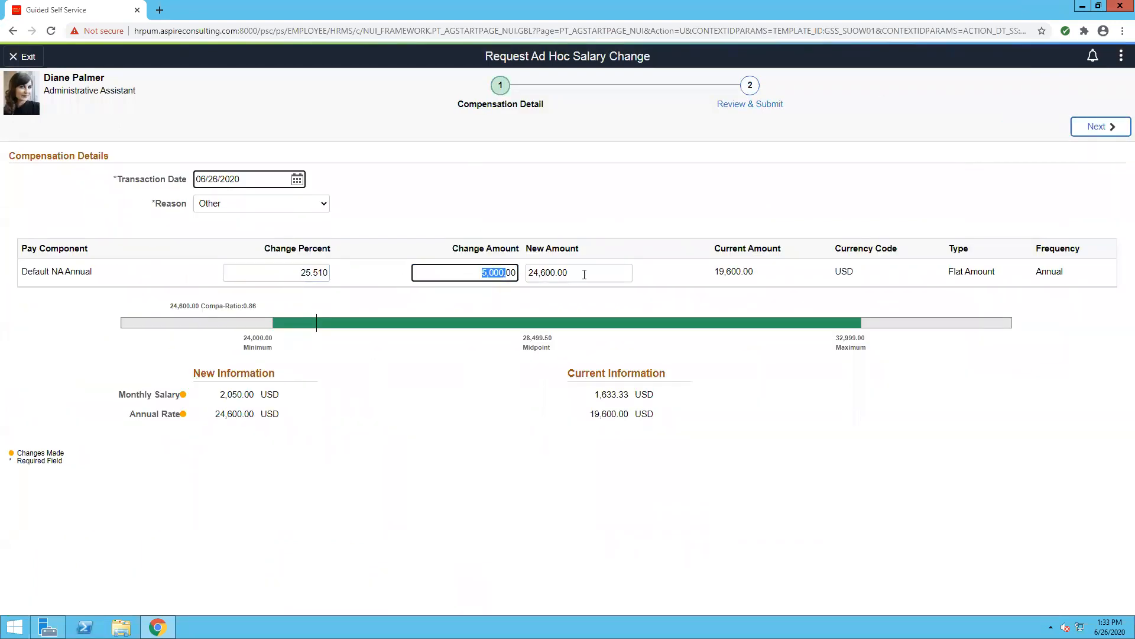
pyautogui.write('6500')
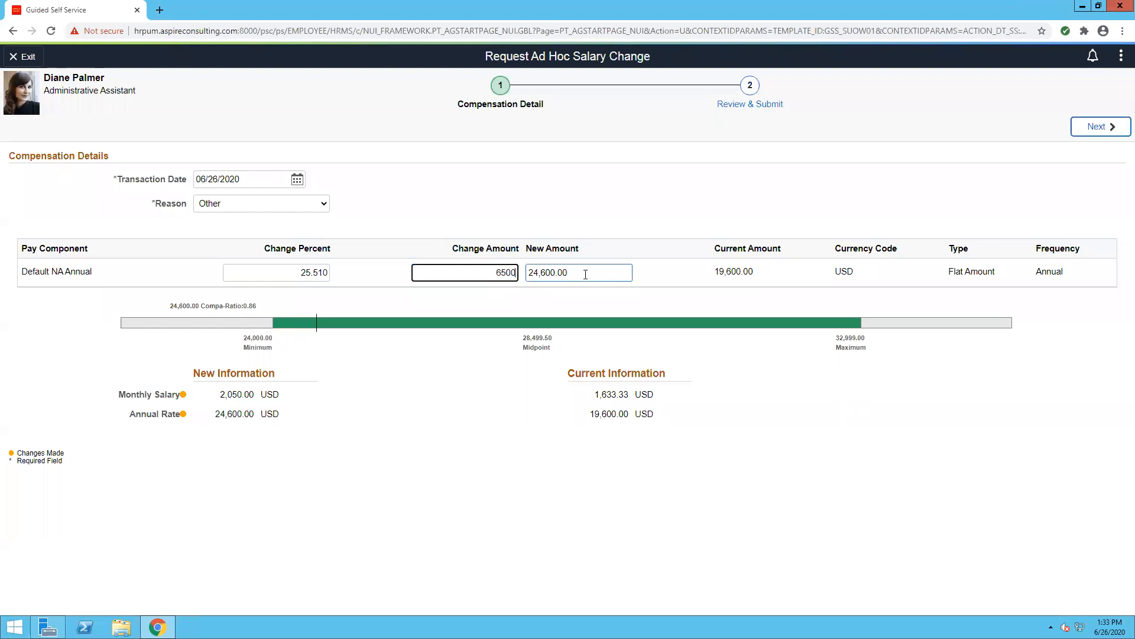
pyautogui.click(1088, 126)
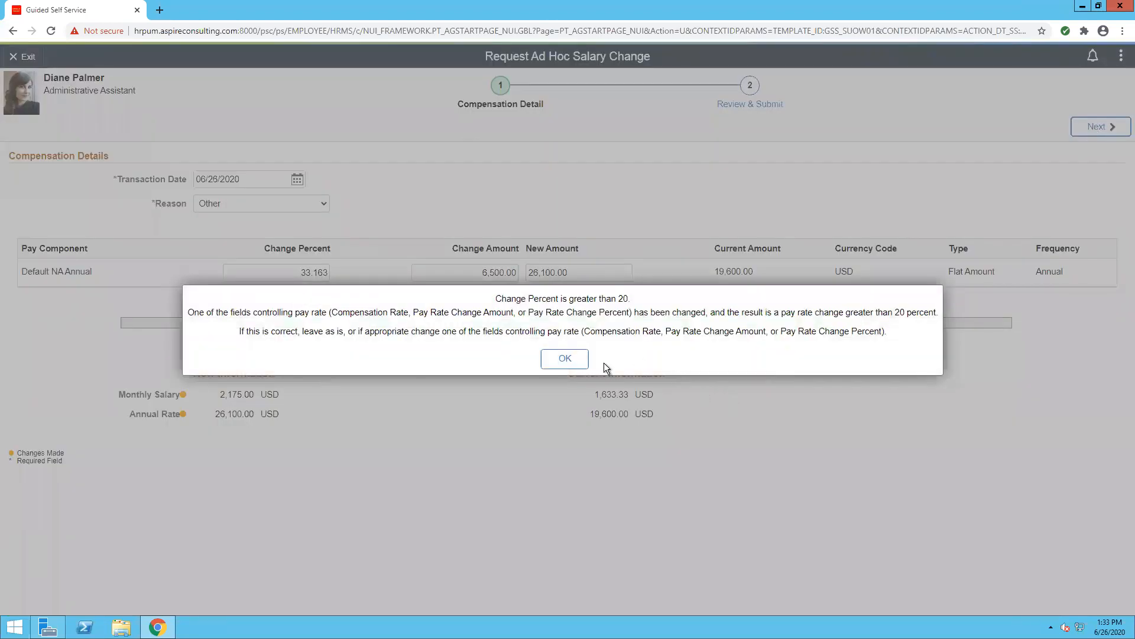
pyautogui.click(565, 358)
pyautogui.click(1090, 129)
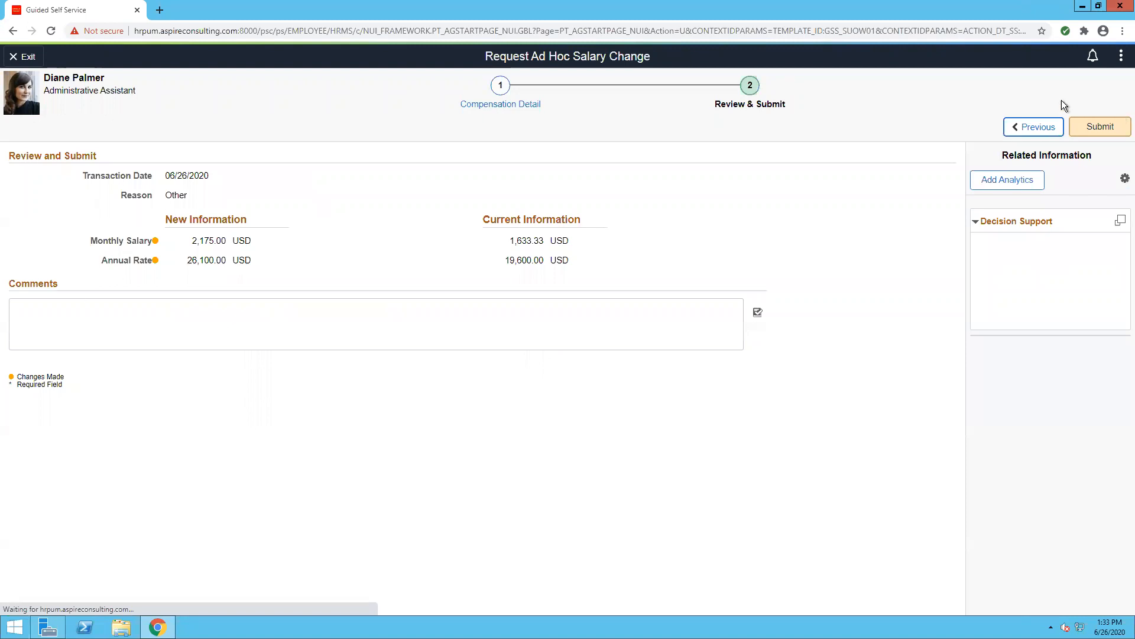
# Exit the ad hoc salary change request and discard its changes.
pyautogui.click(1084, 140)
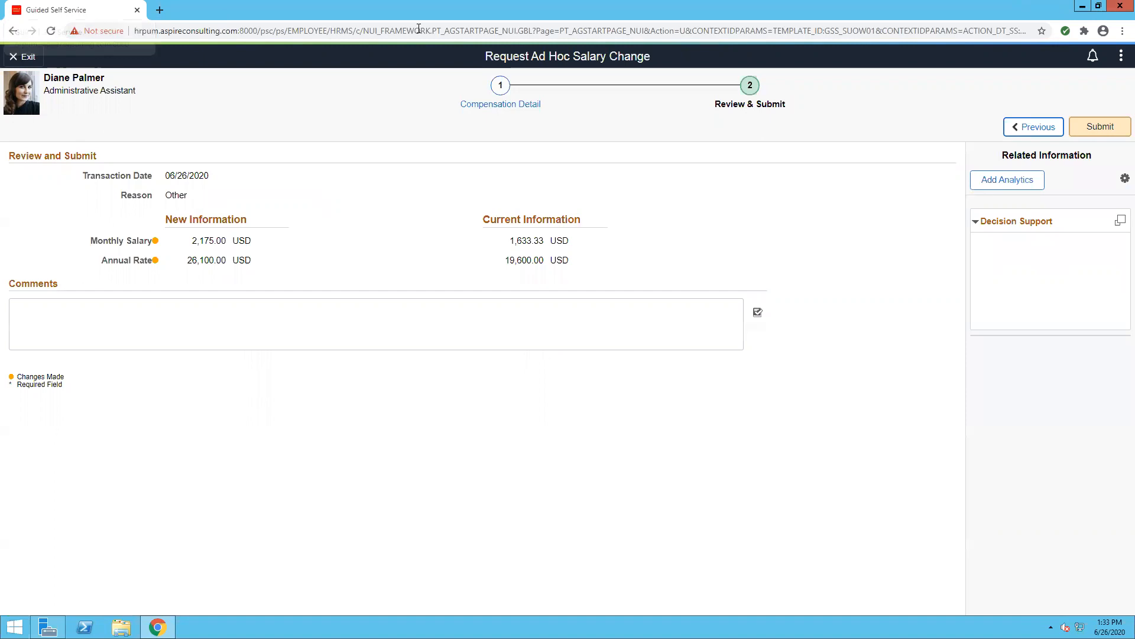
pyautogui.click(27, 57)
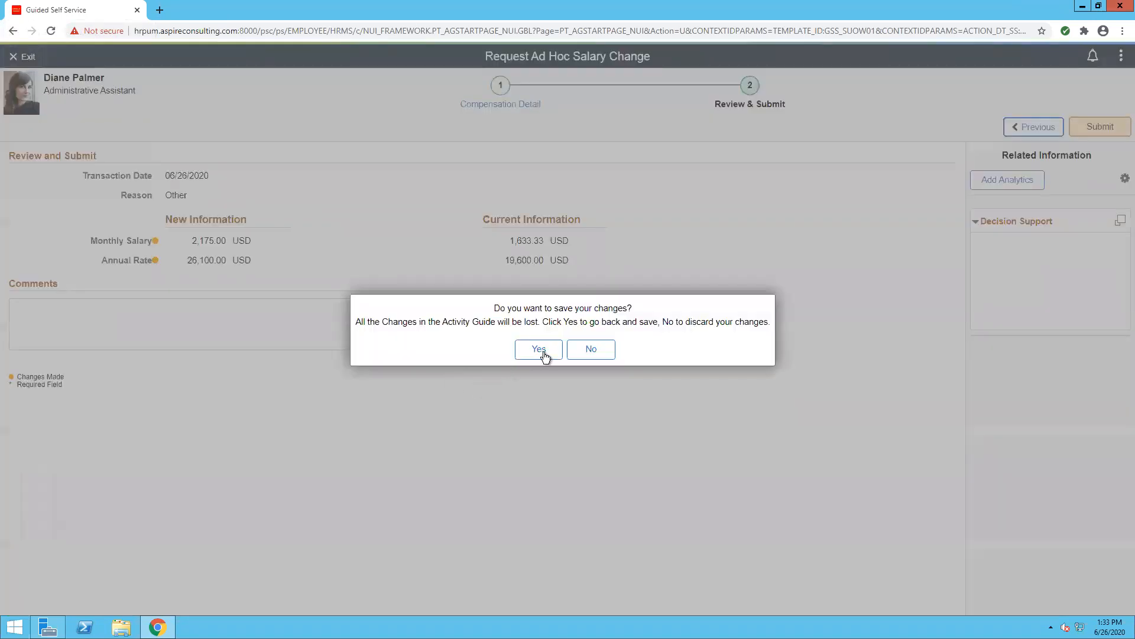
pyautogui.click(590, 350)
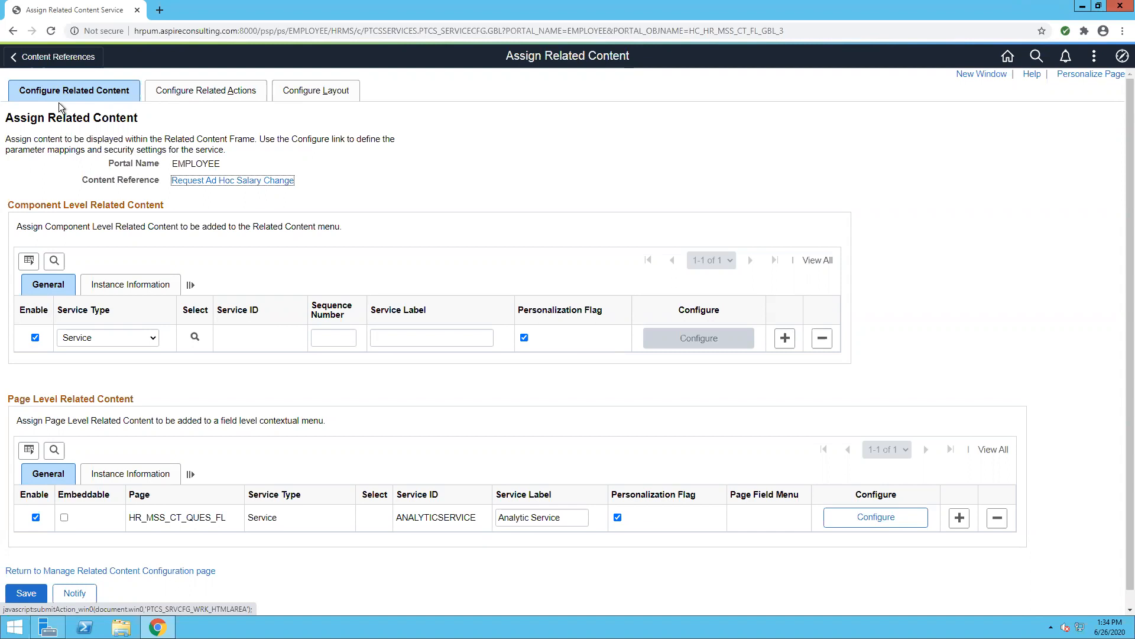
# Check the related actions assigned to Request Ad Hoc Salary Change and return to its related content configuration.
pyautogui.click(208, 92)
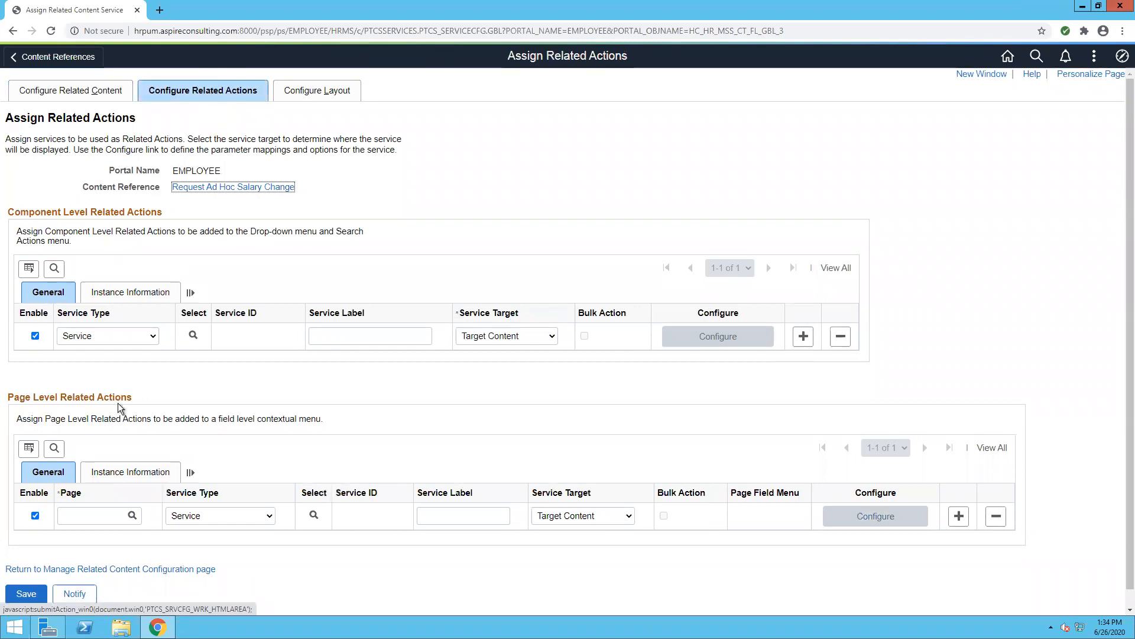
pyautogui.click(52, 92)
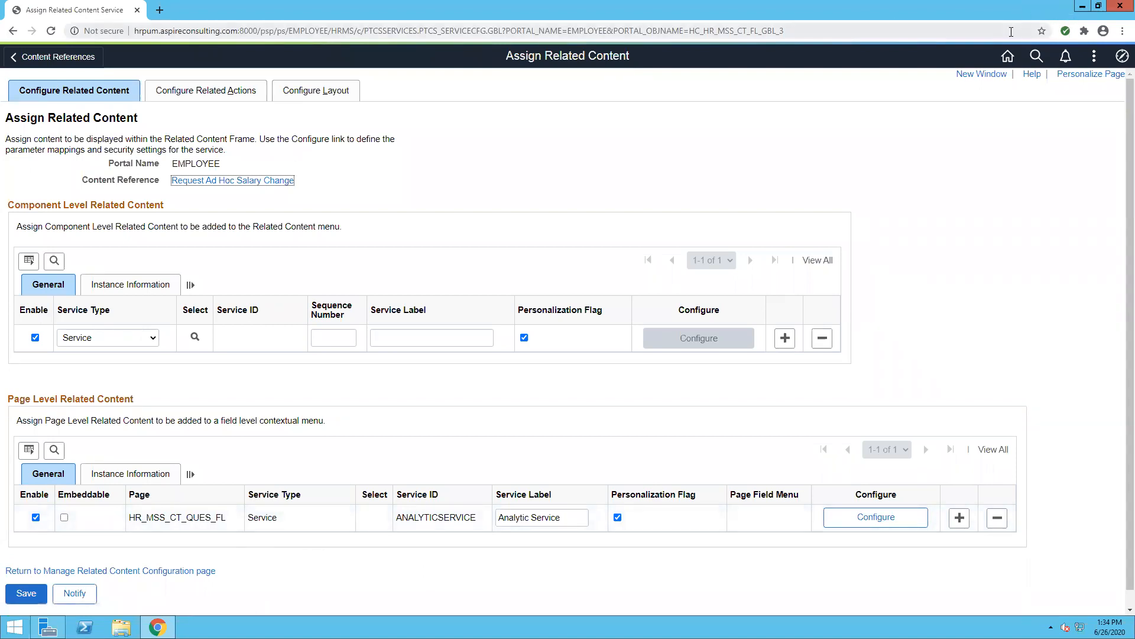
# Leave the full-screen remote session, switch to the PowerPoint slide show and advance to the Lessons Learned slide.
pyautogui.hotkey('alt', 'Tab')
pyautogui.hotkey('alt', 'Tab')
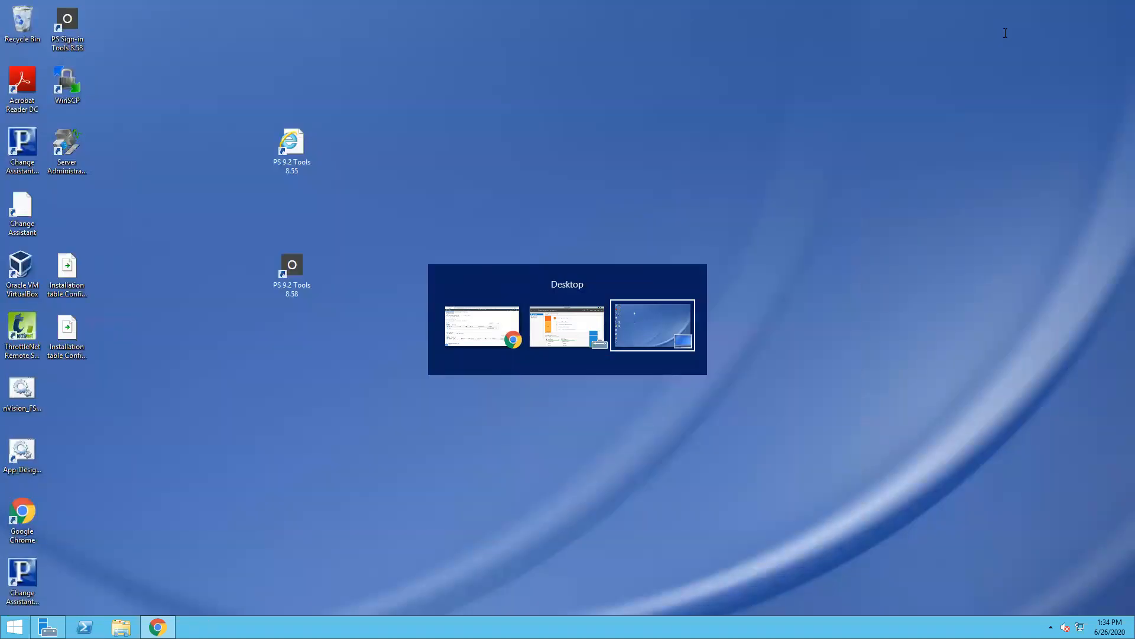
pyautogui.hotkey('alt', 'Tab')
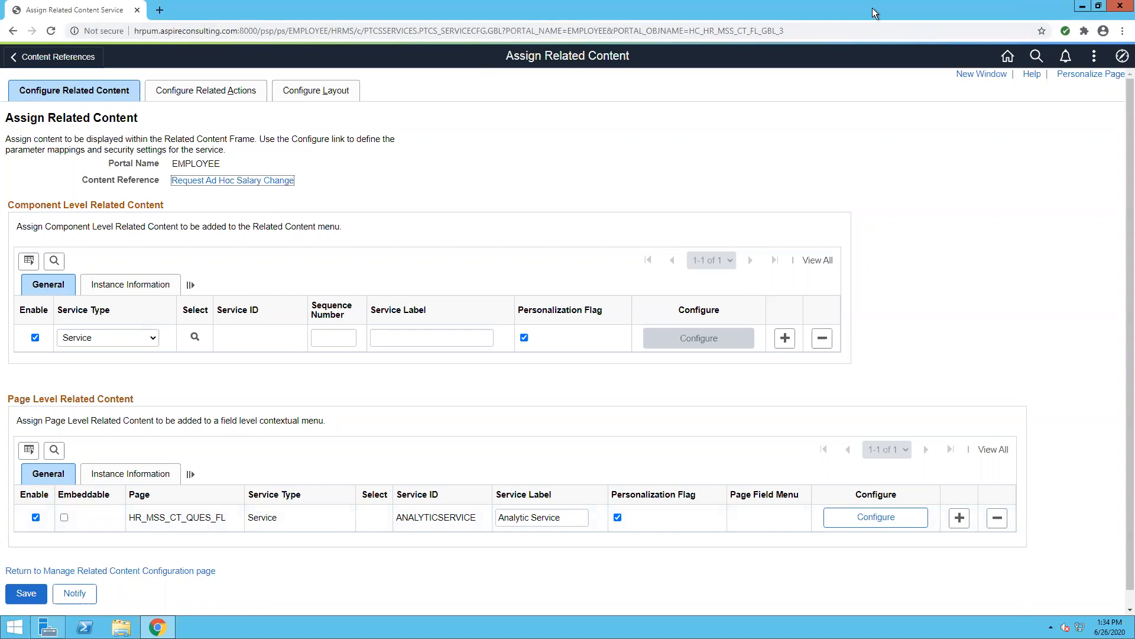
pyautogui.click(704, 9)
pyautogui.moveTo(420, 627)
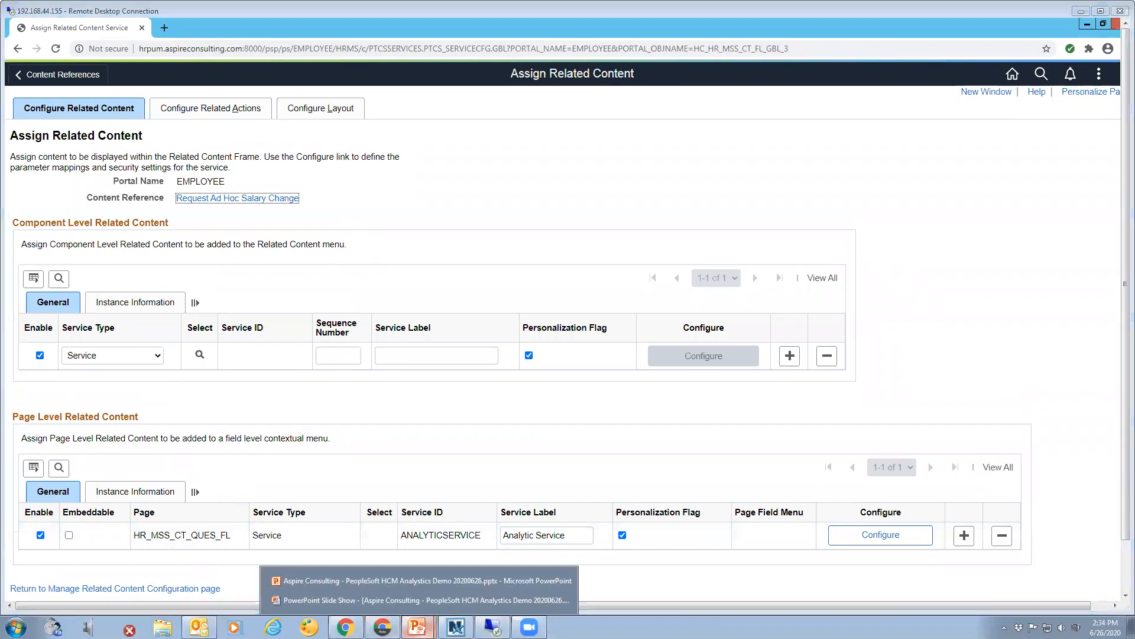
pyautogui.click(421, 600)
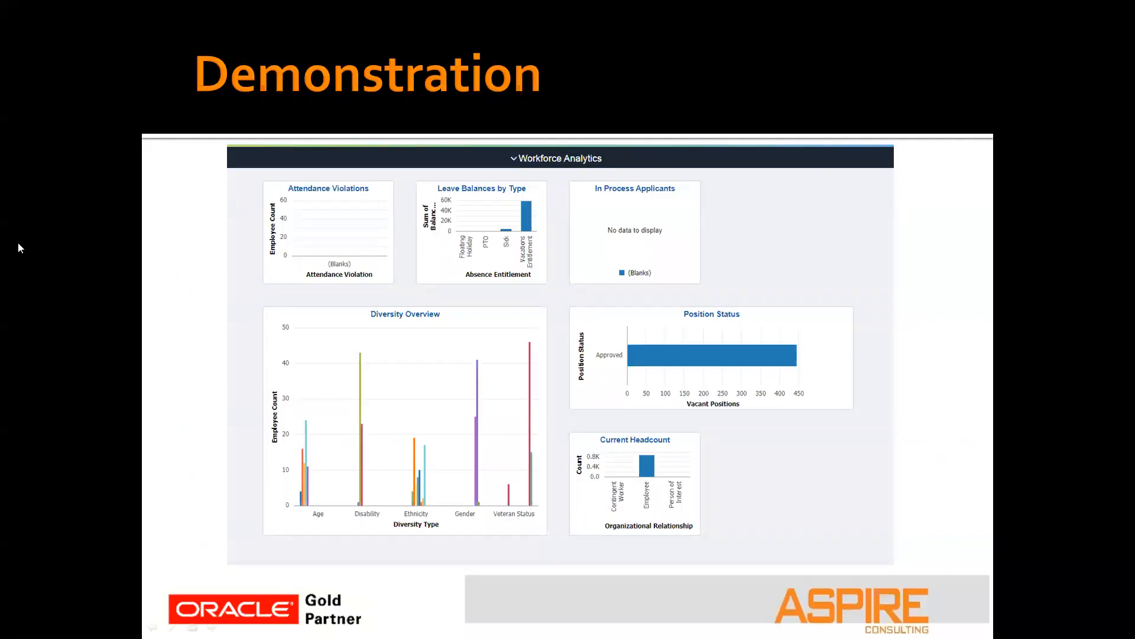
pyautogui.press('Right')
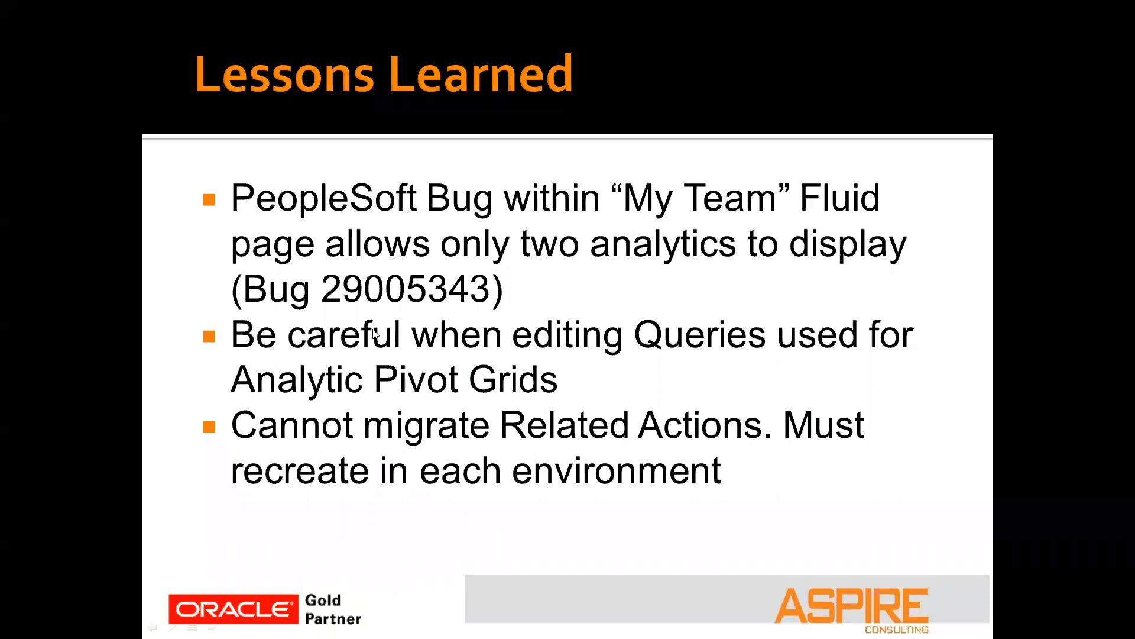
# Switch back to PeopleSoft in the remote session and open My Team from the Manager Self Service homepage.
pyautogui.hotkey('alt', 'Tab')
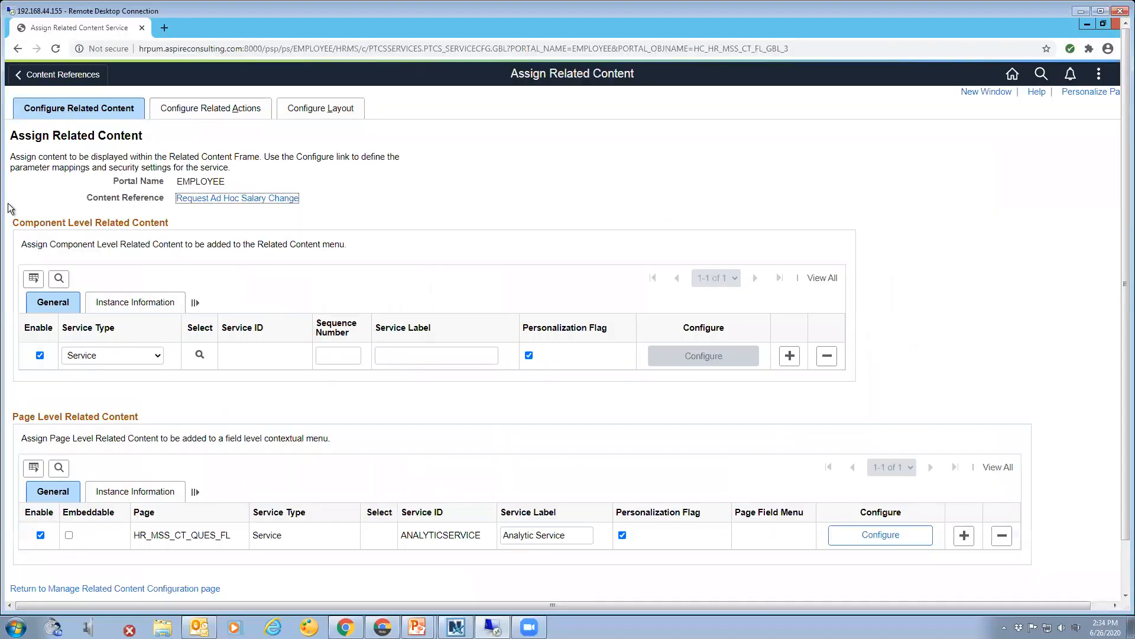
pyautogui.click(1013, 75)
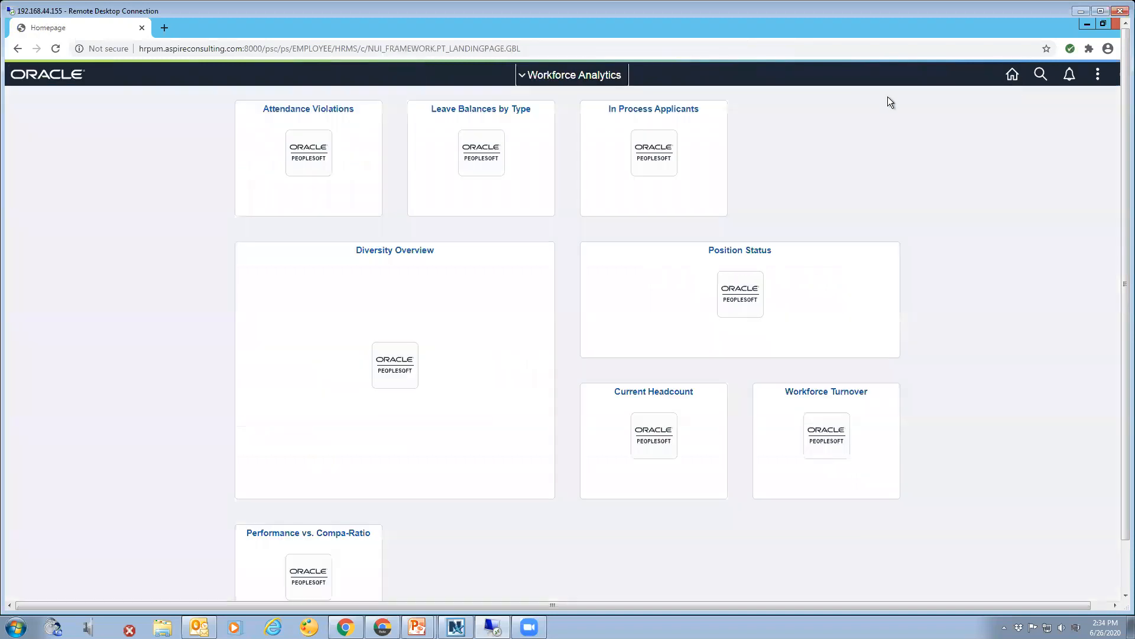
pyautogui.click(573, 75)
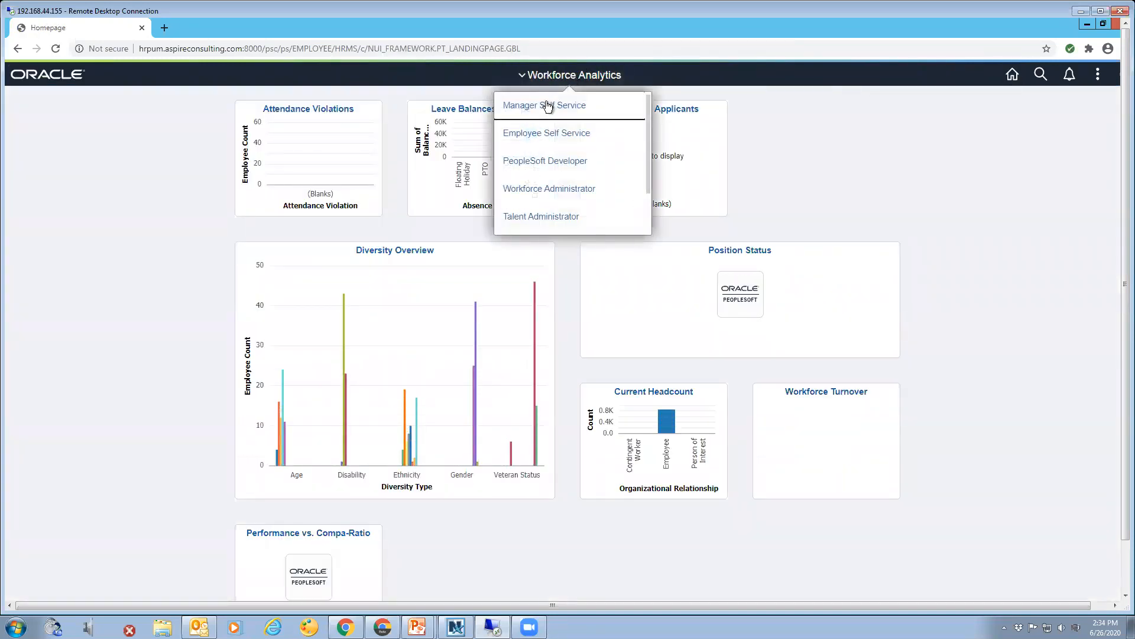
pyautogui.click(546, 105)
pyautogui.click(736, 148)
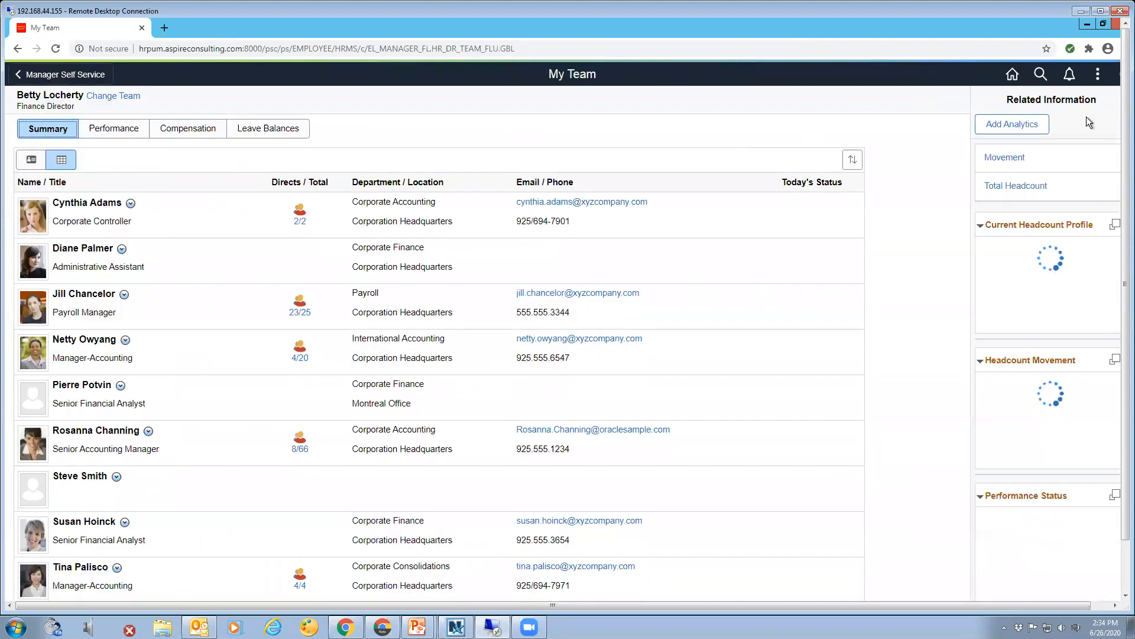
# Start a new analytic for My Team and examine the kinds of analytics available.
pyautogui.click(1015, 125)
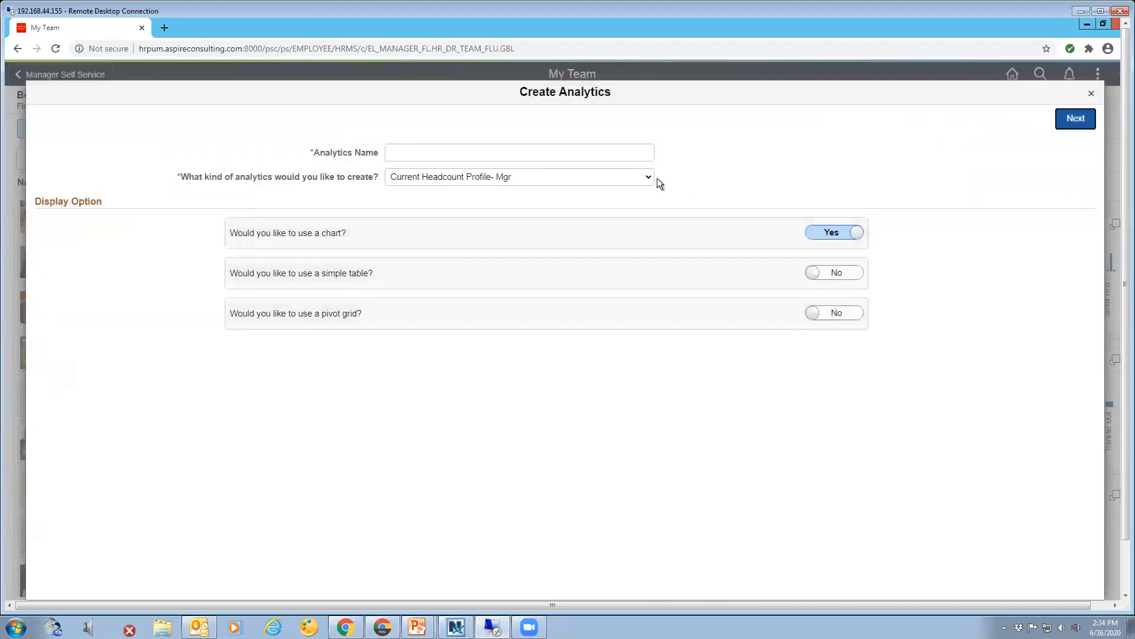
pyautogui.click(648, 176)
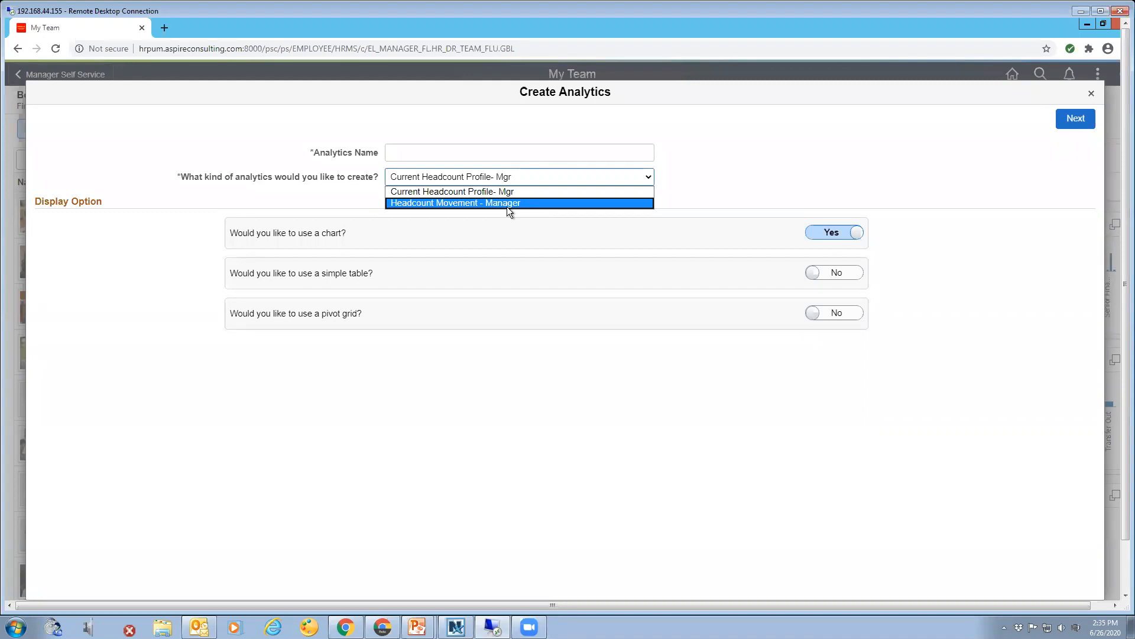
# Switch to the PowerPoint slide show.
pyautogui.moveTo(419, 627)
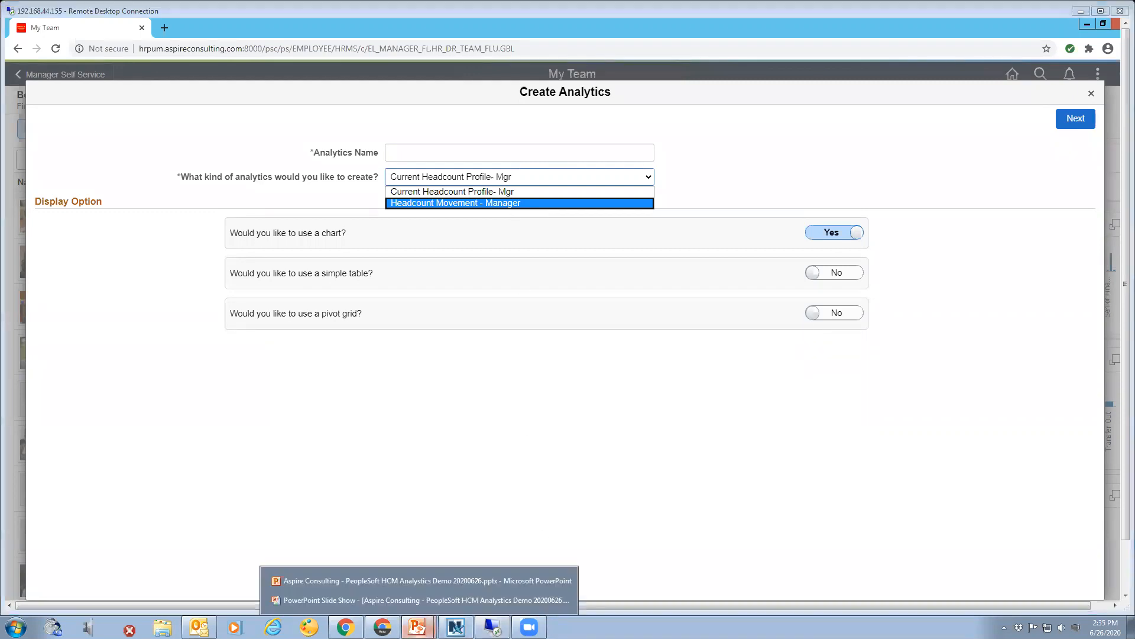